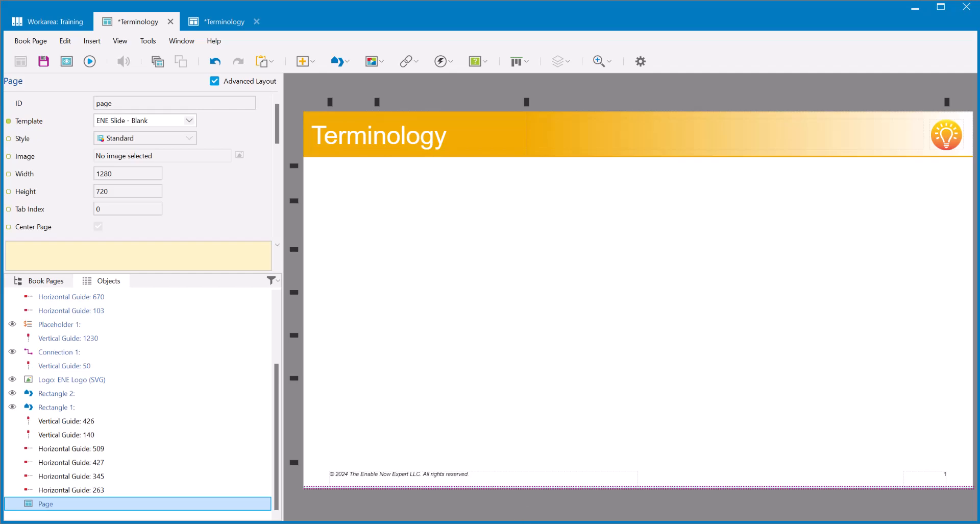
# - Review the Scenario notes in Notepad for the required behavior of the term bubbles and their definitions
pyautogui.click(498, 523)
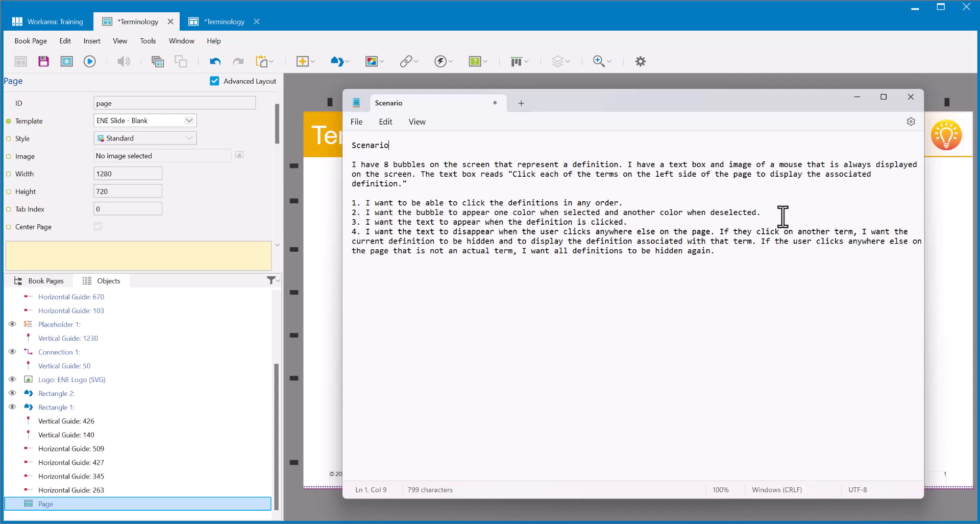
pyautogui.moveTo(416, 212); pyautogui.dragTo(443, 212)
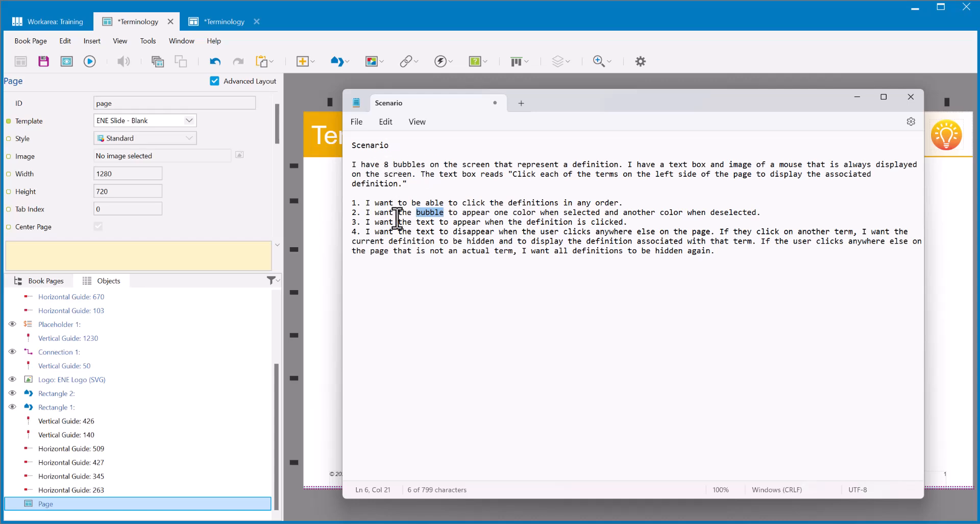
pyautogui.click(397, 222)
pyautogui.moveTo(416, 222); pyautogui.dragTo(434, 221)
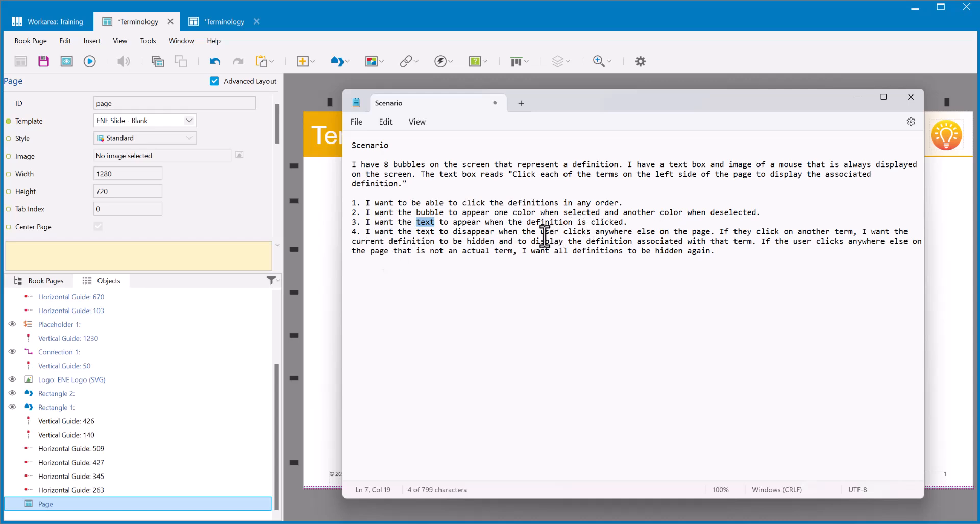
pyautogui.moveTo(720, 233); pyautogui.dragTo(374, 234)
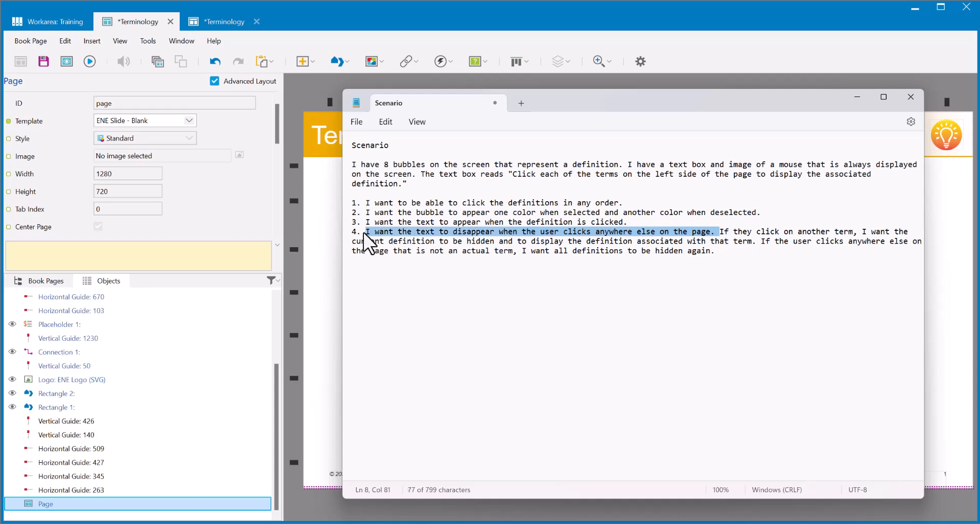
pyautogui.click(779, 233)
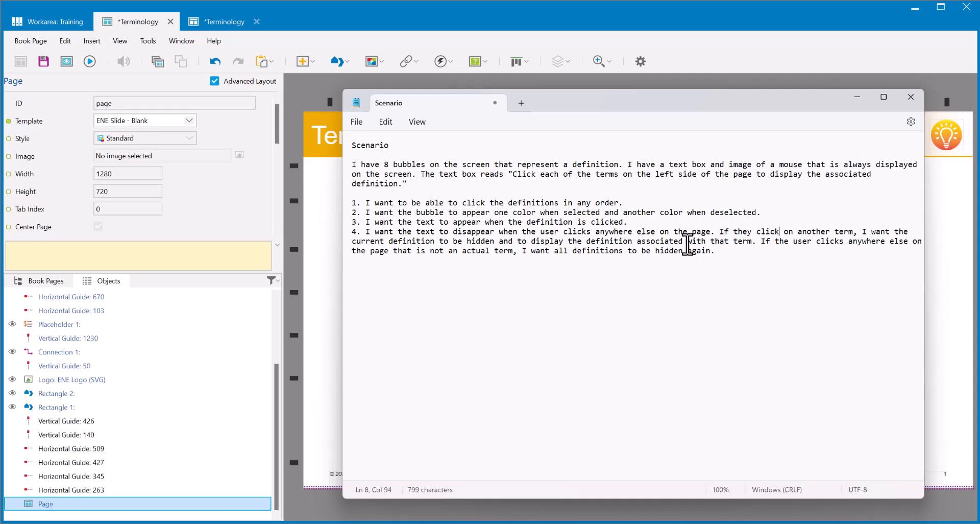
pyautogui.moveTo(775, 231); pyautogui.dragTo(845, 231)
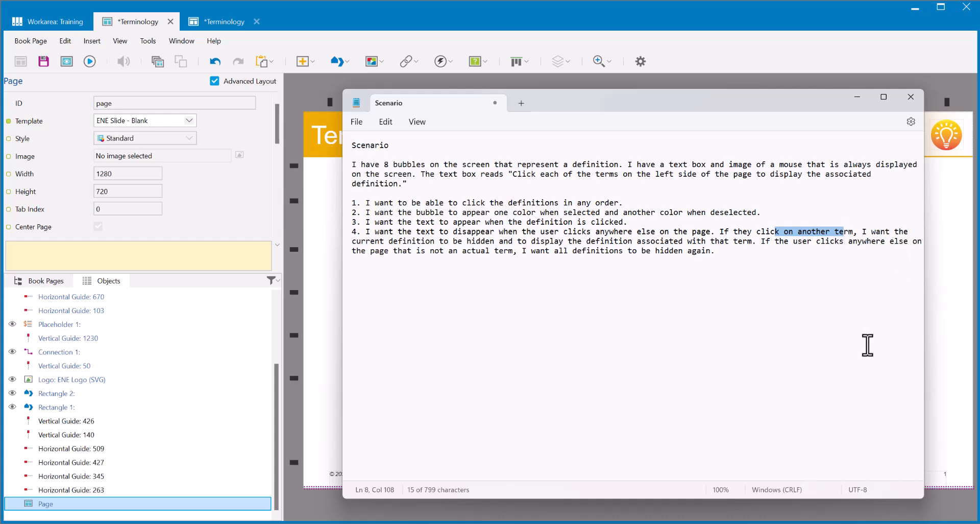
pyautogui.click(761, 242)
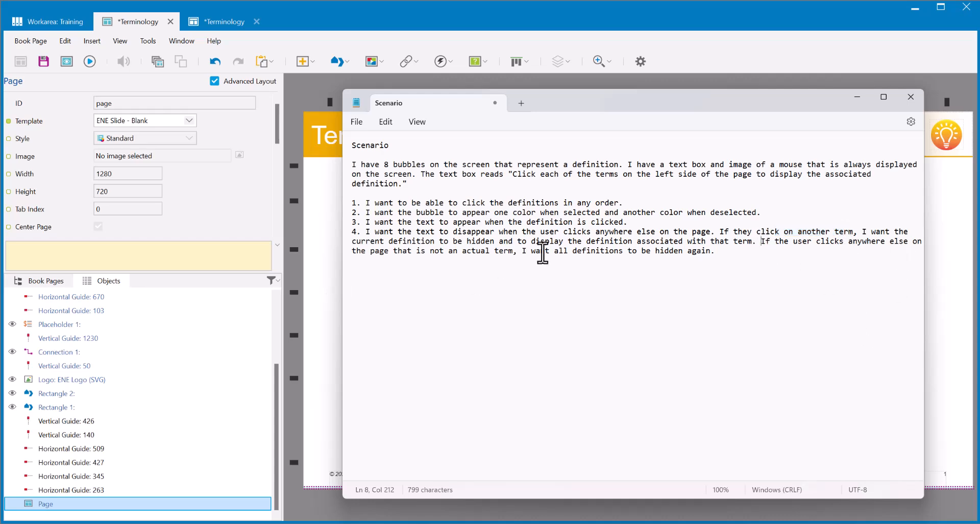
pyautogui.click(731, 252)
pyautogui.moveTo(376, 164); pyautogui.dragTo(469, 161)
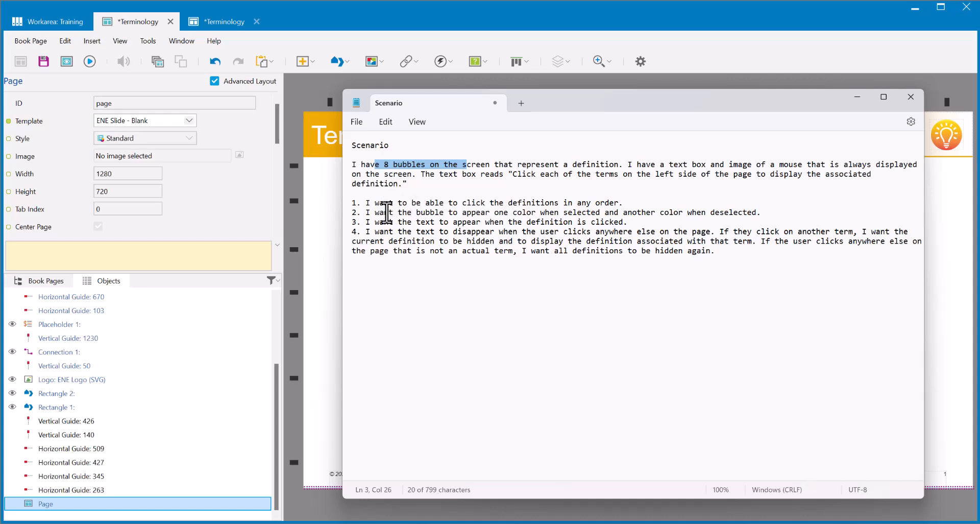
pyautogui.moveTo(394, 214); pyautogui.dragTo(794, 215)
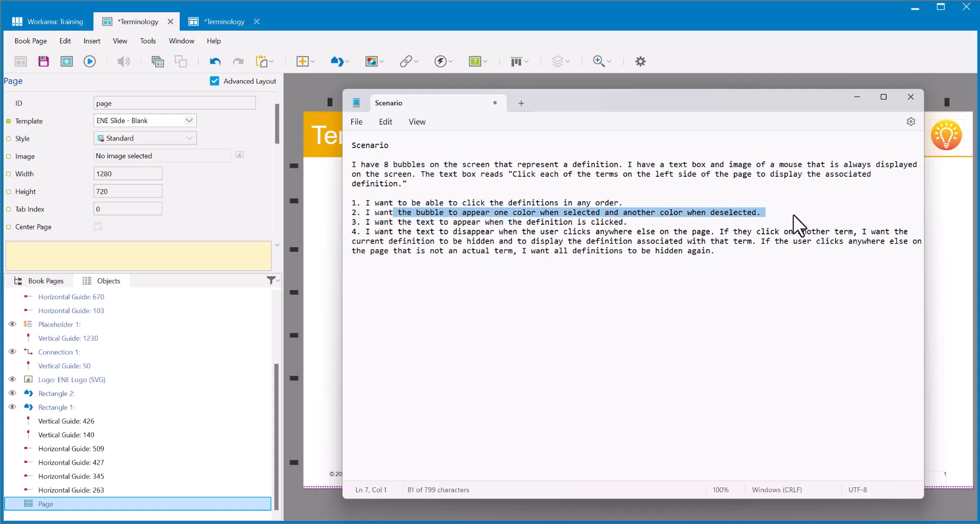
pyautogui.click(859, 97)
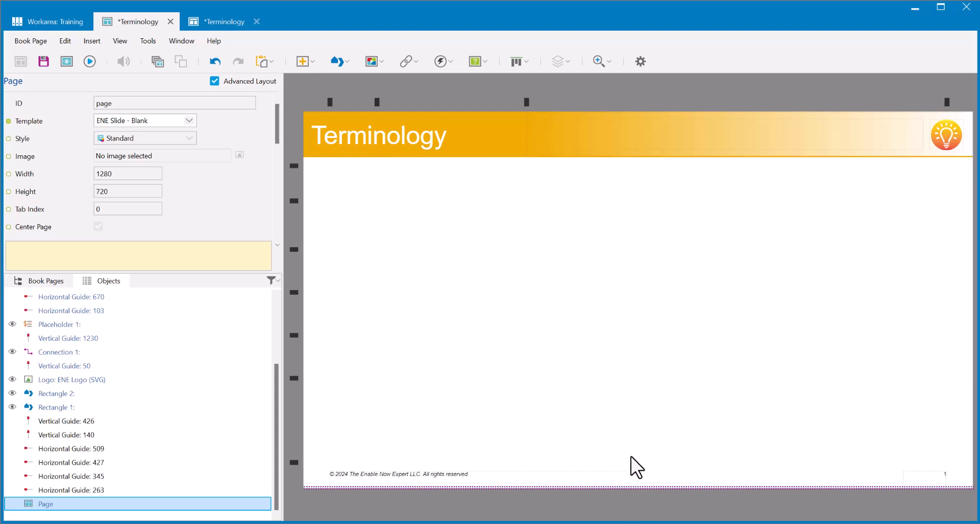
# - Insert a rounded rectangle at the crossing of the 140 vertical and 263 horizontal guides, and resize it into a wide, short bubble
pyautogui.click(351, 59)
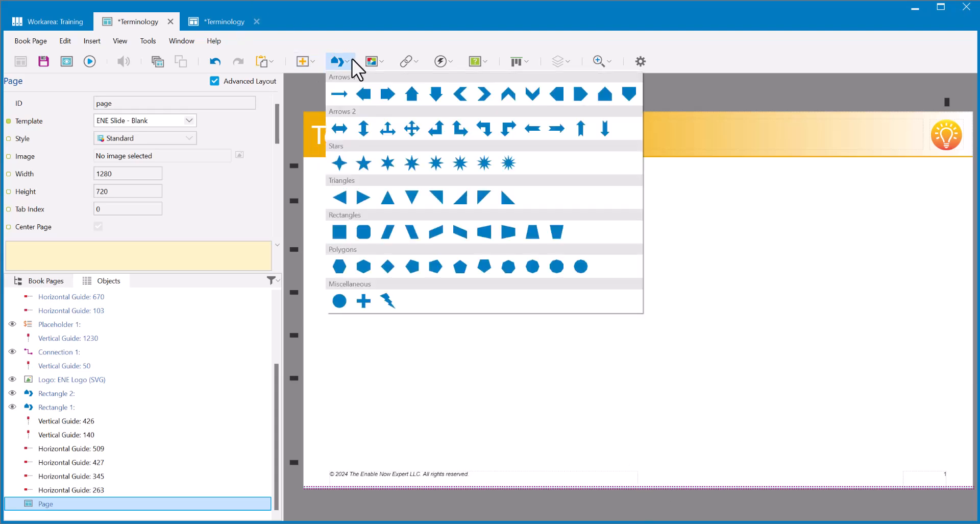
pyautogui.click(366, 231)
pyautogui.moveTo(419, 203); pyautogui.dragTo(415, 258)
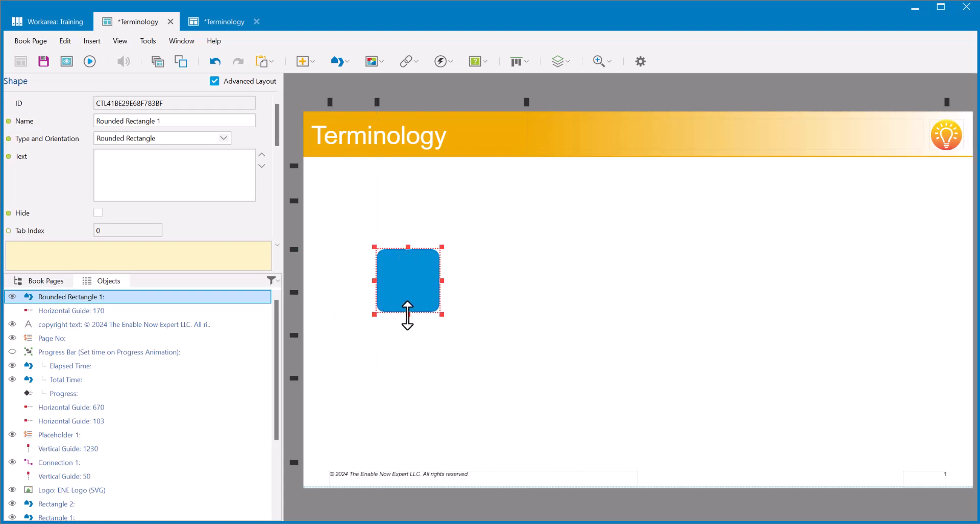
pyautogui.moveTo(407, 314); pyautogui.dragTo(397, 281)
pyautogui.moveTo(443, 261); pyautogui.dragTo(491, 268)
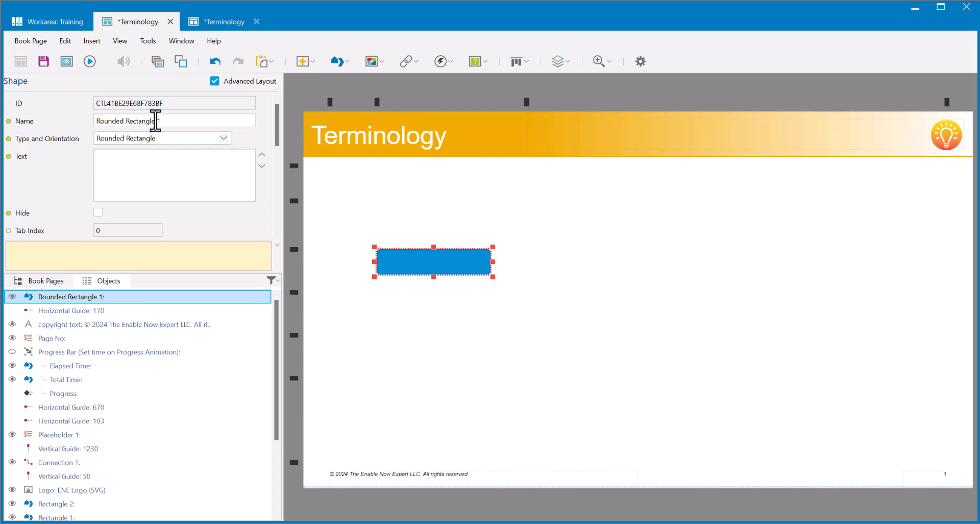
# - Name the rounded rectangle Term Selected 1 and give it the text Term 1
pyautogui.moveTo(154, 123); pyautogui.dragTo(7, 114)
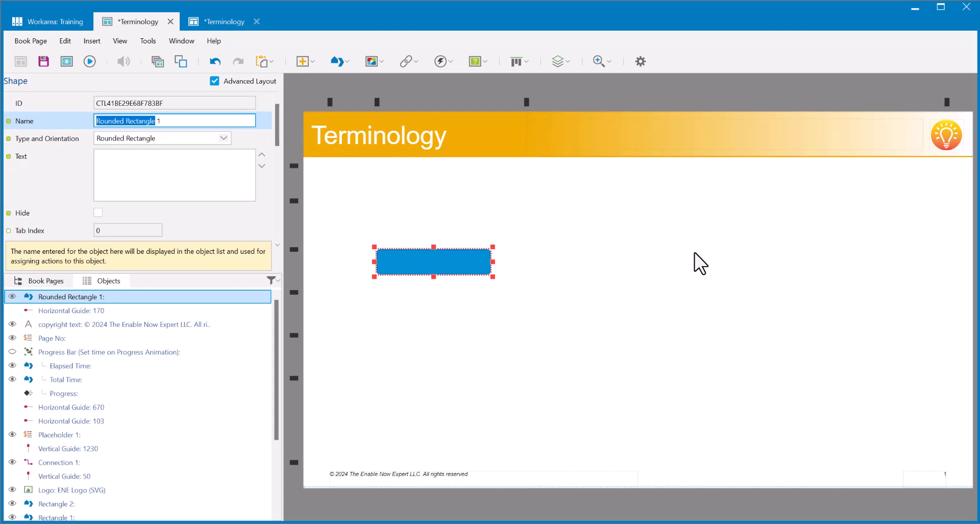
pyautogui.write('Term Selected')
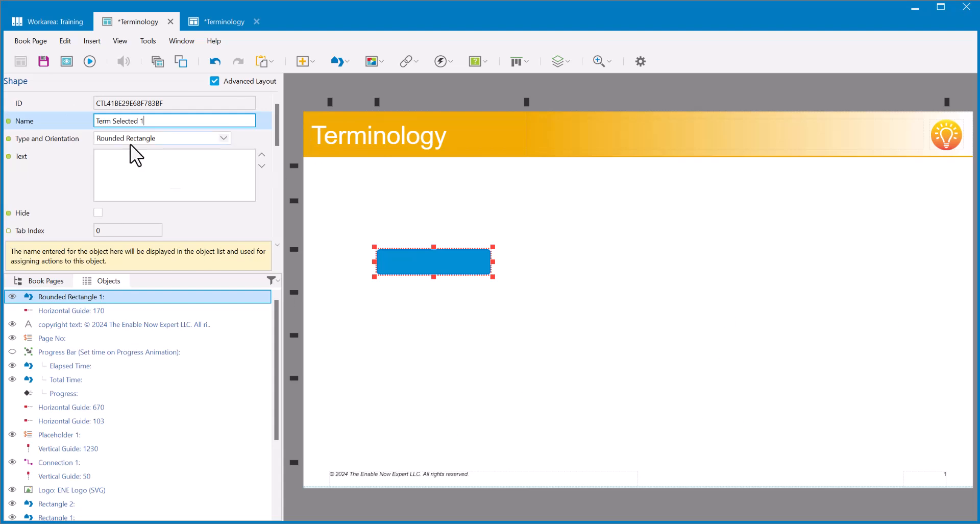
pyautogui.click(135, 170)
pyautogui.write('Term 1')
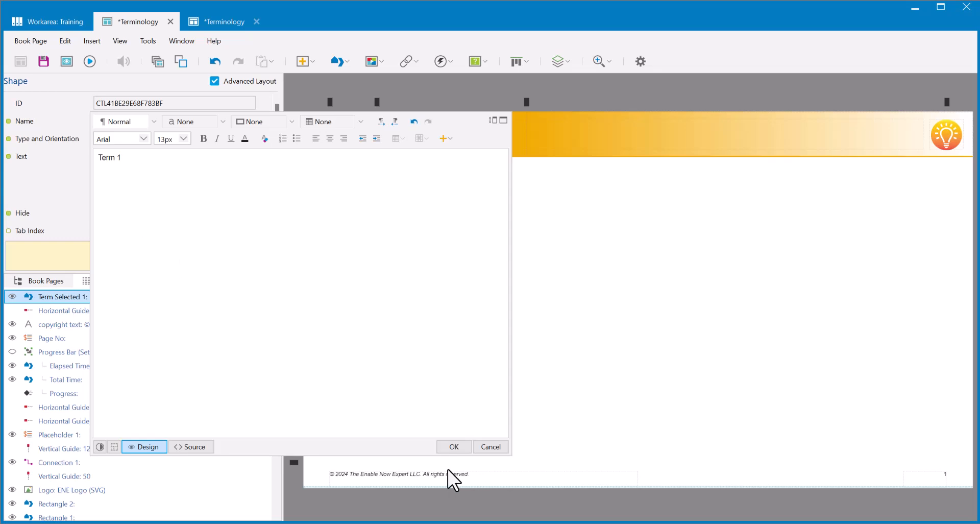
pyautogui.click(454, 447)
# - Set the font size of the Term Selected 1 bubble to 18 pt
pyautogui.scroll(-3, 57, 199)
pyautogui.click(9, 163)
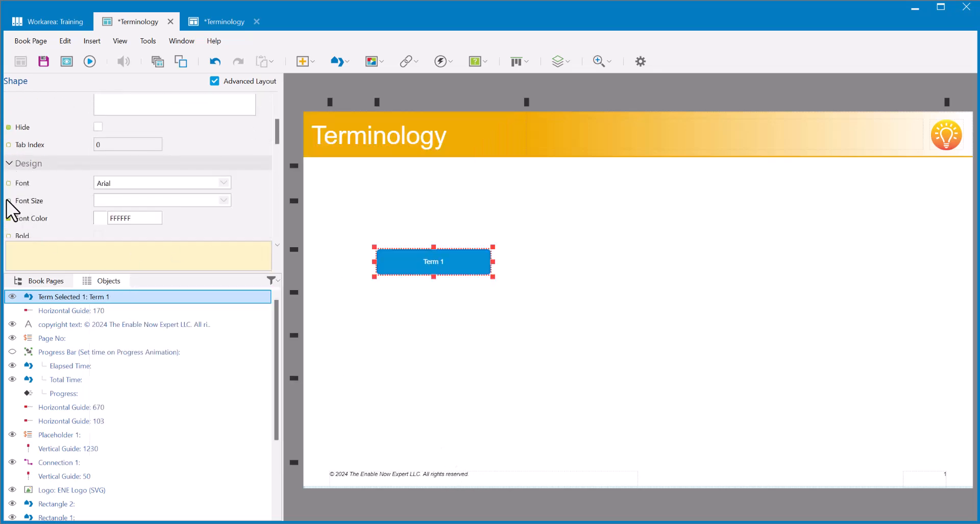
pyautogui.click(224, 201)
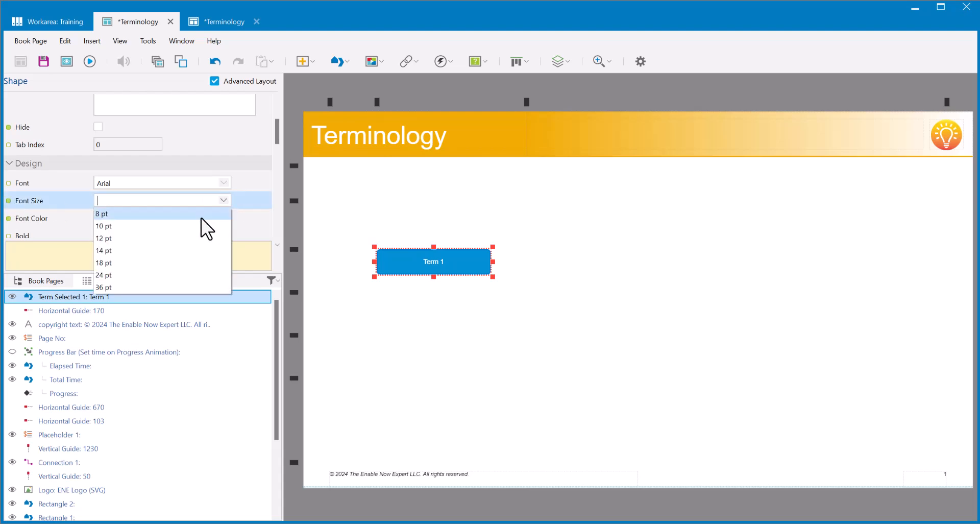
pyautogui.click(124, 247)
pyautogui.click(223, 200)
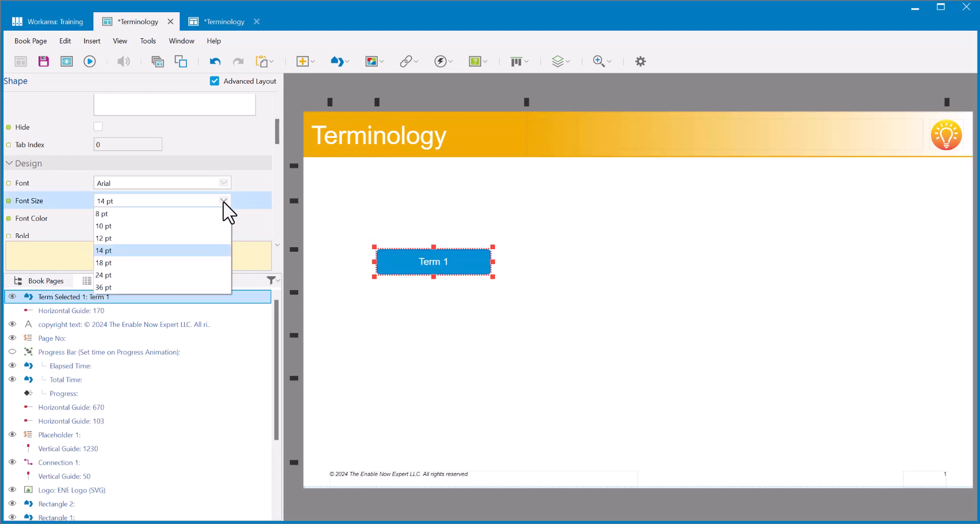
pyautogui.click(135, 262)
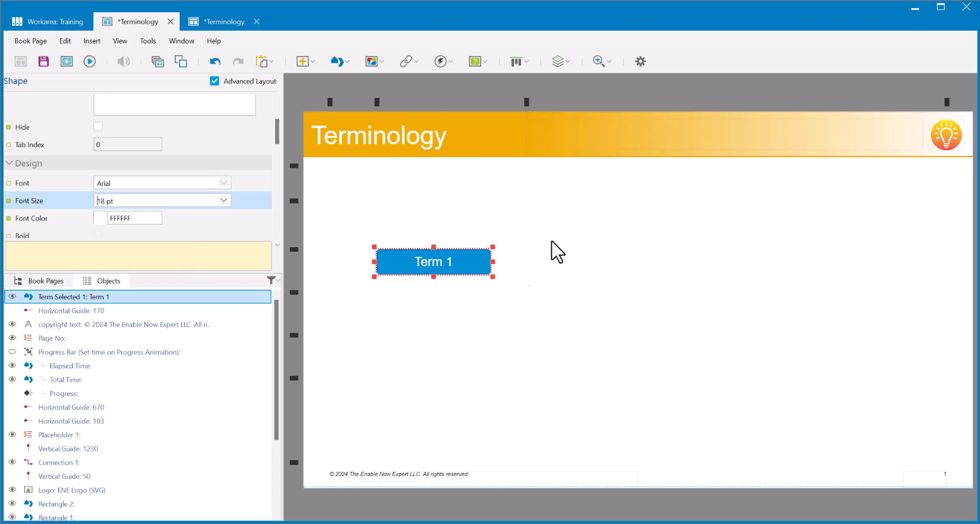
pyautogui.click(434, 236)
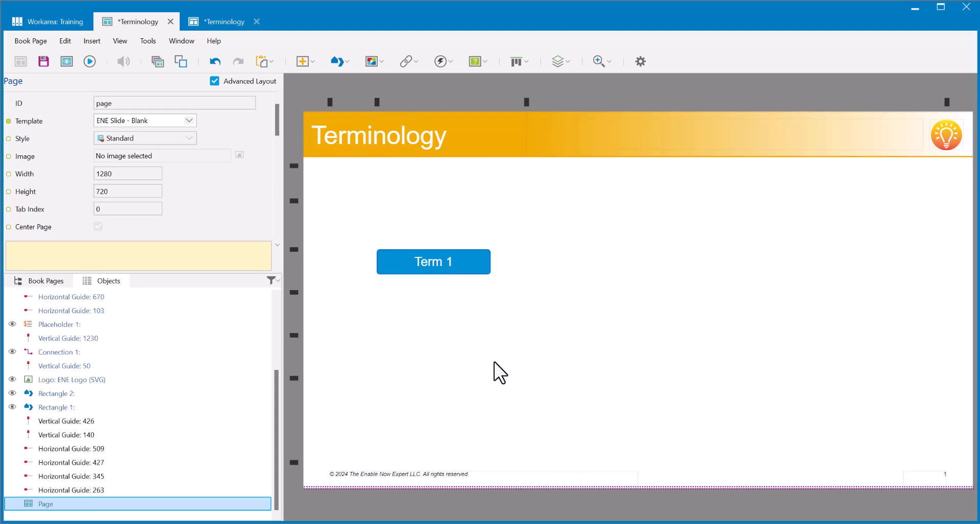
# - Duplicate the Term Selected 1 bubble as Term Deselected 1 and place the copy directly below the original
pyautogui.click(409, 265)
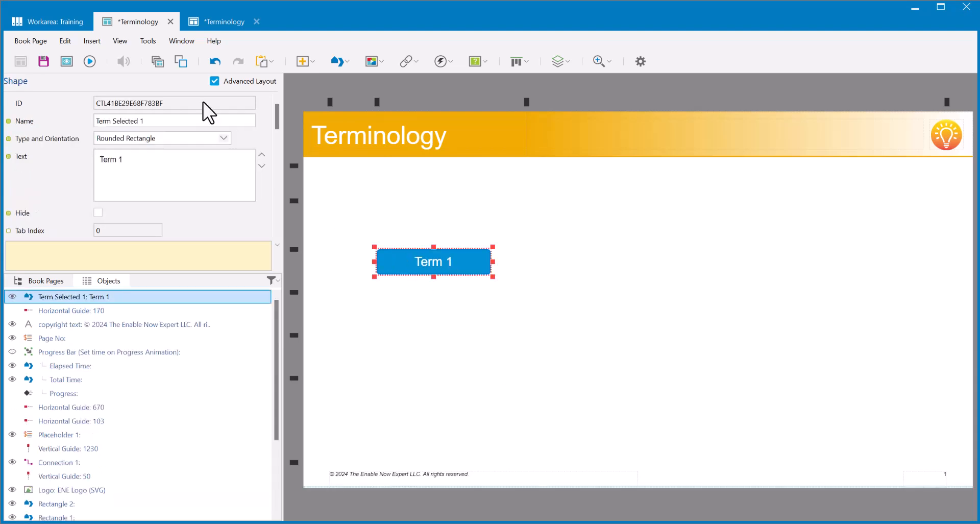
pyautogui.click(184, 62)
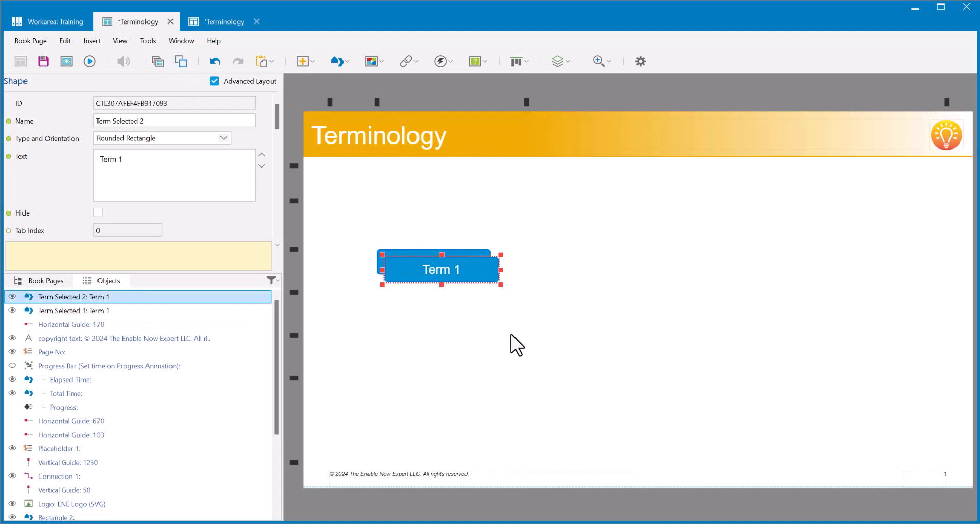
pyautogui.click(113, 121)
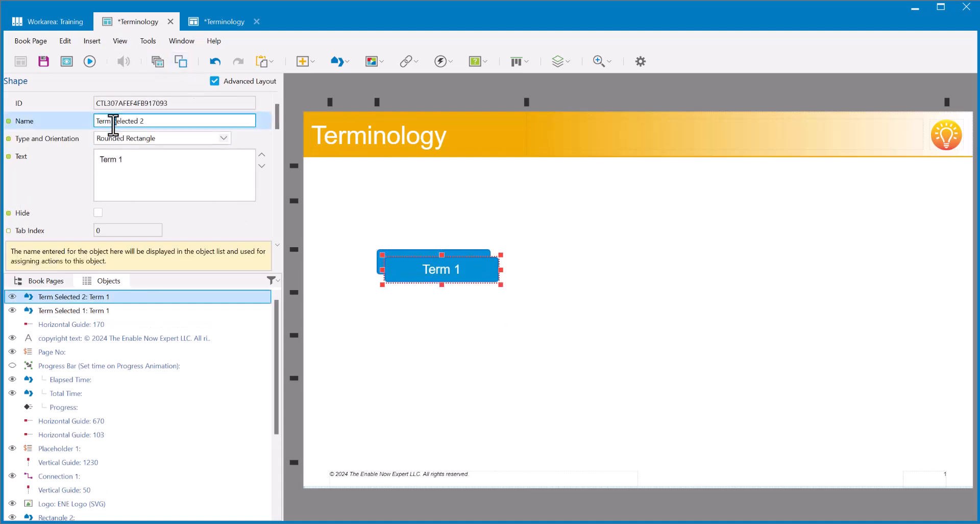
pyautogui.write('Des')
pyautogui.click(171, 121)
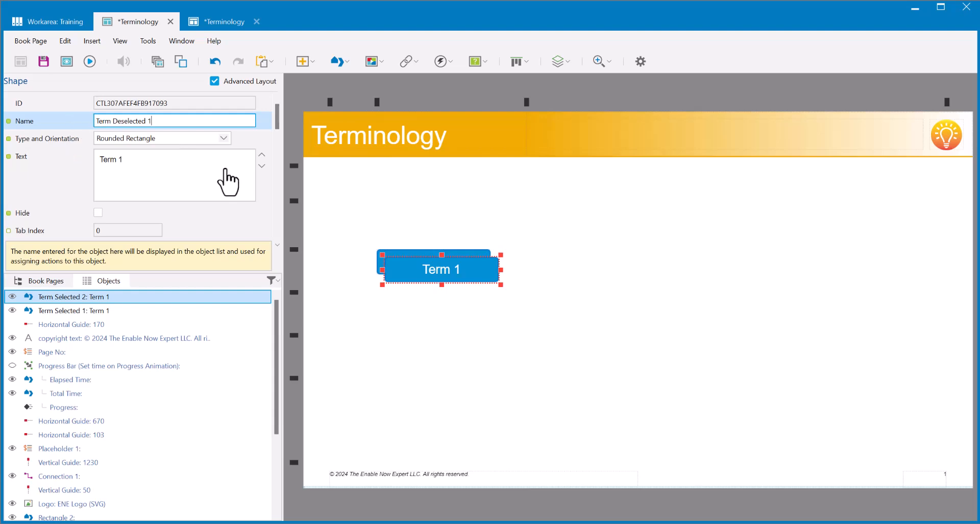
pyautogui.write('1')
pyautogui.click(438, 269)
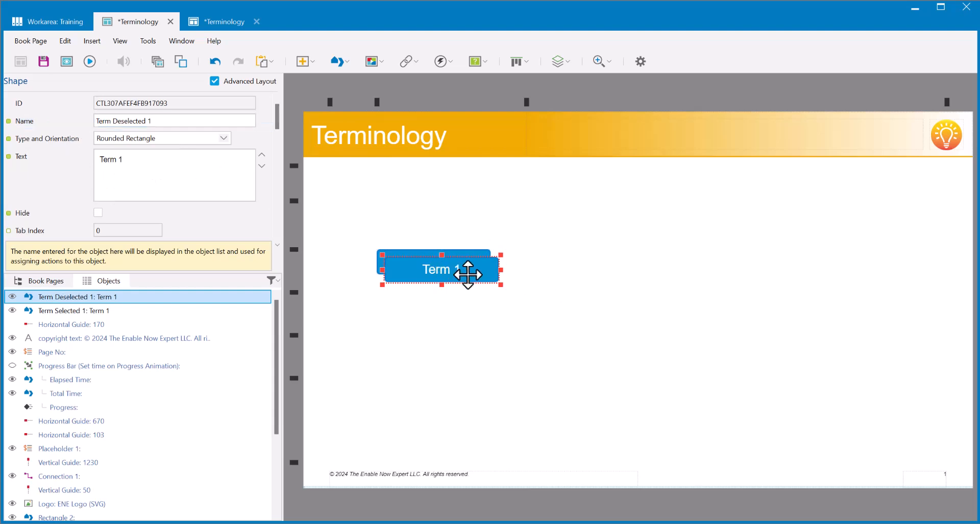
pyautogui.moveTo(475, 269); pyautogui.dragTo(466, 310)
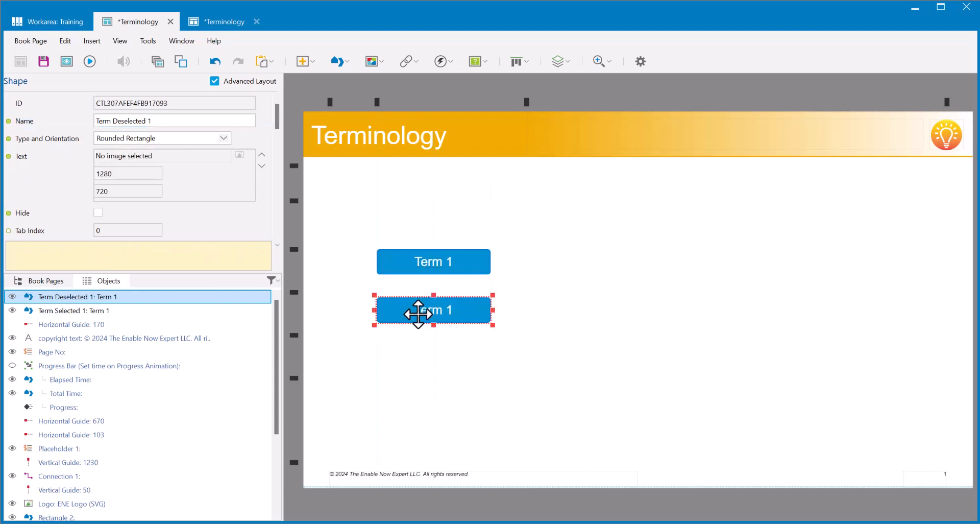
# - Set the Term Deselected 1 bubble's shape color to D5EBFF and its border color to ENE Light Blue (0085D8)
pyautogui.scroll(-6, 33, 186)
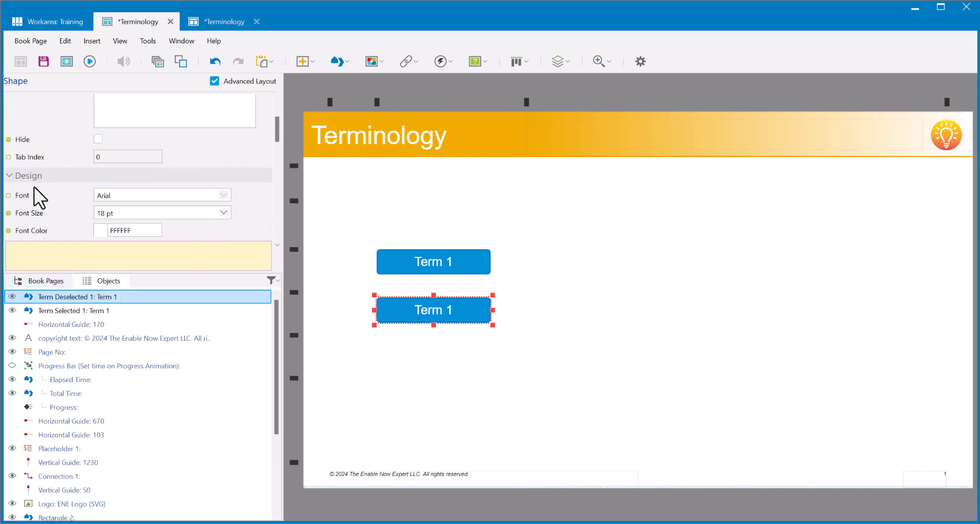
pyautogui.scroll(-2, 34, 186)
pyautogui.click(100, 170)
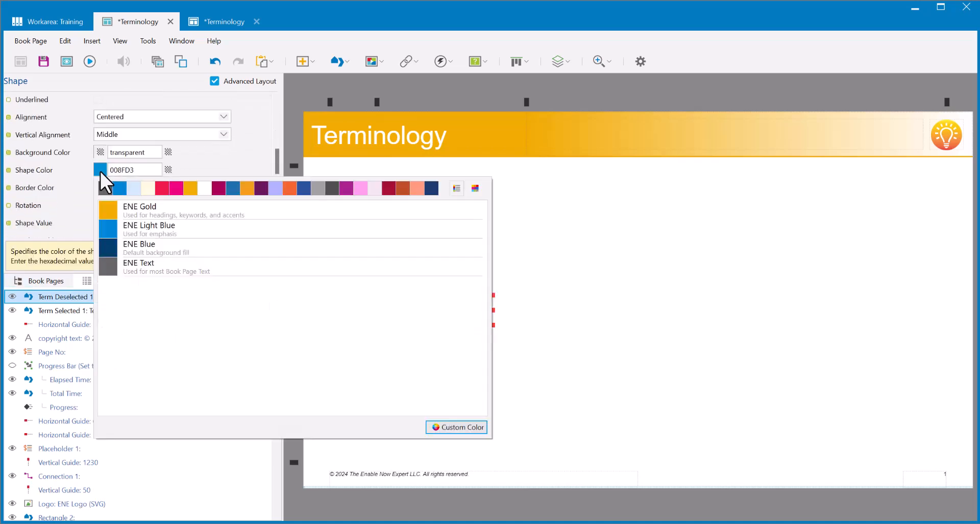
pyautogui.click(134, 189)
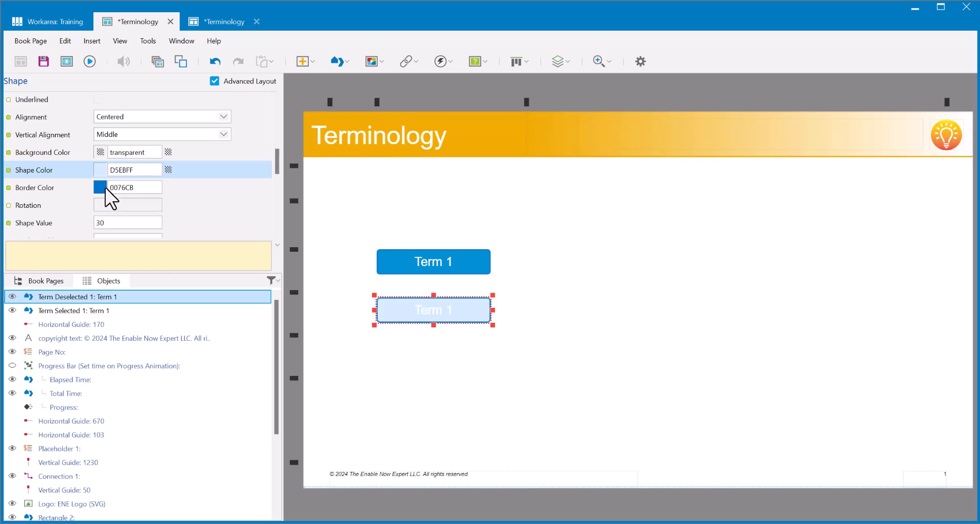
pyautogui.click(102, 188)
pyautogui.click(171, 216)
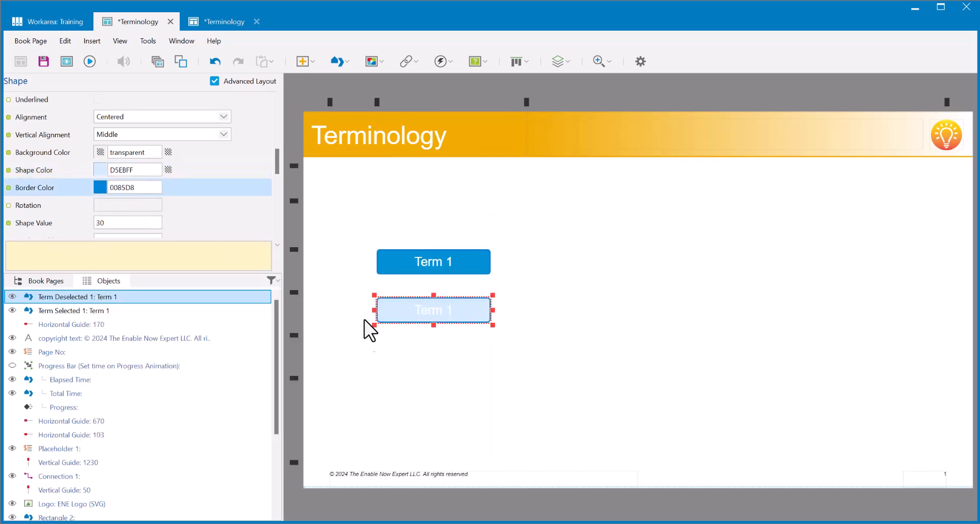
pyautogui.click(383, 347)
# - Move the Term Deselected 1 bubble exactly on top of the Term Selected 1 bubble
pyautogui.click(442, 260)
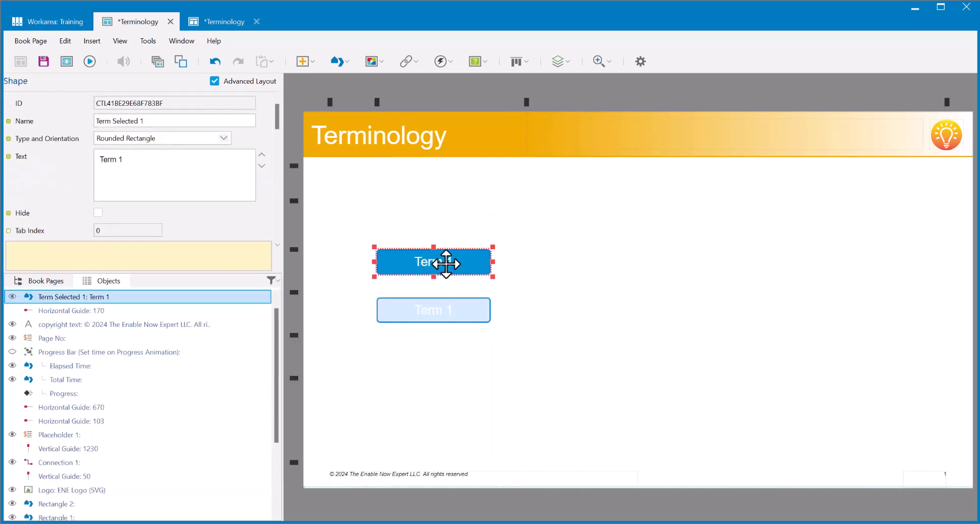
pyautogui.click(448, 311)
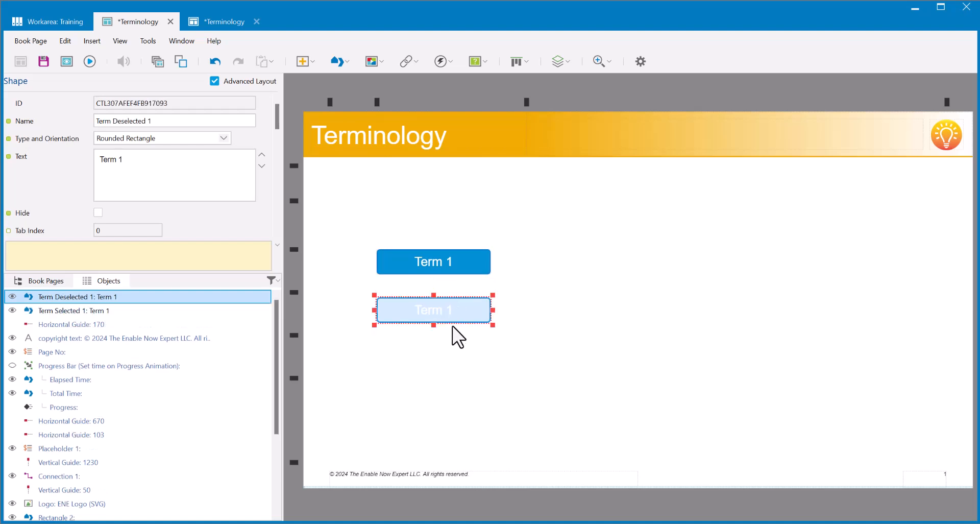
pyautogui.moveTo(465, 311); pyautogui.dragTo(467, 261)
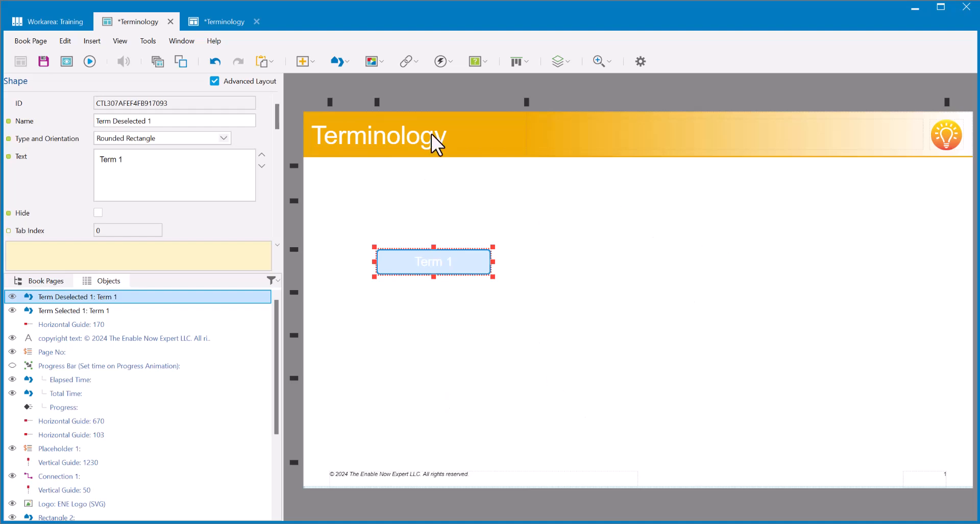
# - Insert the Green checkmark image from the workarea's media icons onto the page
pyautogui.click(331, 62)
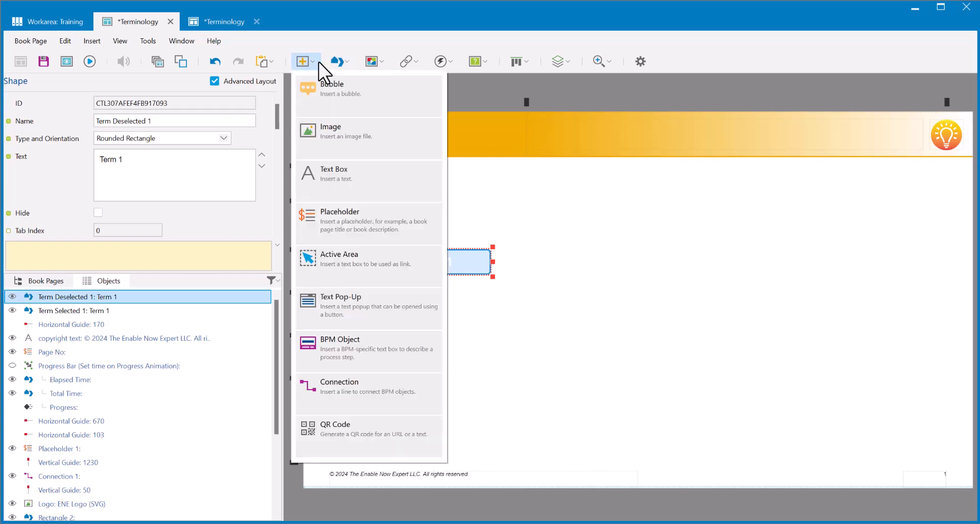
pyautogui.click(344, 147)
pyautogui.click(859, 240)
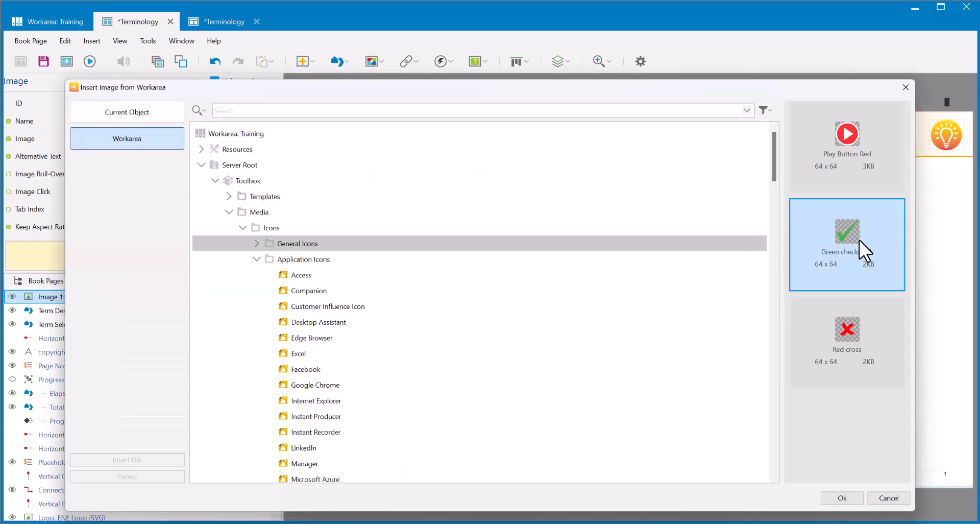
pyautogui.click(843, 498)
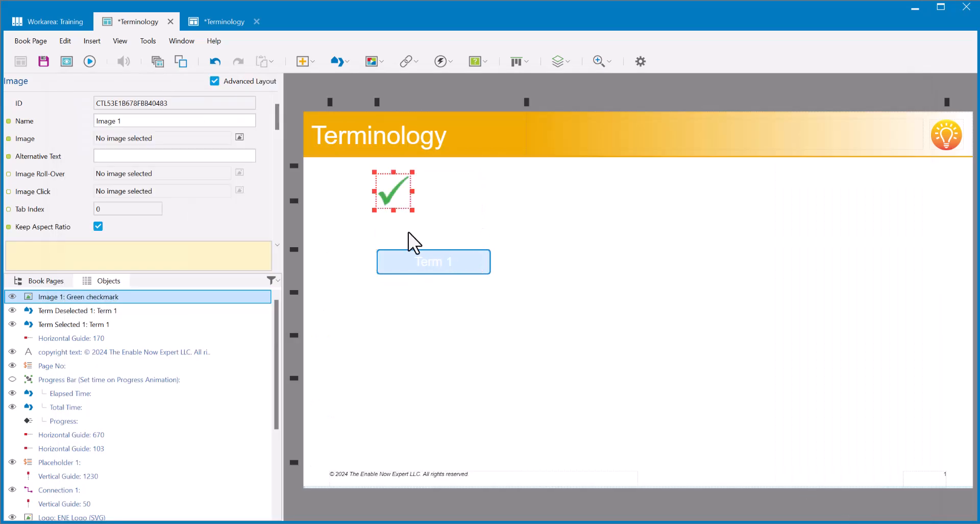
# - Shrink the green checkmark to fit the Term 1 bubble's height and place it just inside the bubble's right edge
pyautogui.moveTo(378, 175); pyautogui.dragTo(479, 262)
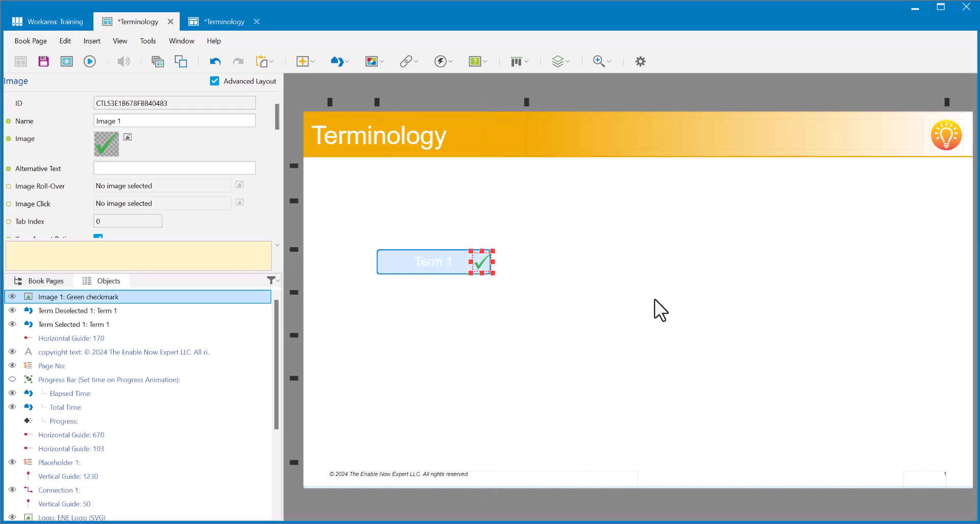
pyautogui.press('Left')
pyautogui.press('Left')
pyautogui.press('Left')
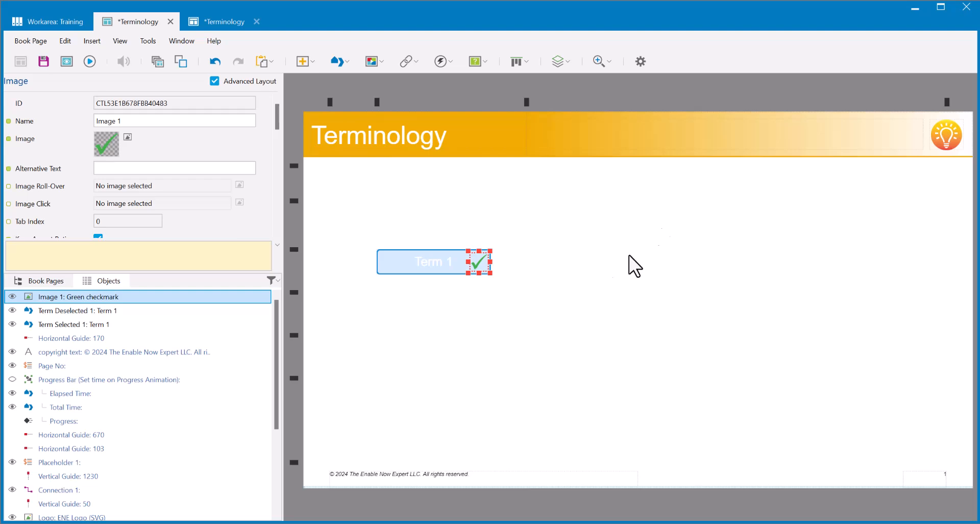
# - Rename the green checkmark image as Term Seen 1
pyautogui.doubleClick(102, 121)
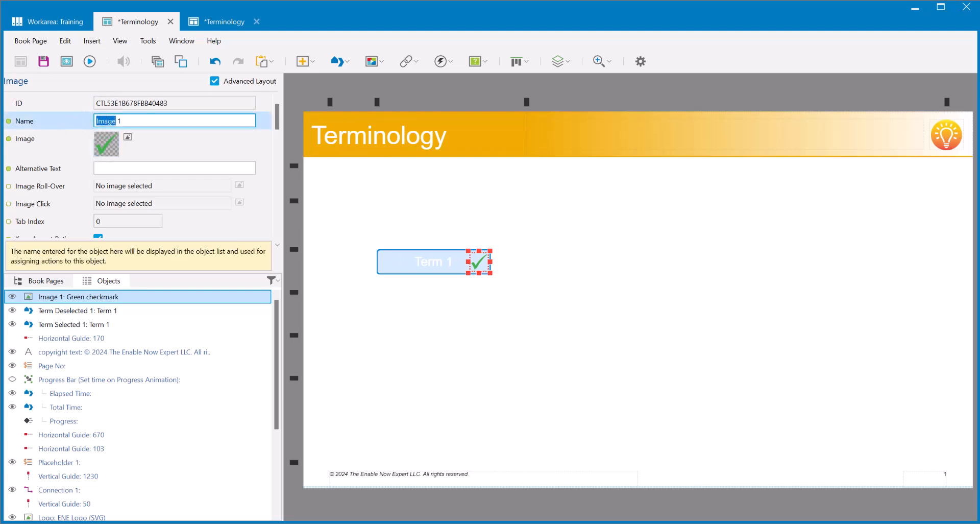
pyautogui.write('Term Seen 1')
pyautogui.click(372, 200)
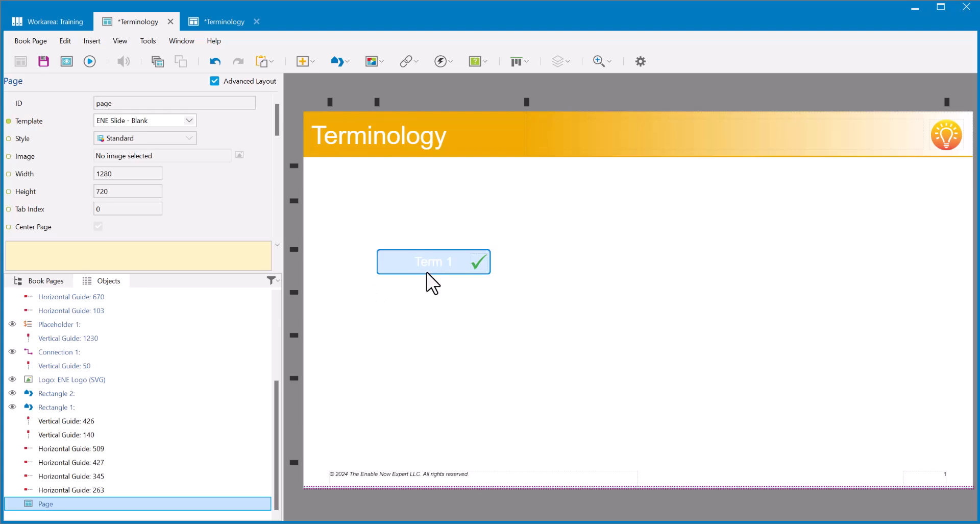
# - Examine the stacked Term Selected 1, Term Deselected 1 and Term Seen 1 objects, and the layering and grouping options
pyautogui.moveTo(271, 460); pyautogui.dragTo(265, 333)
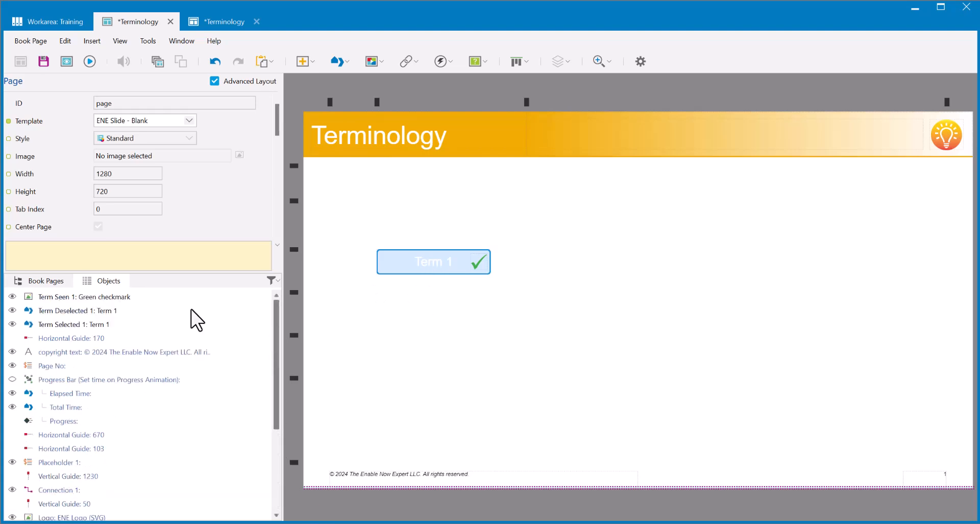
pyautogui.click(89, 324)
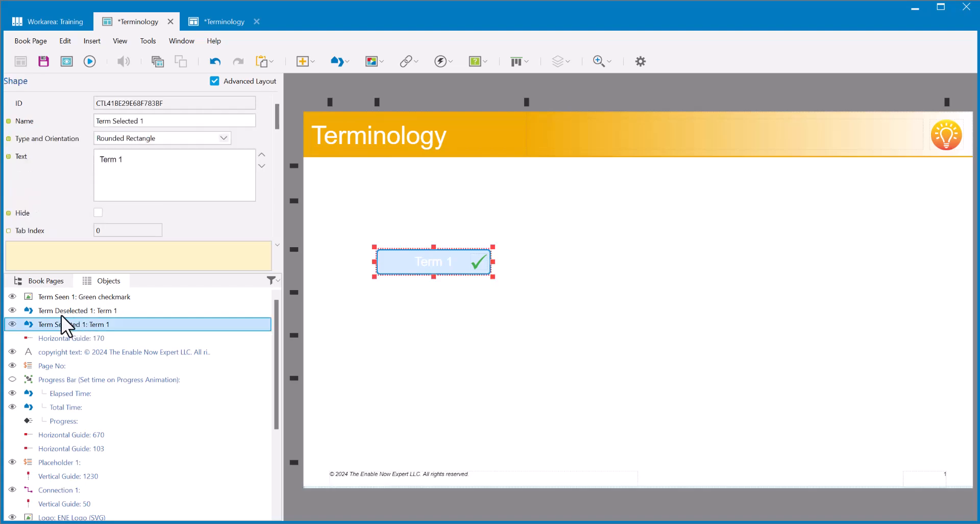
pyautogui.click(80, 311)
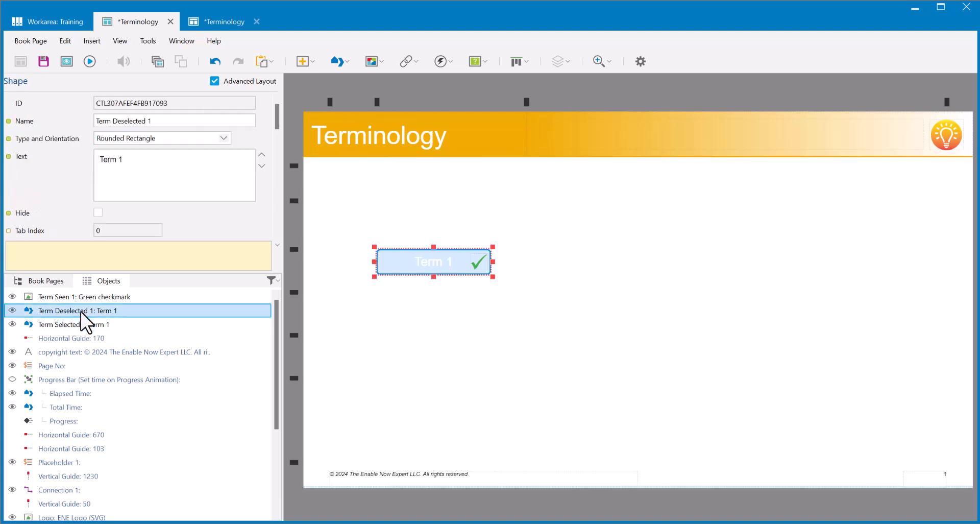
pyautogui.click(82, 297)
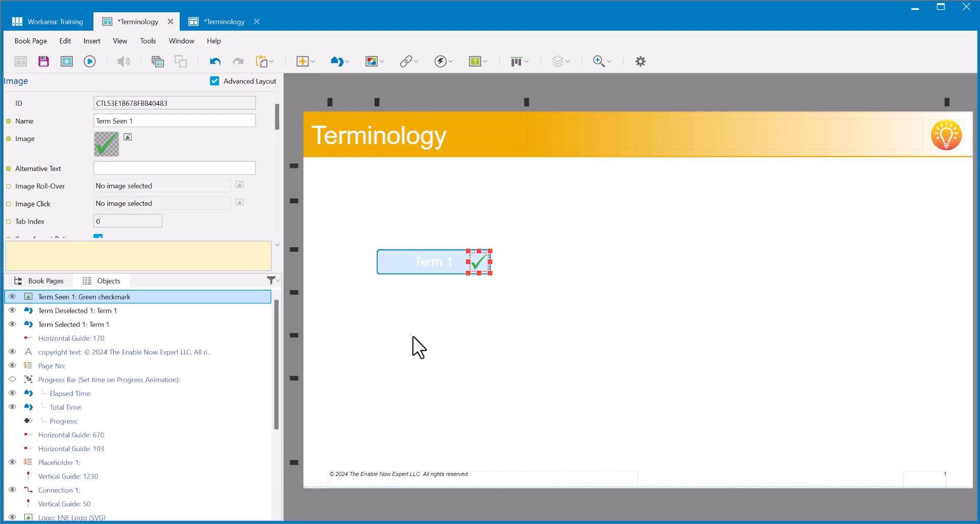
pyautogui.click(90, 311)
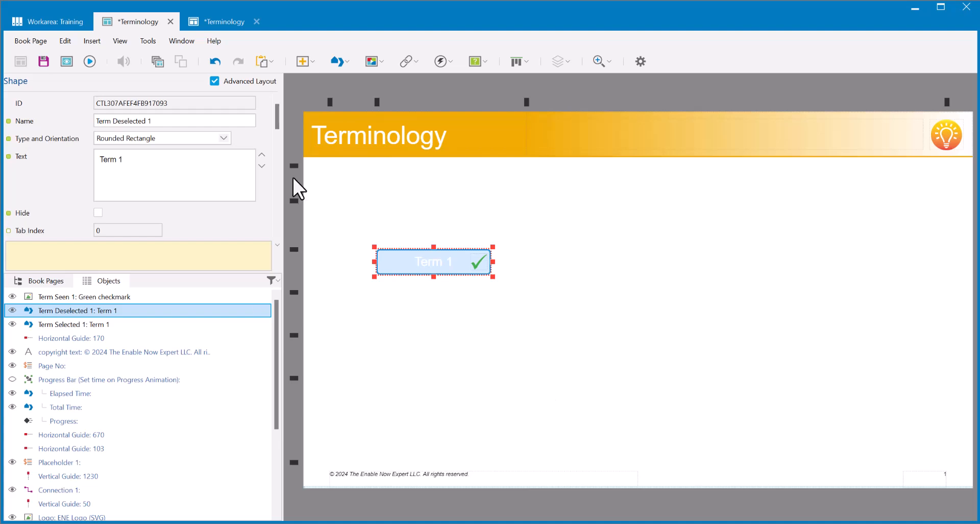
pyautogui.click(527, 61)
pyautogui.click(558, 61)
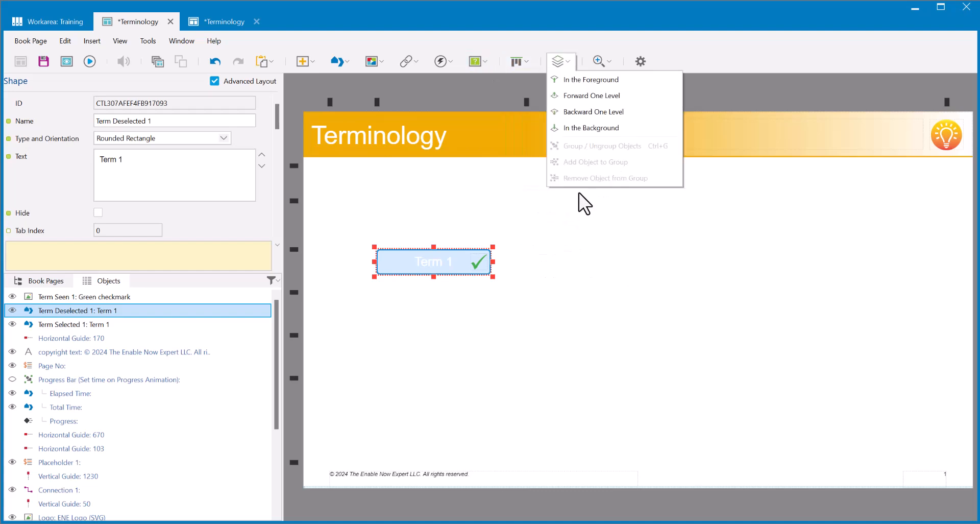
pyautogui.click(557, 47)
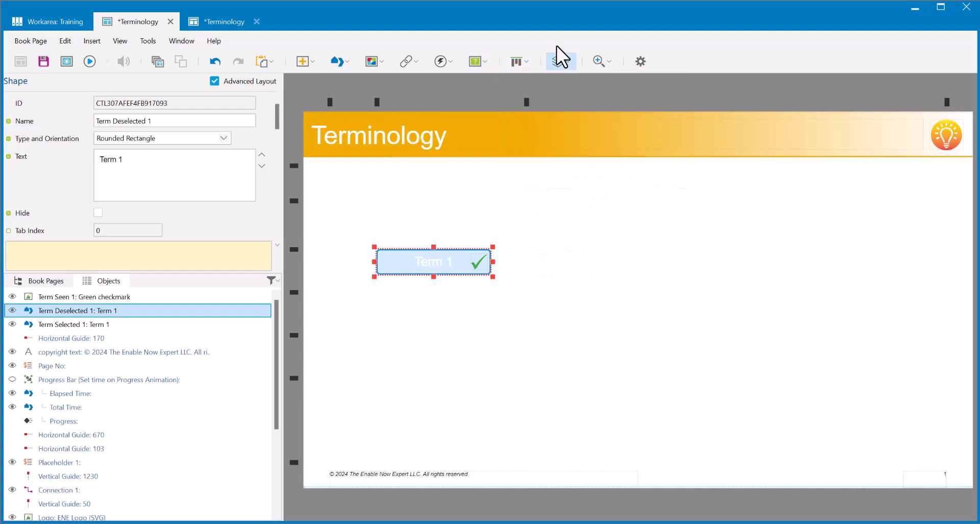
# - Insert an ellipse in the empty area of the page and group it with the Term Deselected 1 bubble
pyautogui.click(344, 63)
pyautogui.click(340, 300)
pyautogui.moveTo(372, 193); pyautogui.dragTo(588, 351)
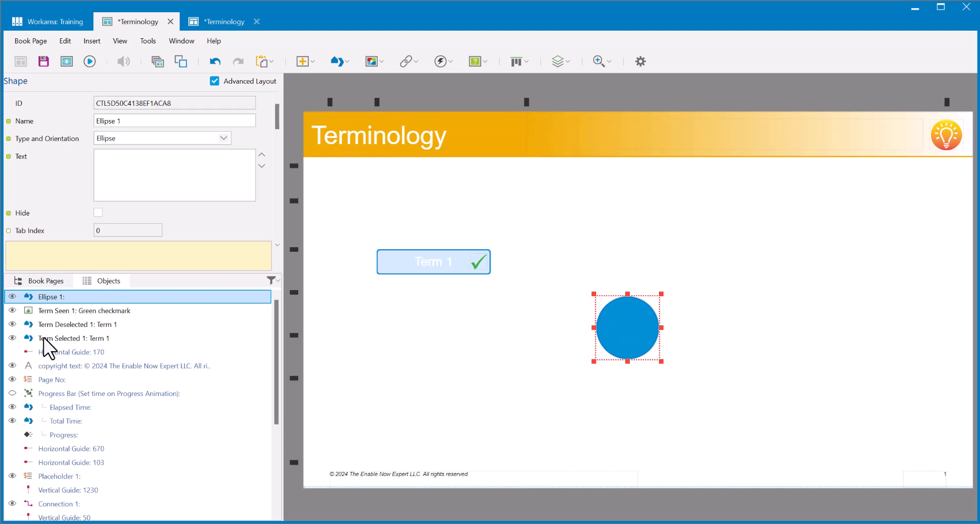
pyautogui.keyDown('ctrl'); pyautogui.click(65, 325); pyautogui.keyUp('ctrl')
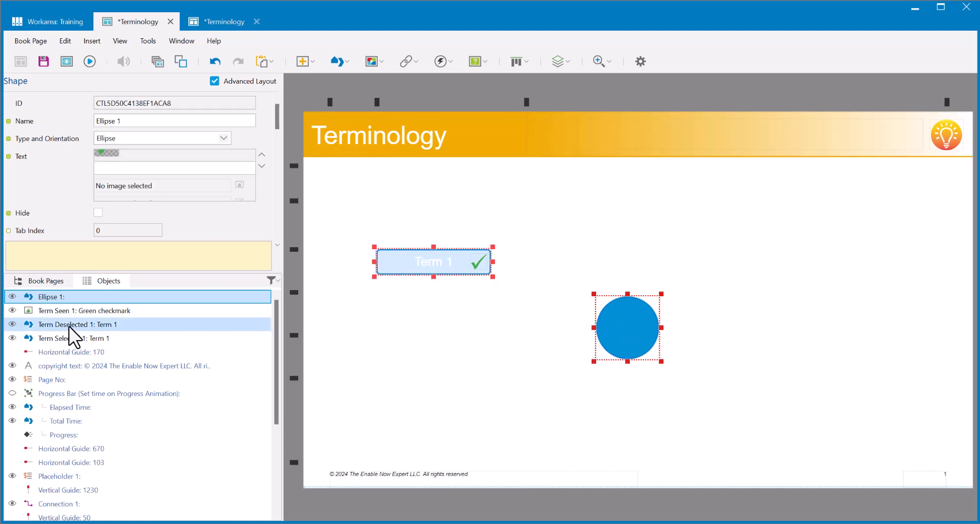
pyautogui.click(565, 61)
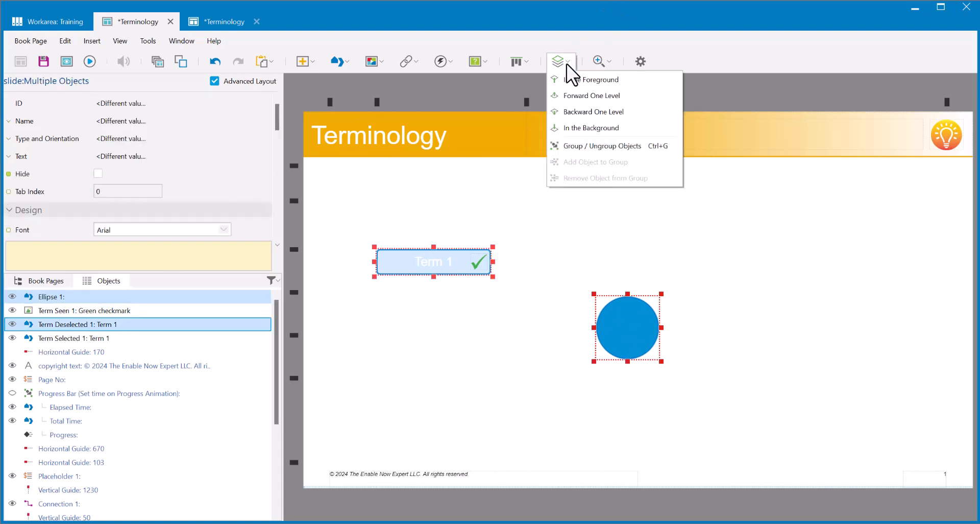
pyautogui.click(584, 146)
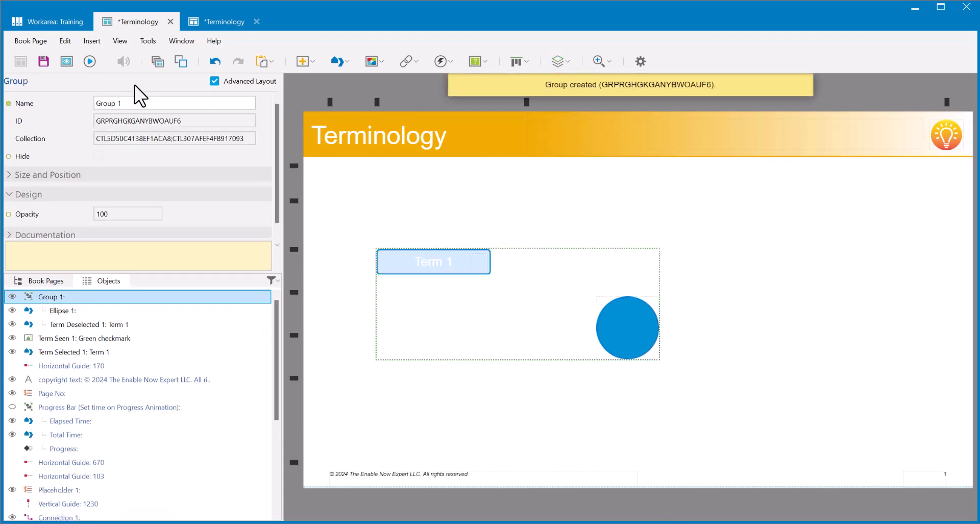
# - Rename the new group as Deselected Group
pyautogui.click(131, 103)
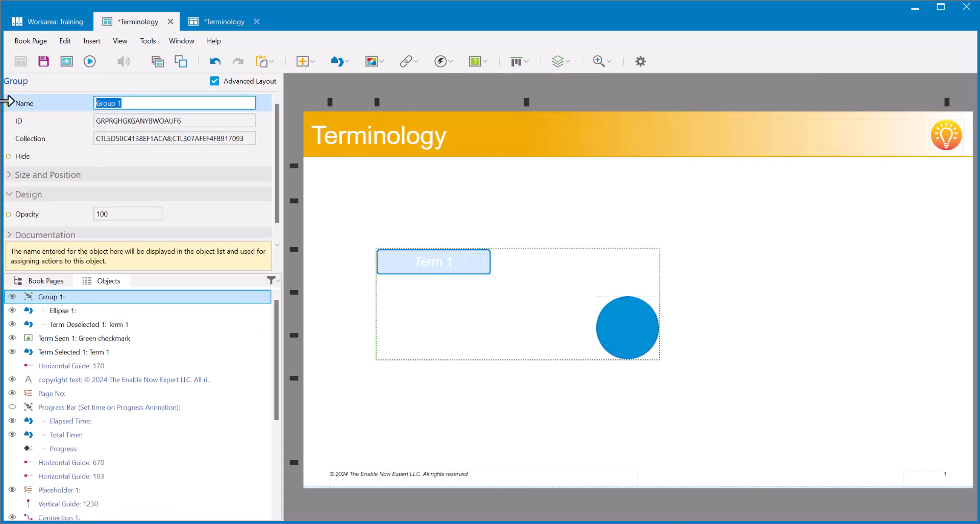
pyautogui.write('Deselected Grop')
pyautogui.press('BackSpace')
pyautogui.write('up')
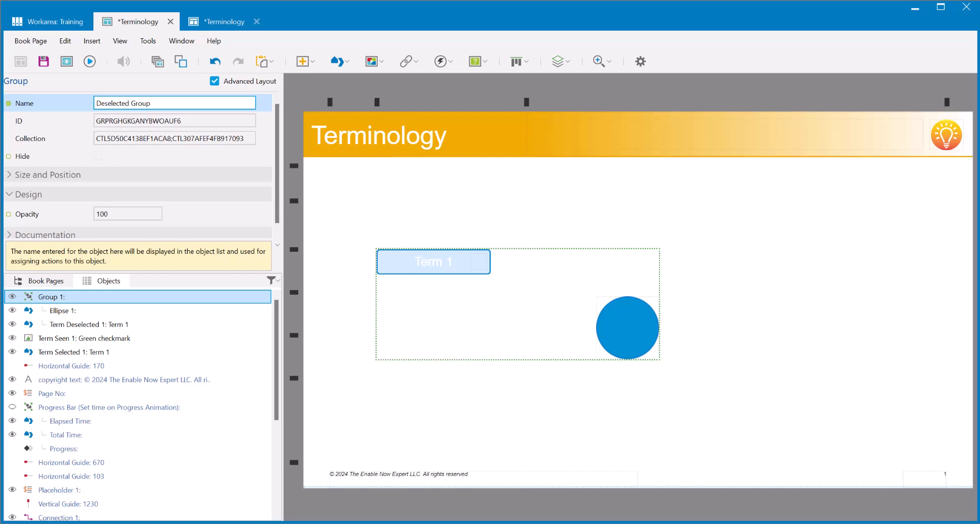
pyautogui.click(564, 453)
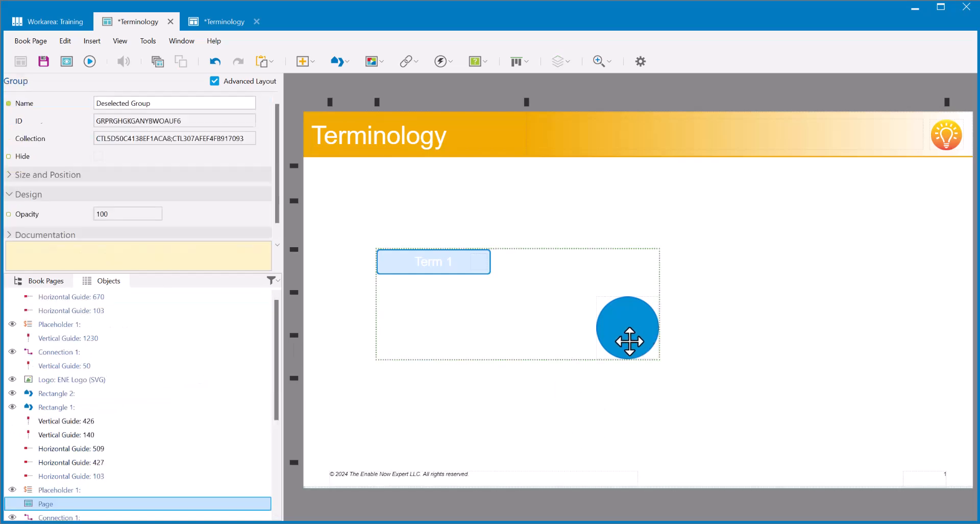
# - Delete the ellipse from the Deselected Group, keeping only the Term Deselected 1 bubble in it
pyautogui.click(630, 341)
pyautogui.click(603, 333)
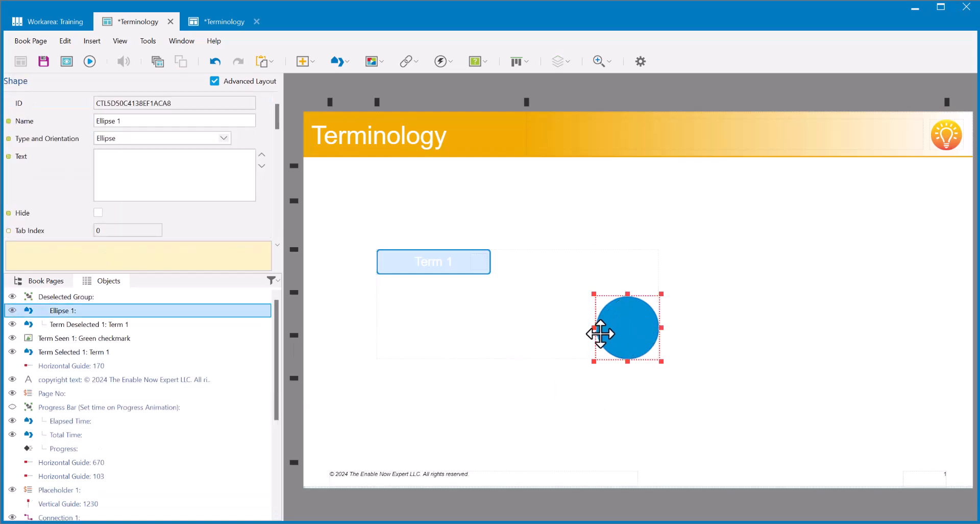
pyautogui.press('Delete')
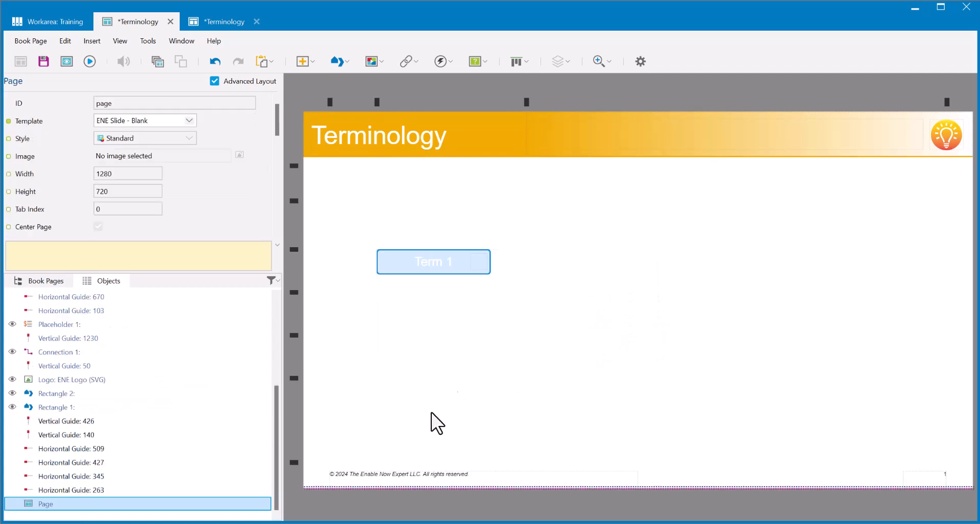
pyautogui.moveTo(276, 418); pyautogui.dragTo(273, 313)
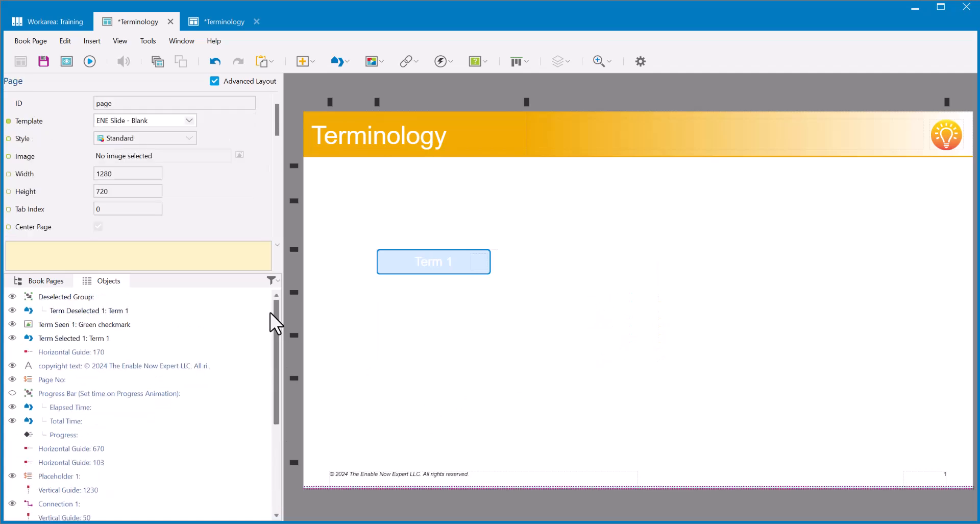
pyautogui.click(75, 297)
pyautogui.click(72, 311)
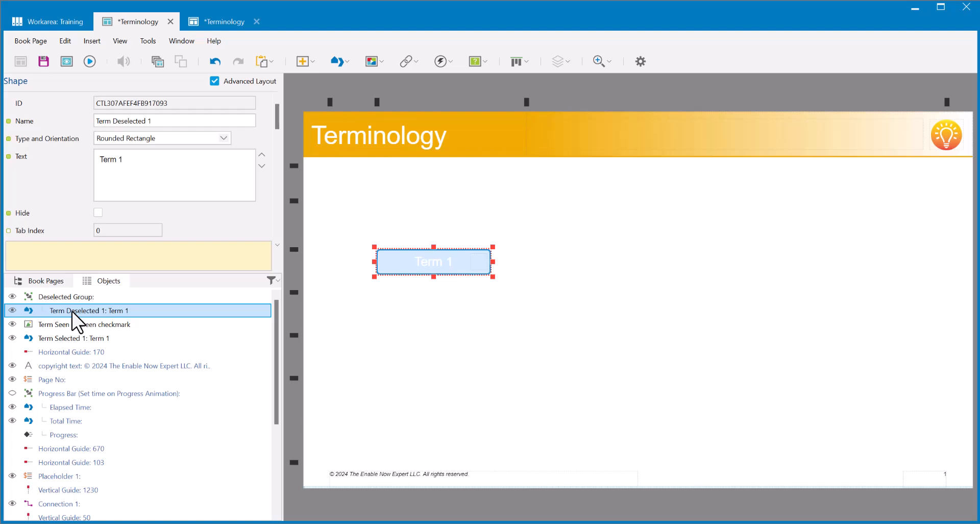
# - Paste the copied Explanation for Term 1 rectangle onto the page and select it
pyautogui.click(393, 330)
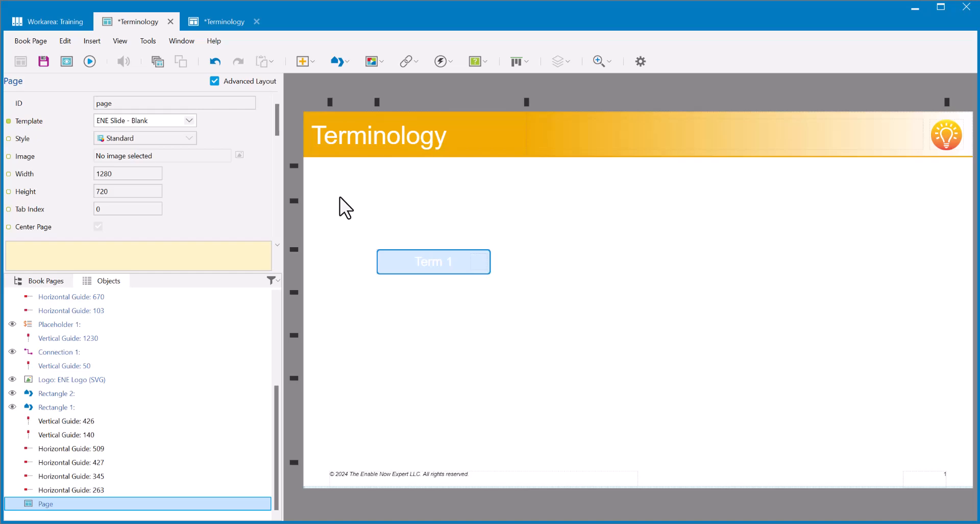
pyautogui.hotkey('ctrl', 'v')
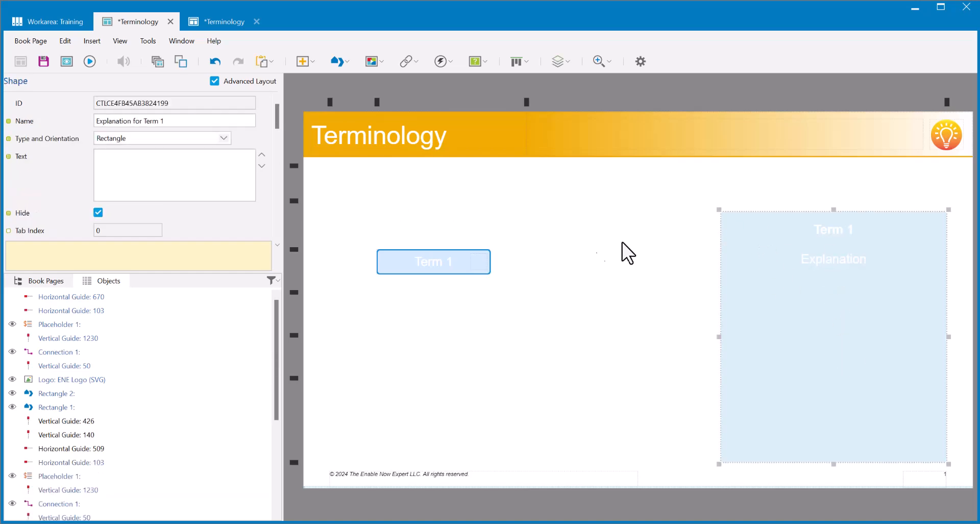
pyautogui.click(667, 257)
pyautogui.click(862, 295)
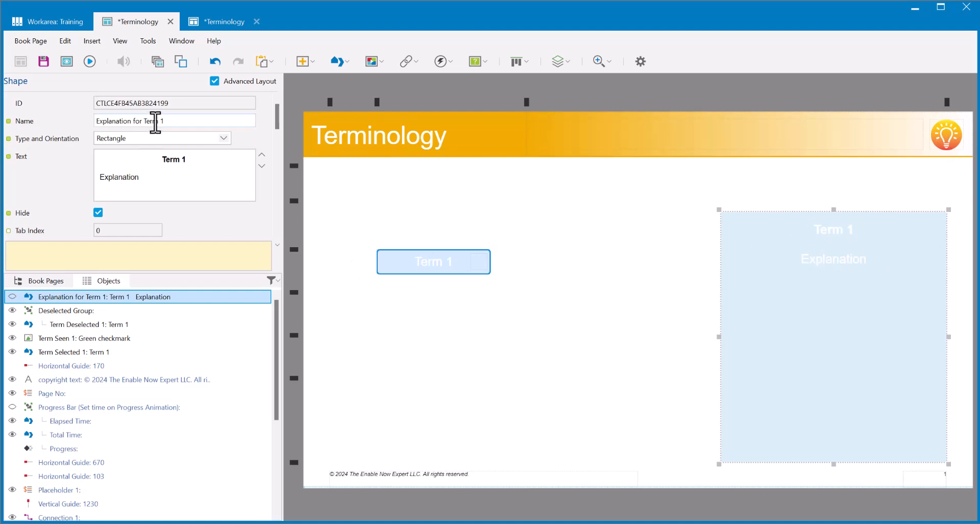
# - Review the explanation rectangle's name, the objects stacked at the Term 1 bubble, and the page's Actions settings
pyautogui.click(103, 121)
pyautogui.moveTo(104, 121); pyautogui.dragTo(167, 123)
pyautogui.click(174, 119)
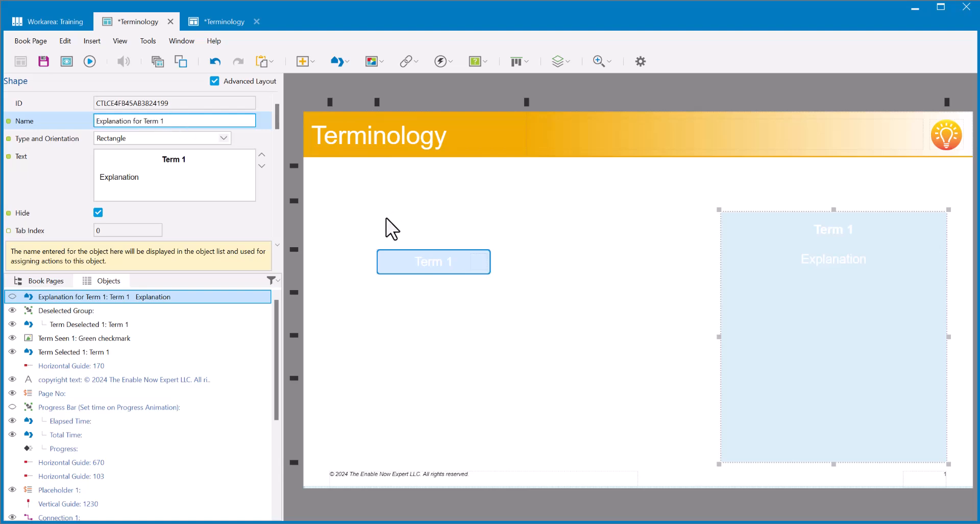
pyautogui.moveTo(358, 226); pyautogui.dragTo(595, 311)
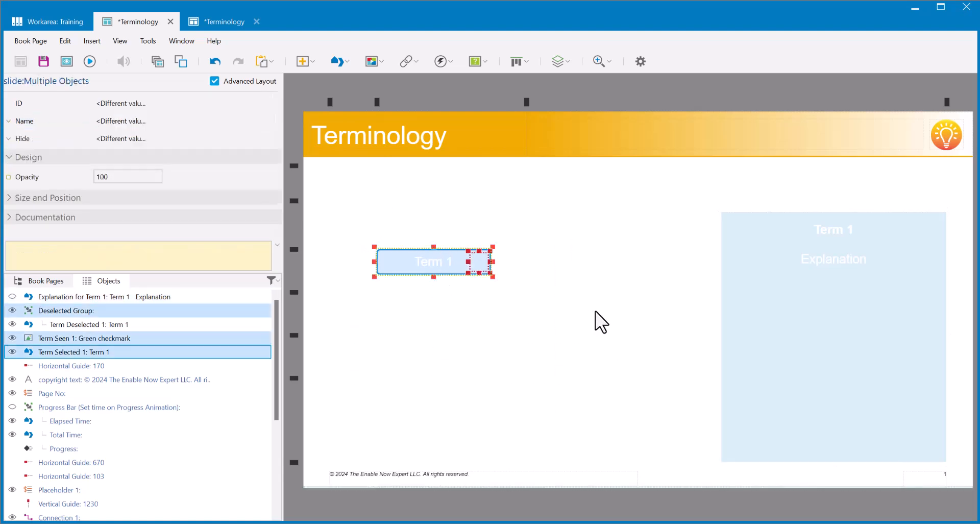
pyautogui.click(823, 272)
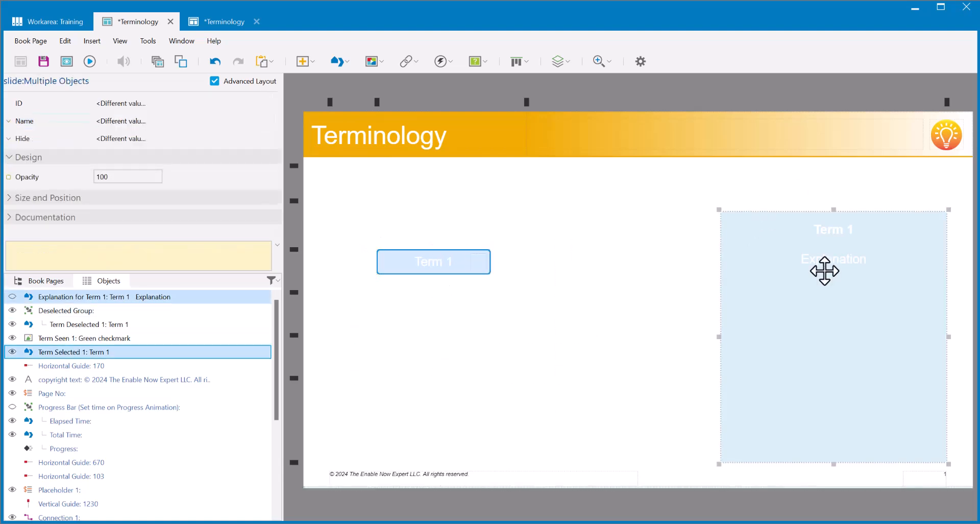
pyautogui.click(338, 340)
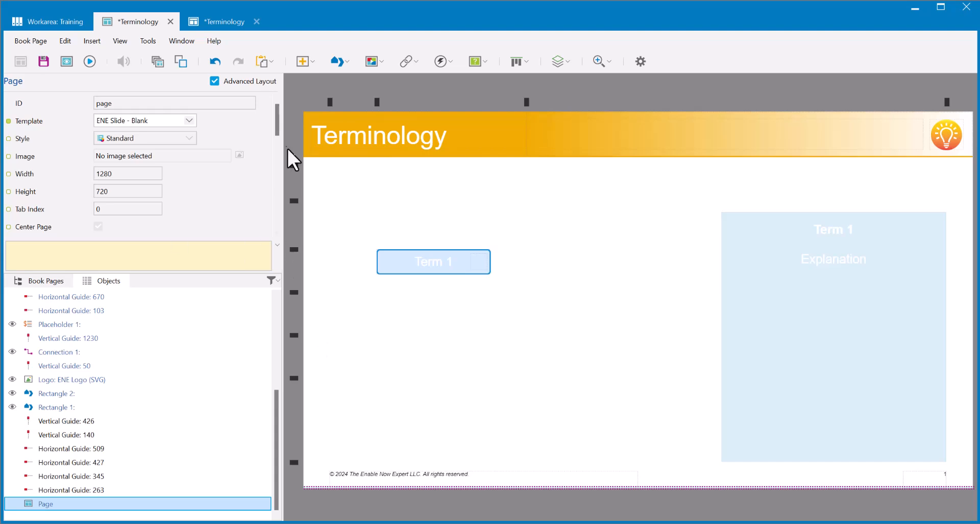
pyautogui.moveTo(276, 113); pyautogui.dragTo(283, 202)
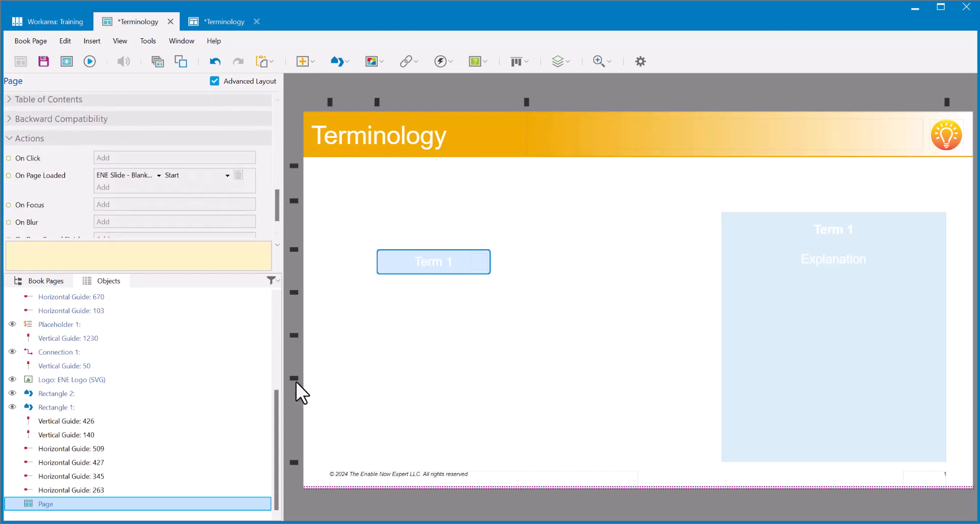
pyautogui.moveTo(275, 409); pyautogui.dragTo(265, 302)
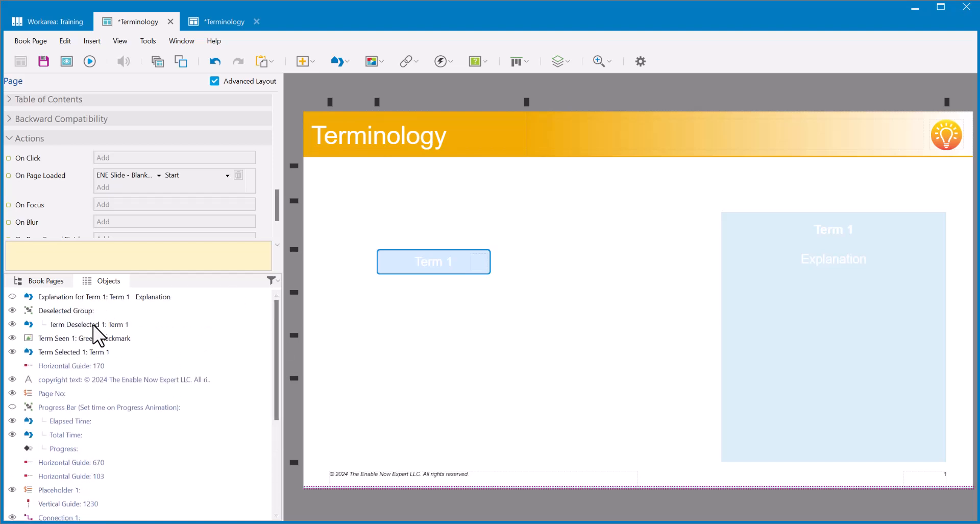
pyautogui.click(90, 326)
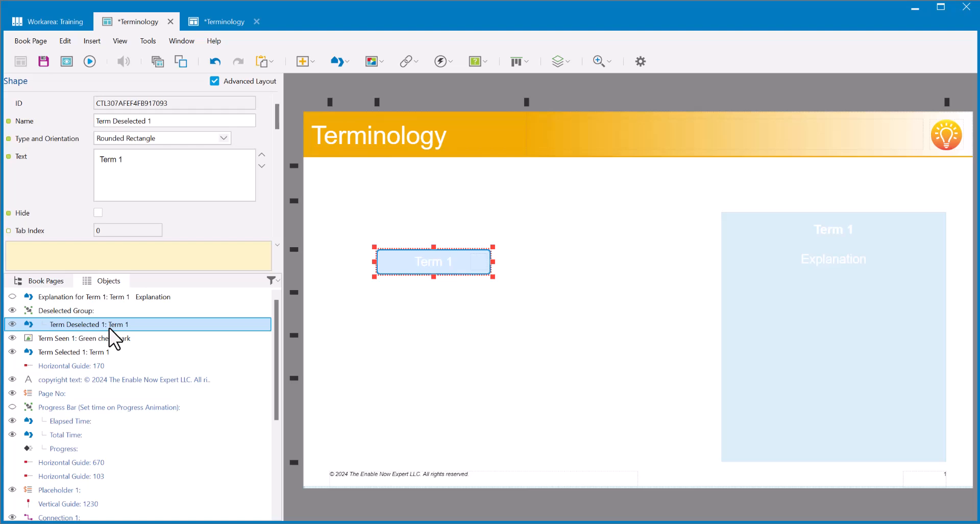
# - Give the Term Deselected 1 bubble an On Click action that applies Group Objects - Show to the Deselected Group
pyautogui.click(61, 354)
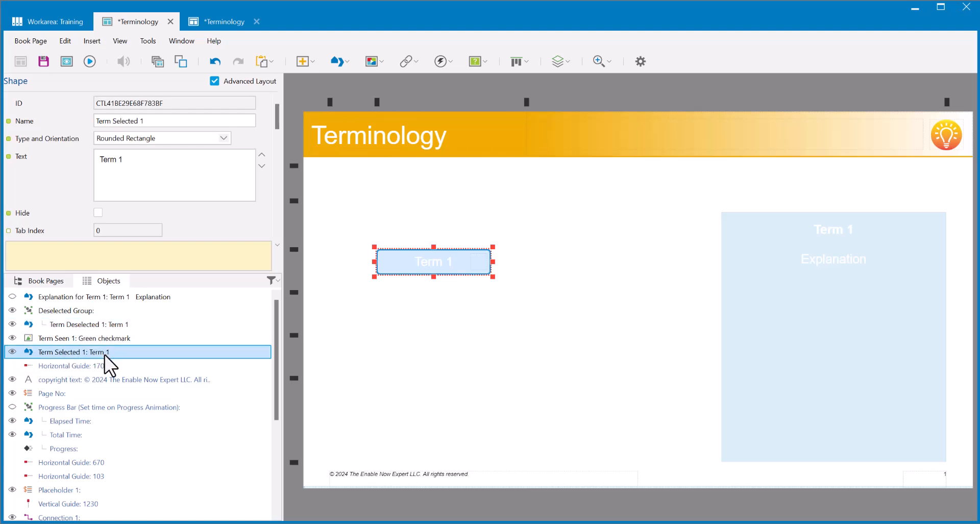
pyautogui.click(81, 325)
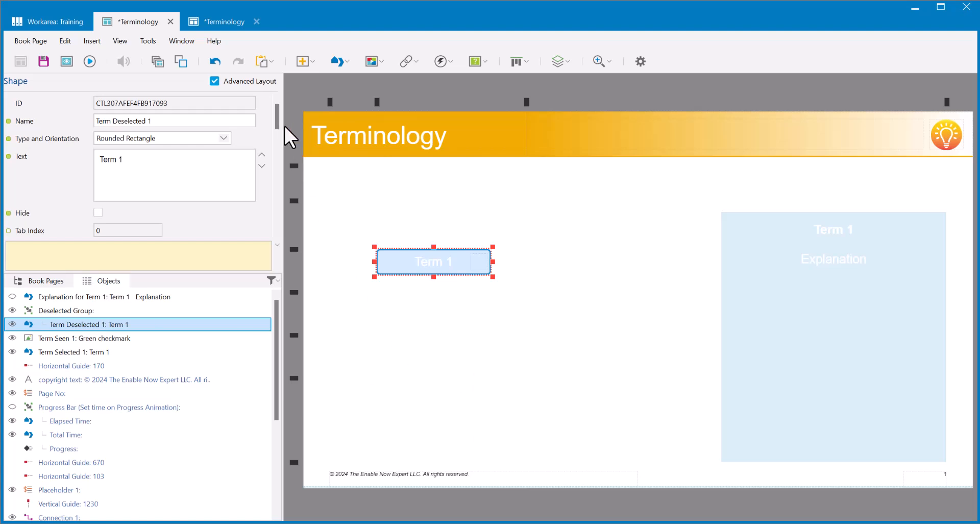
pyautogui.moveTo(278, 117); pyautogui.dragTo(283, 207)
pyautogui.click(14, 134)
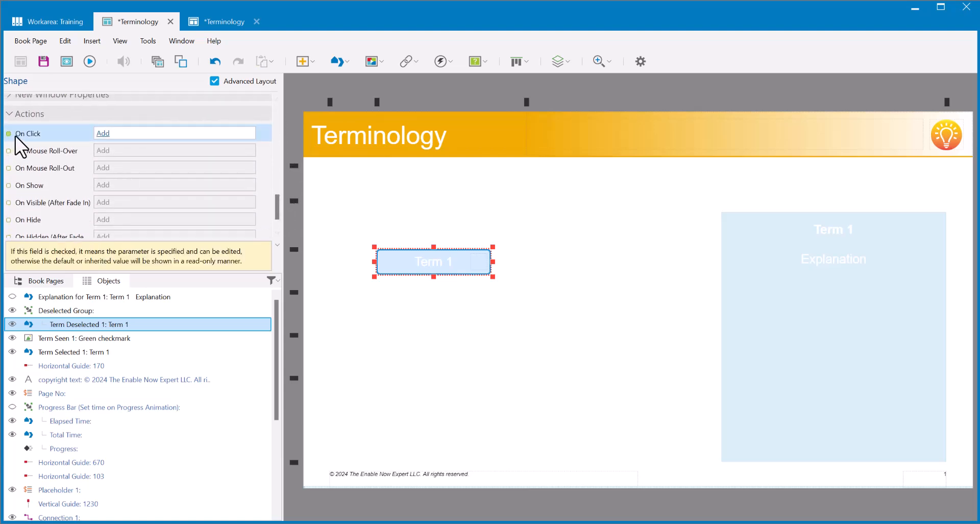
pyautogui.click(104, 134)
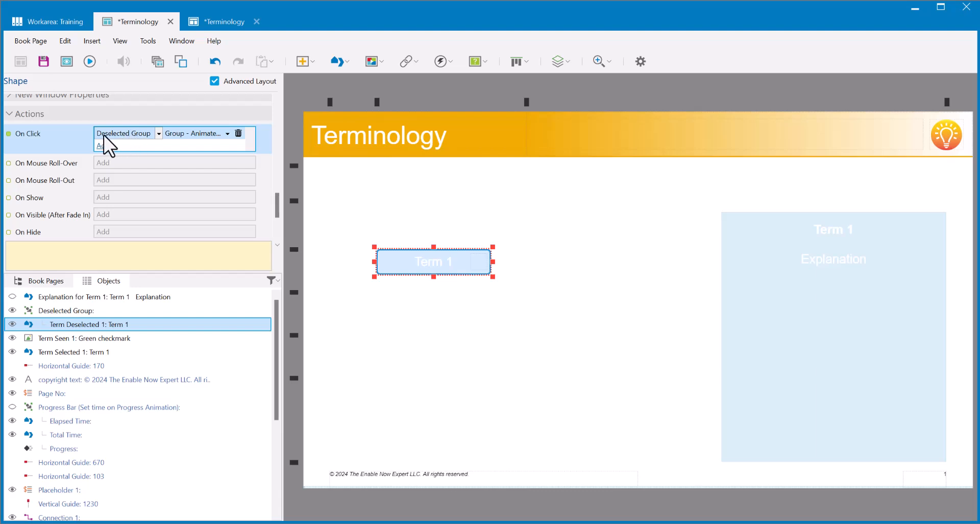
pyautogui.click(200, 132)
pyautogui.click(200, 132)
pyautogui.click(186, 133)
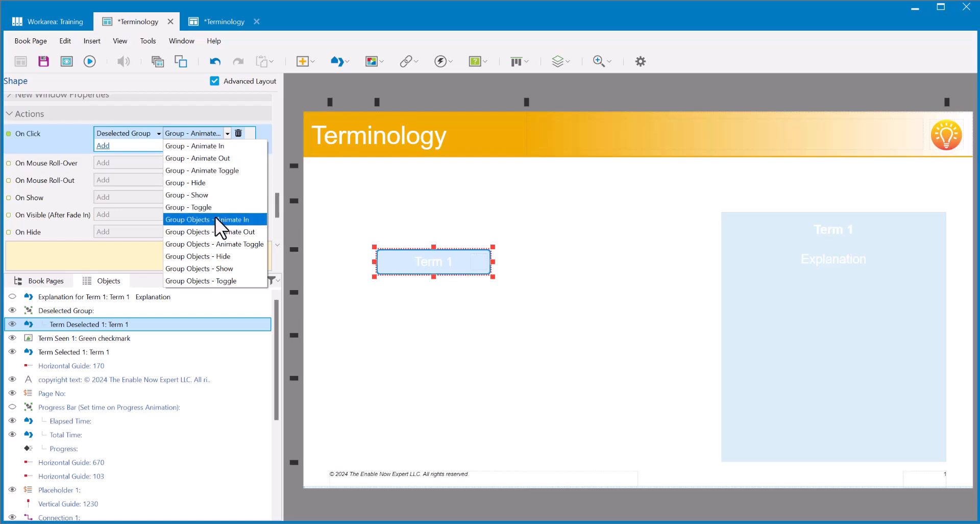
pyautogui.click(214, 269)
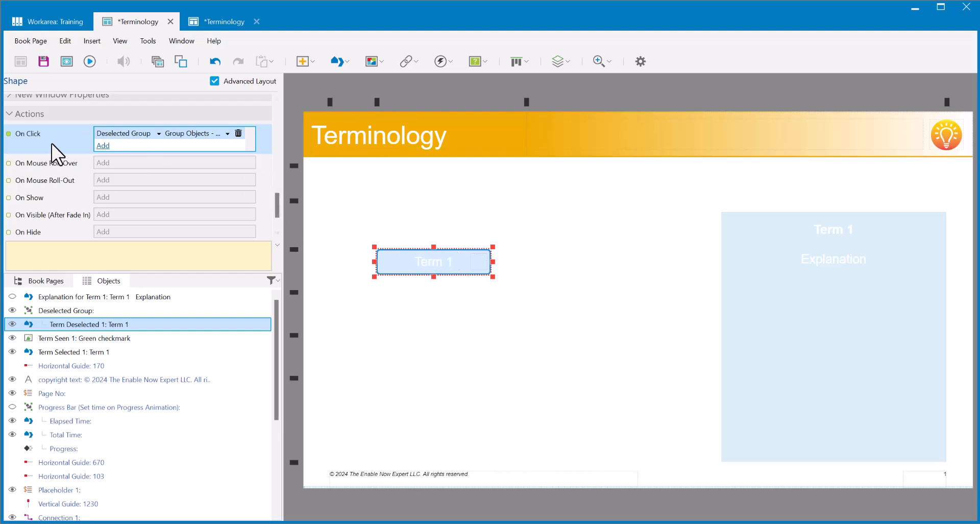
# - Add a second On Click action to the Term Deselected 1 bubble that hides Term Deselected 1
pyautogui.click(101, 146)
pyautogui.click(117, 146)
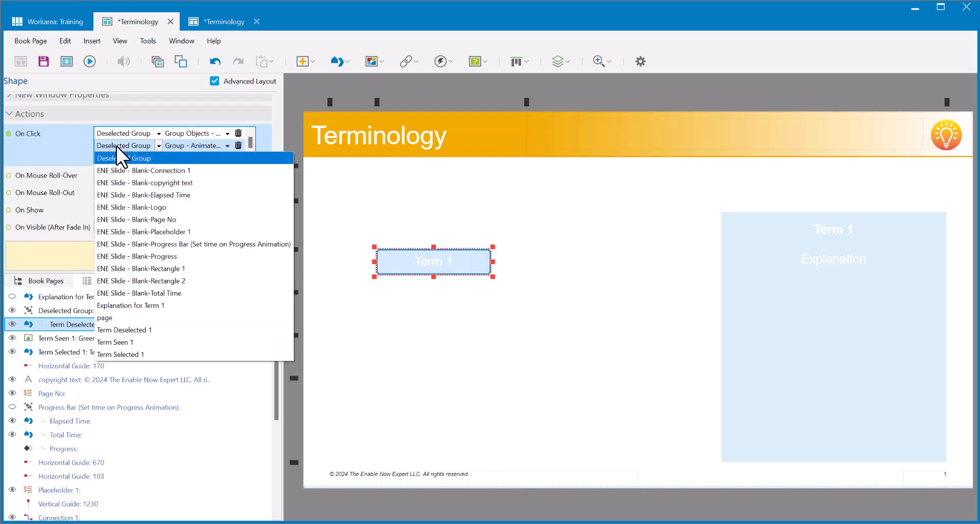
pyautogui.click(140, 330)
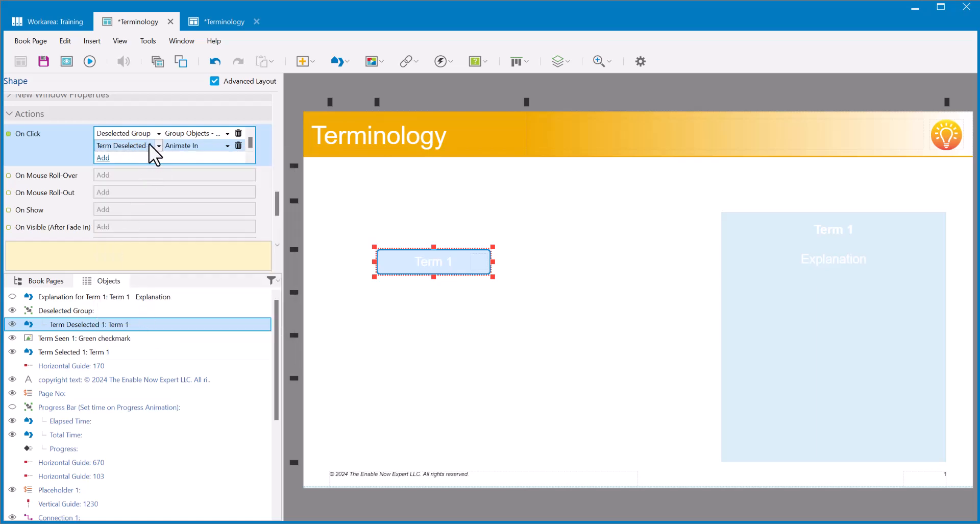
pyautogui.click(187, 146)
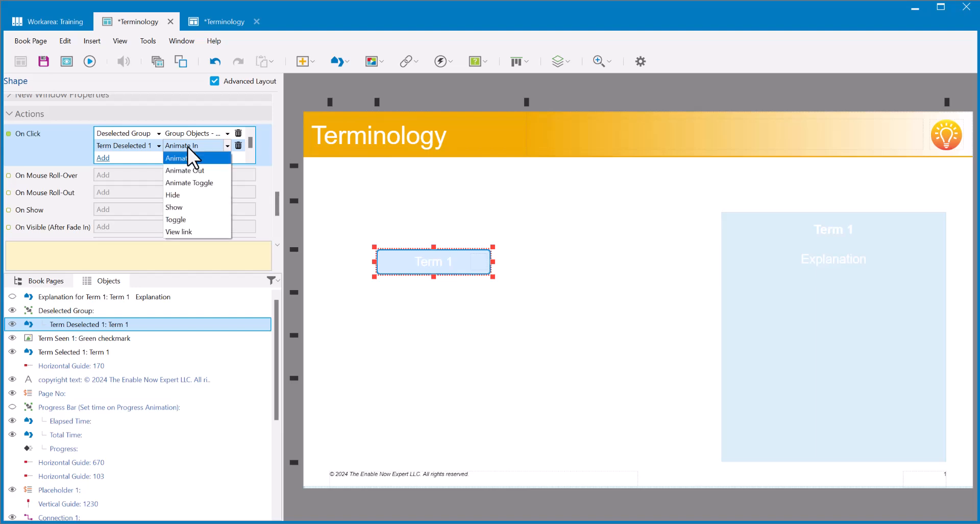
pyautogui.click(186, 194)
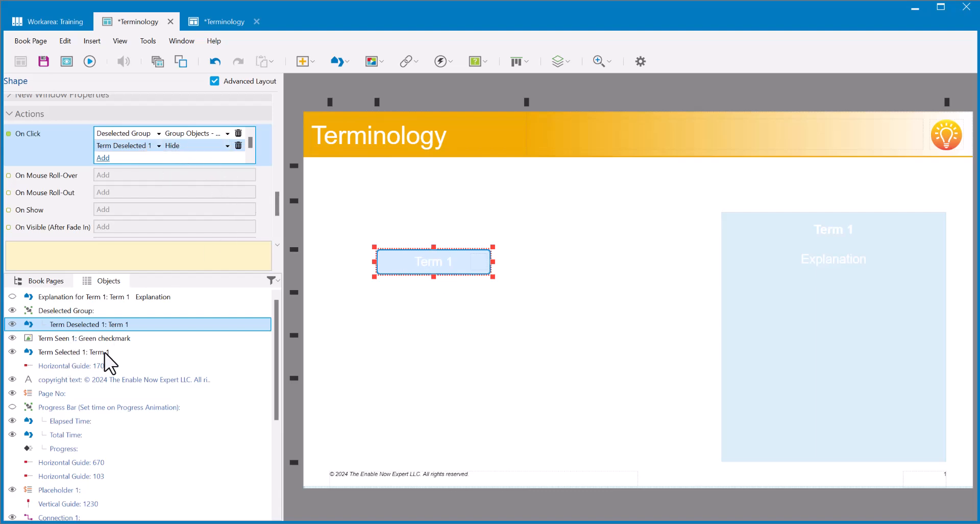
# - Add a third On Click action to the Term Deselected 1 bubble that targets Term Seen 1 with Animate In
pyautogui.click(104, 158)
pyautogui.click(114, 156)
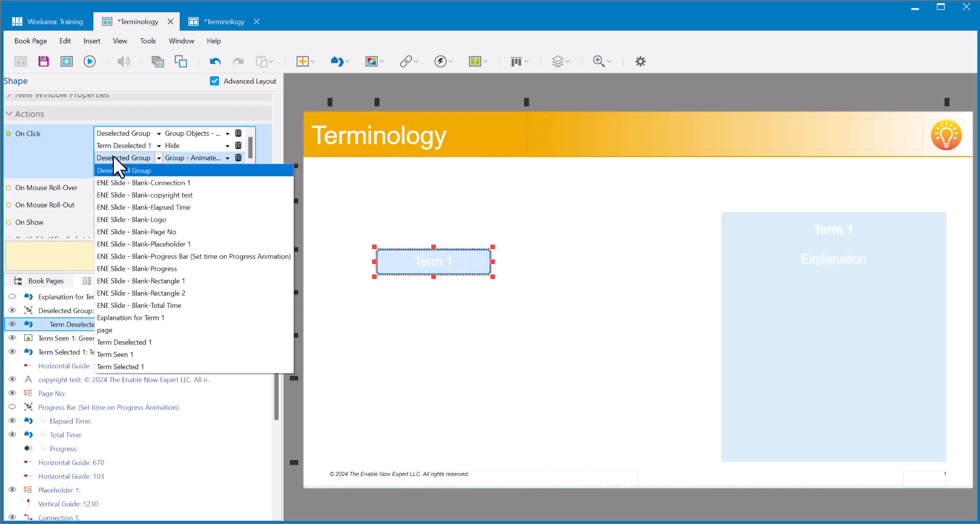
pyautogui.click(136, 354)
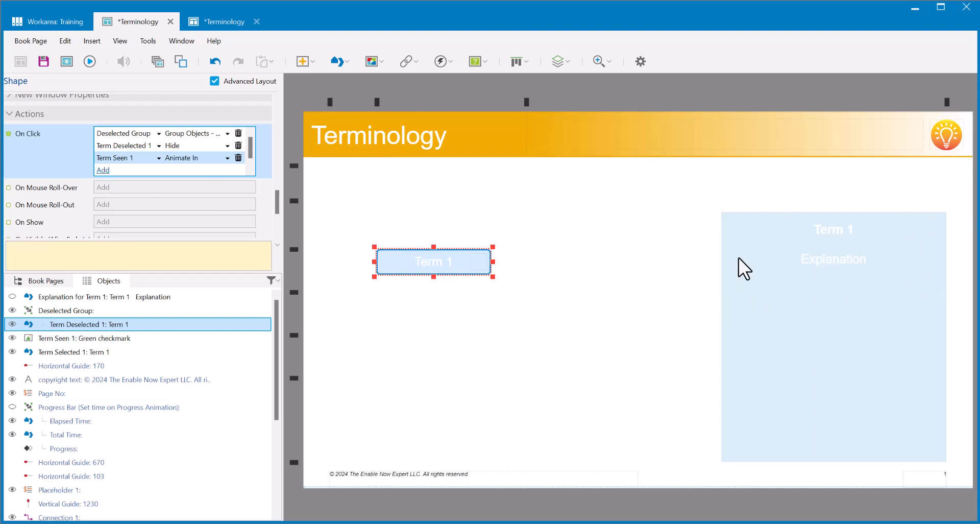
# - Duplicate the Explanation for Term 1 rectangle seven times to create explanations for Terms 2 through 8
pyautogui.click(751, 239)
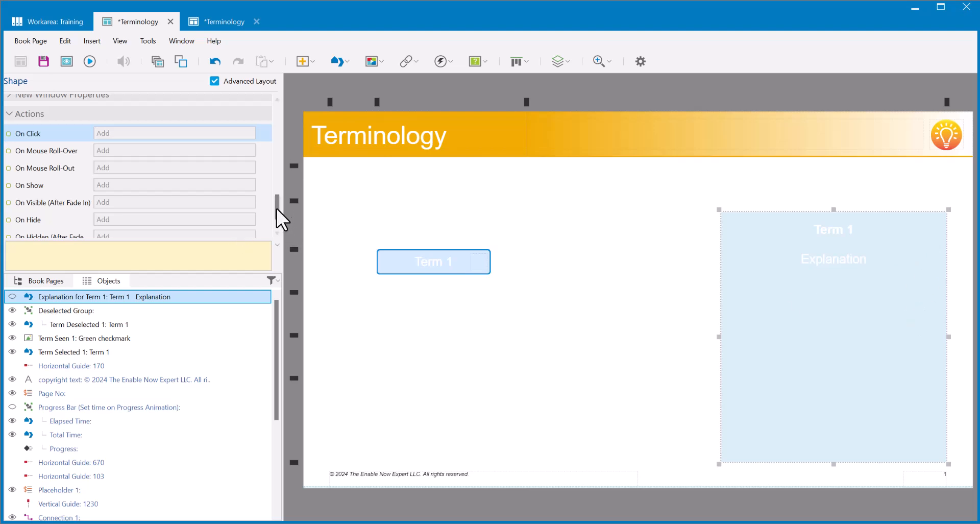
pyautogui.moveTo(278, 211); pyautogui.dragTo(280, 102)
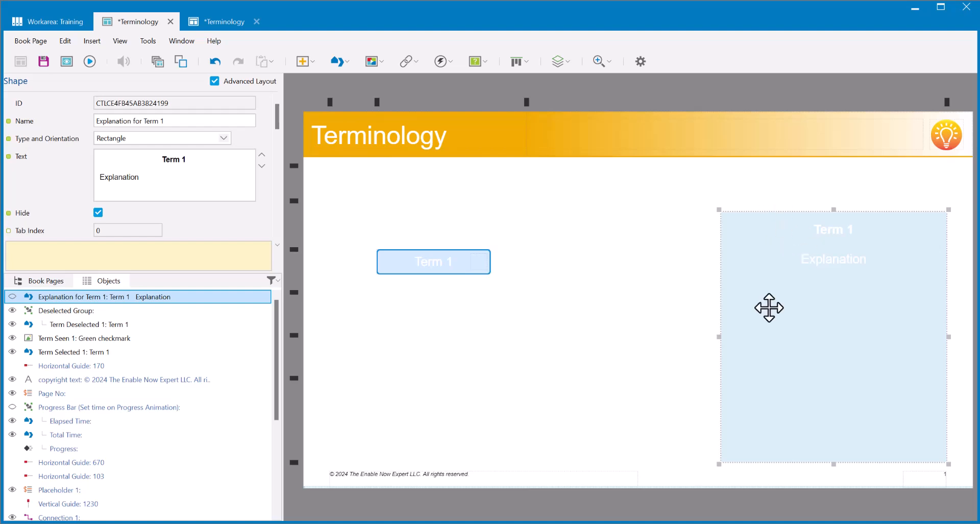
pyautogui.click(180, 62)
pyautogui.click(179, 63)
pyautogui.click(180, 62)
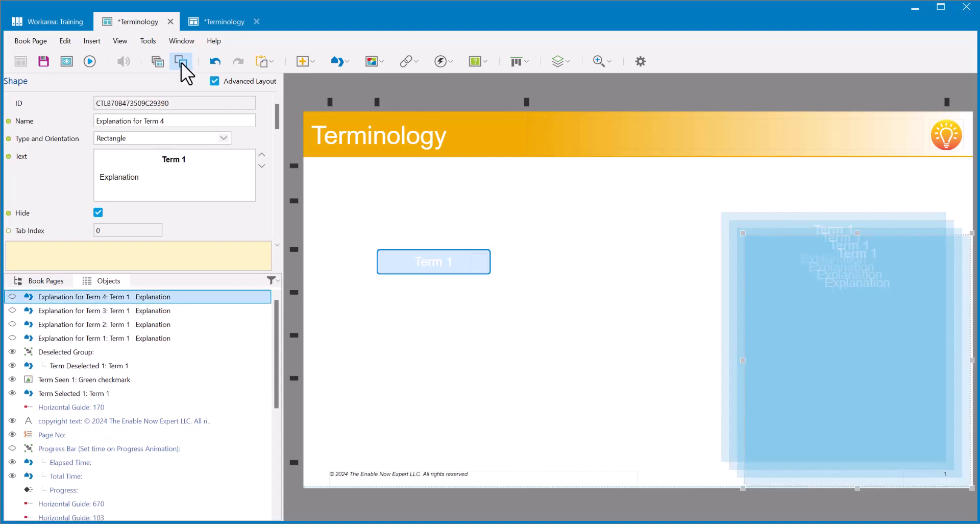
pyautogui.click(181, 63)
pyautogui.click(181, 62)
pyautogui.click(181, 62)
pyautogui.click(181, 62)
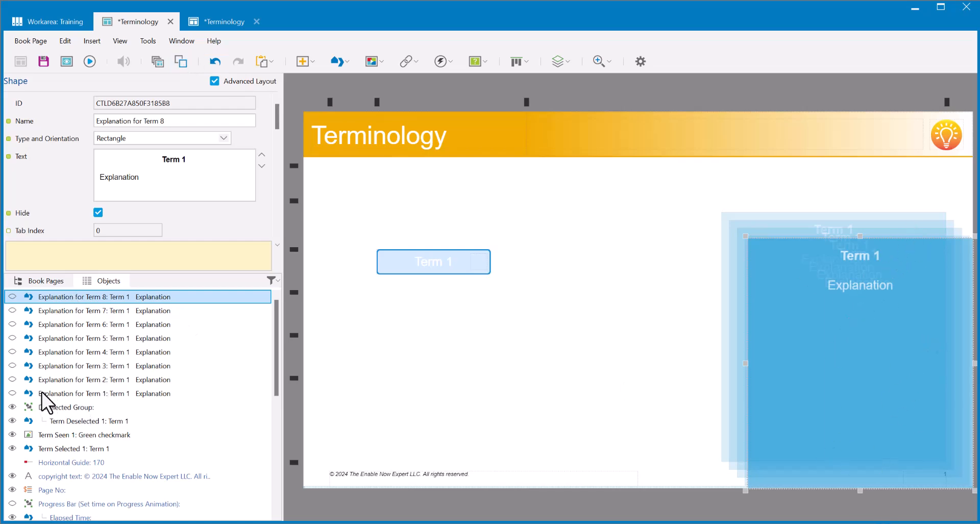
# - Change the heading text inside the Explanation for Term 2 rectangle to Term 2
pyautogui.keyDown('ctrl'); pyautogui.click(99, 394); pyautogui.keyUp('ctrl')
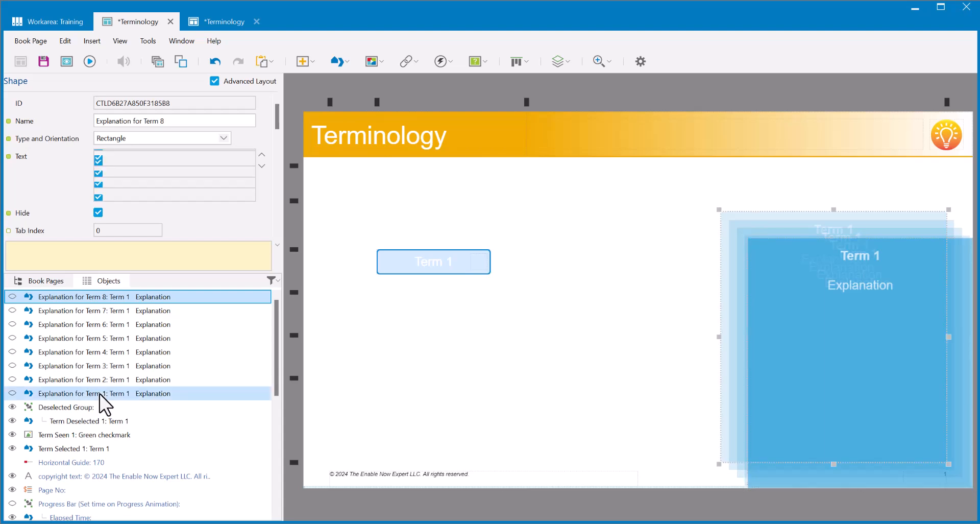
pyautogui.click(100, 394)
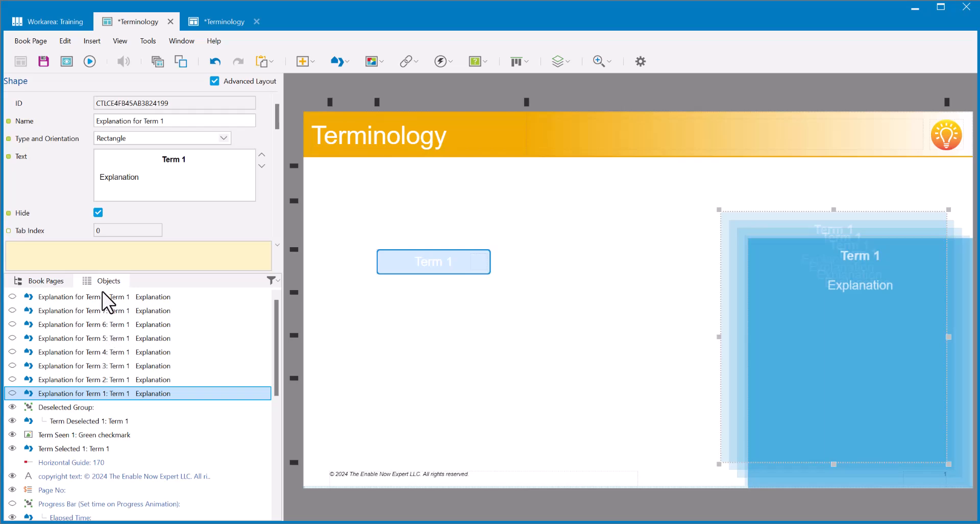
pyautogui.click(114, 297)
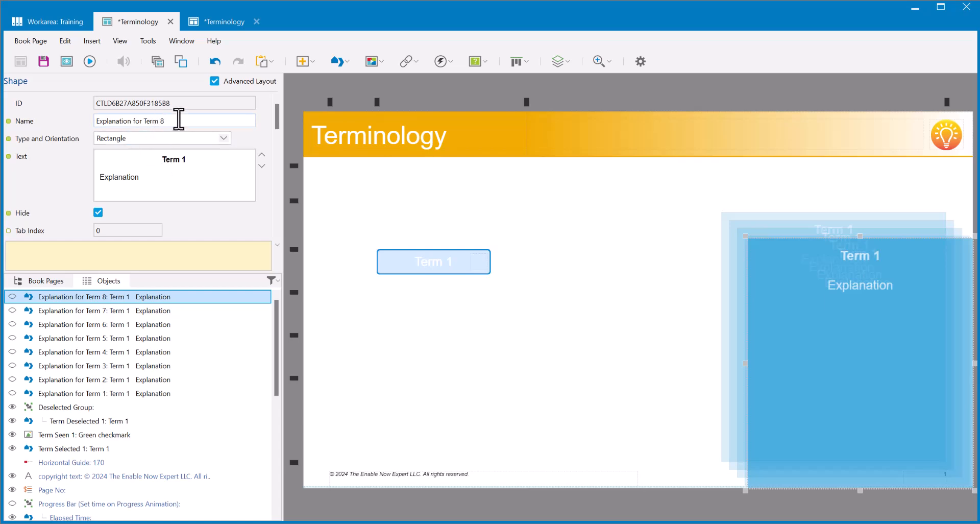
pyautogui.click(131, 394)
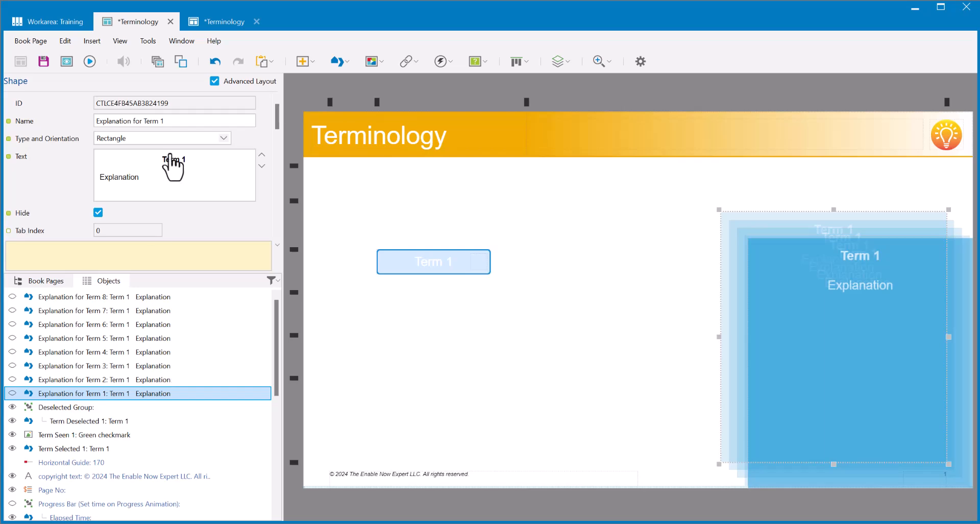
pyautogui.click(137, 379)
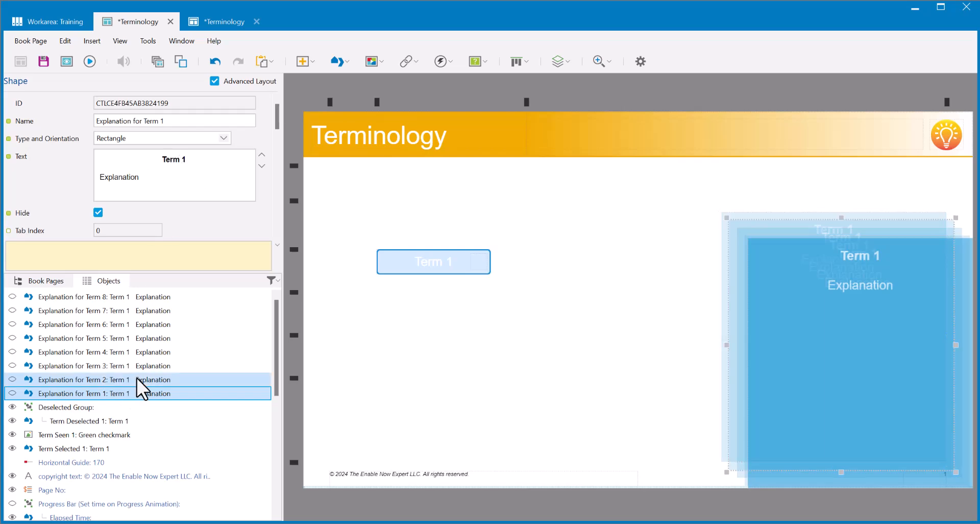
pyautogui.click(183, 167)
pyautogui.doubleClick(308, 158)
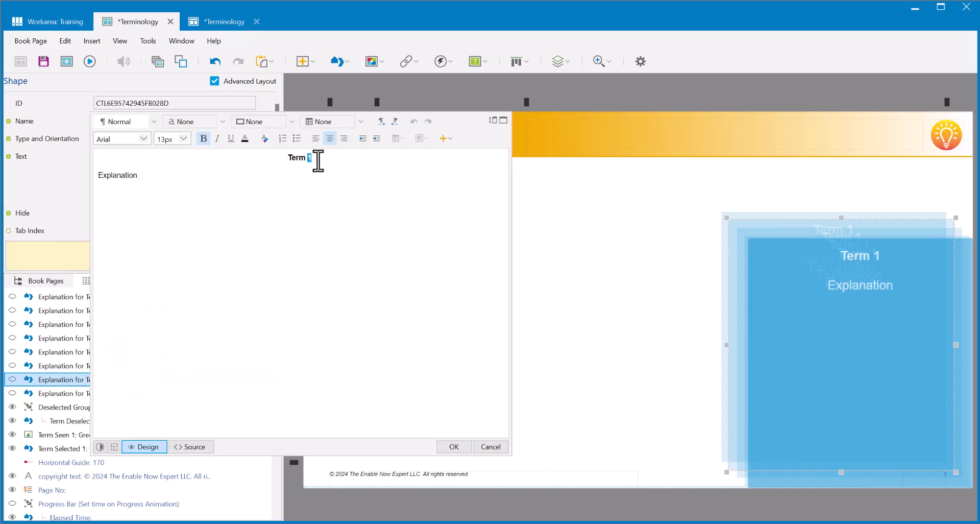
pyautogui.write('2')
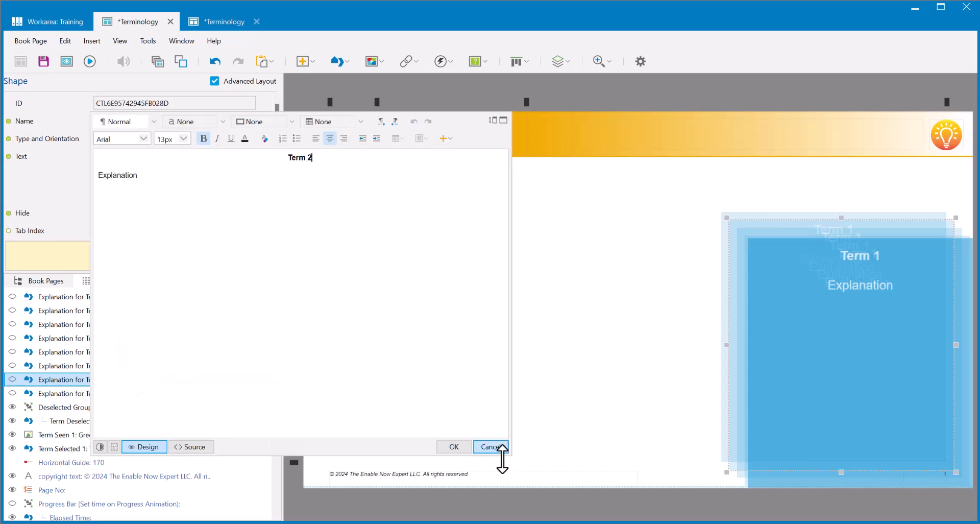
pyautogui.click(459, 449)
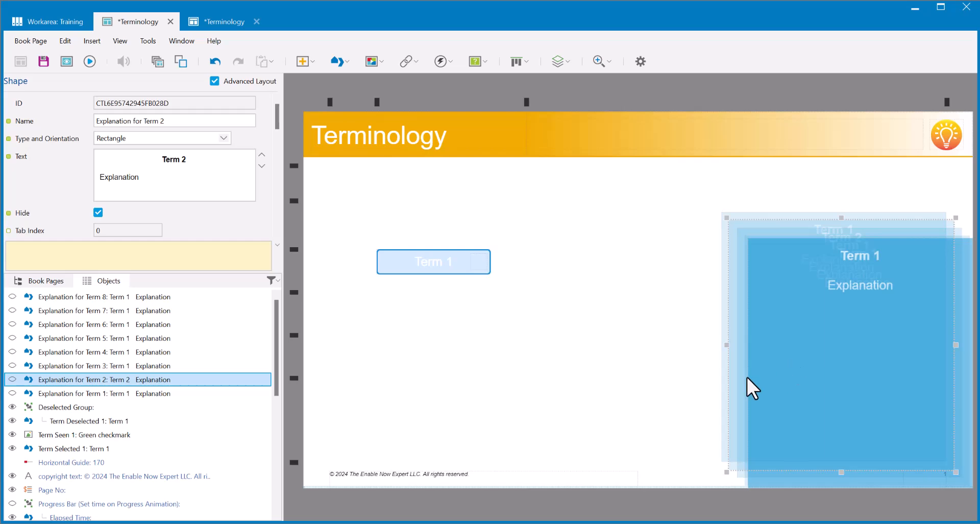
# - Stack all eight explanation rectangles exactly on the Explanation for Term 1 rectangle by aligning their left and top edges
pyautogui.click(722, 213)
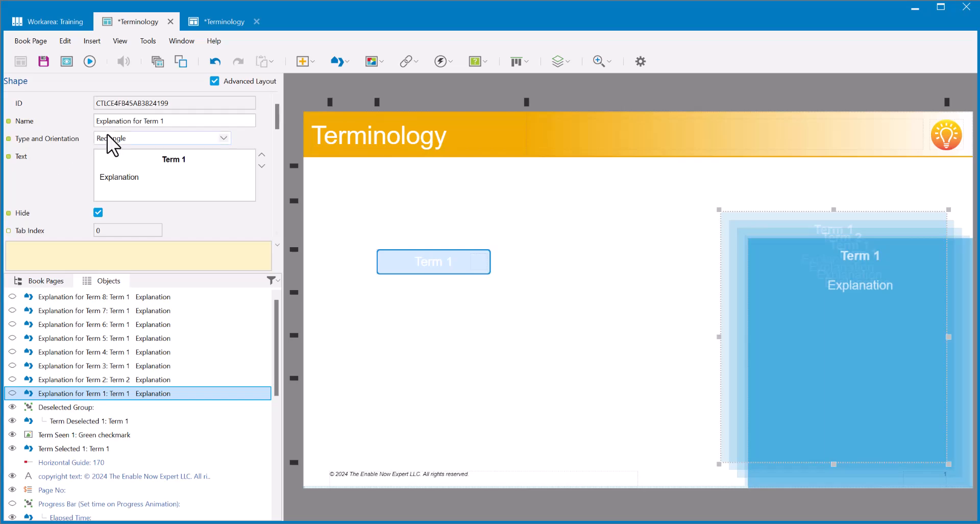
pyautogui.click(821, 167)
pyautogui.moveTo(842, 183); pyautogui.dragTo(846, 268)
pyautogui.moveTo(846, 364); pyautogui.dragTo(847, 409)
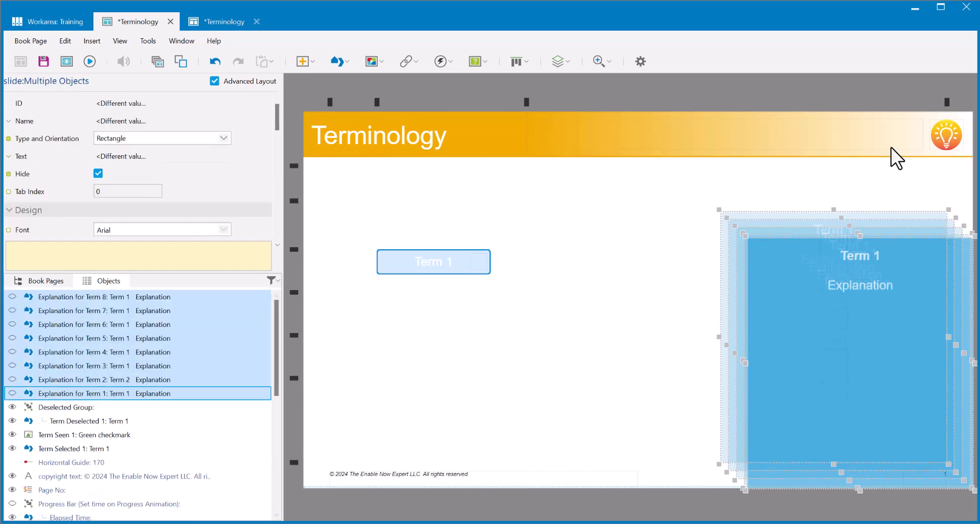
pyautogui.click(527, 60)
pyautogui.click(535, 81)
pyautogui.click(529, 62)
pyautogui.click(527, 96)
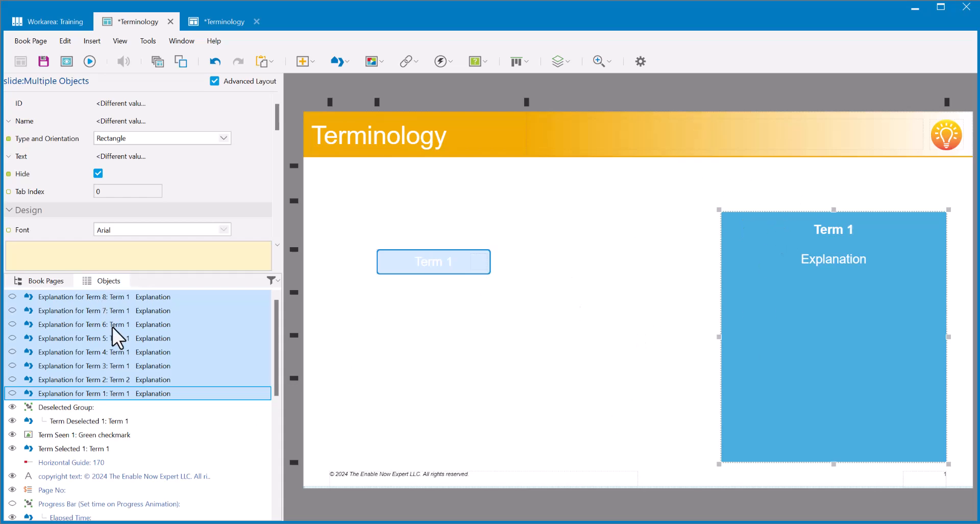
# - Insert an Object Visibility control on the page and name it Explanations
pyautogui.click(455, 297)
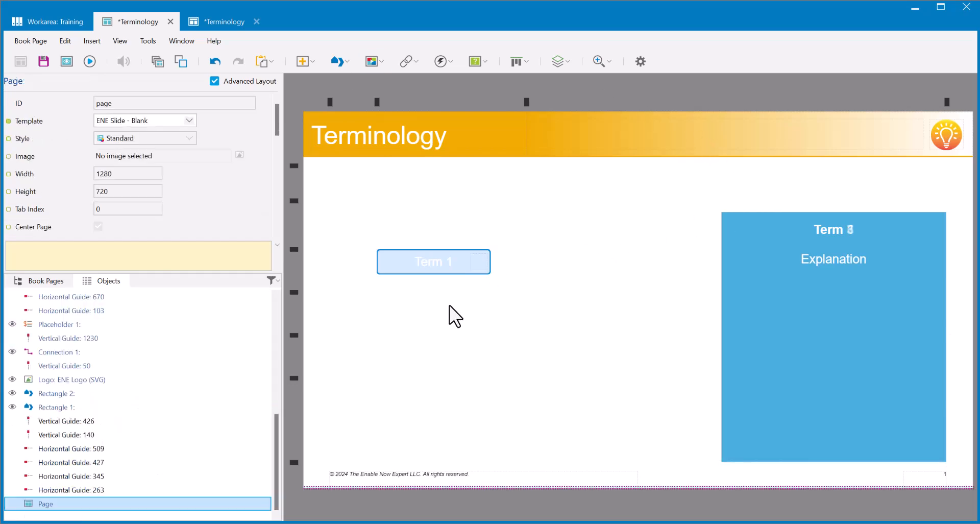
pyautogui.moveTo(277, 433); pyautogui.dragTo(274, 303)
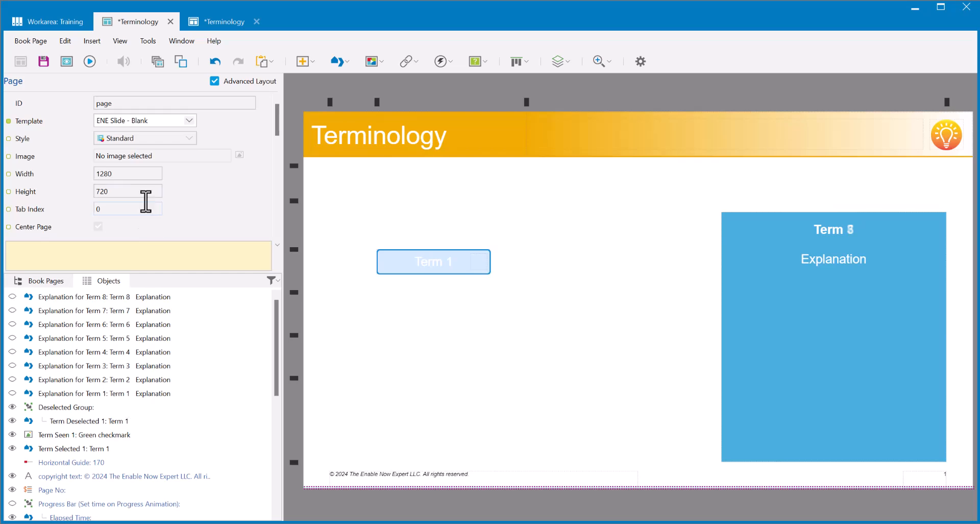
pyautogui.click(450, 62)
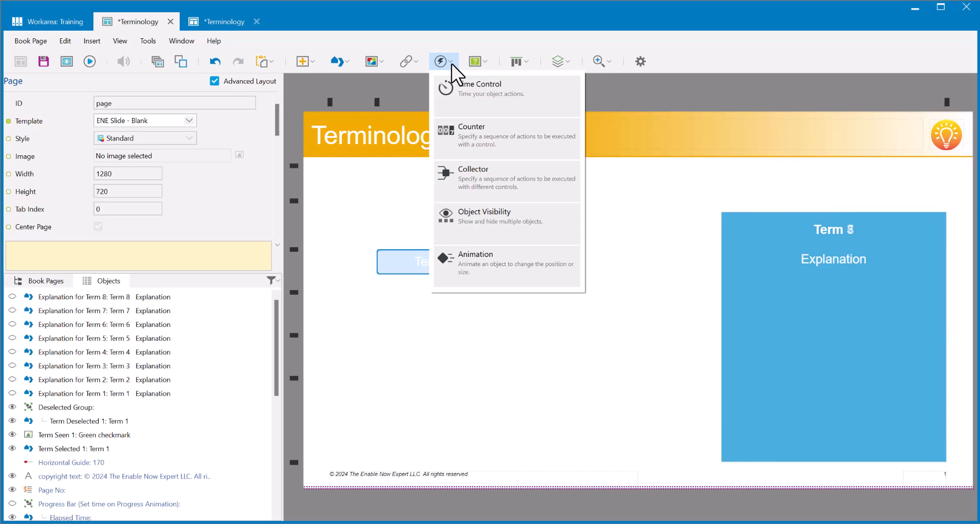
pyautogui.click(489, 222)
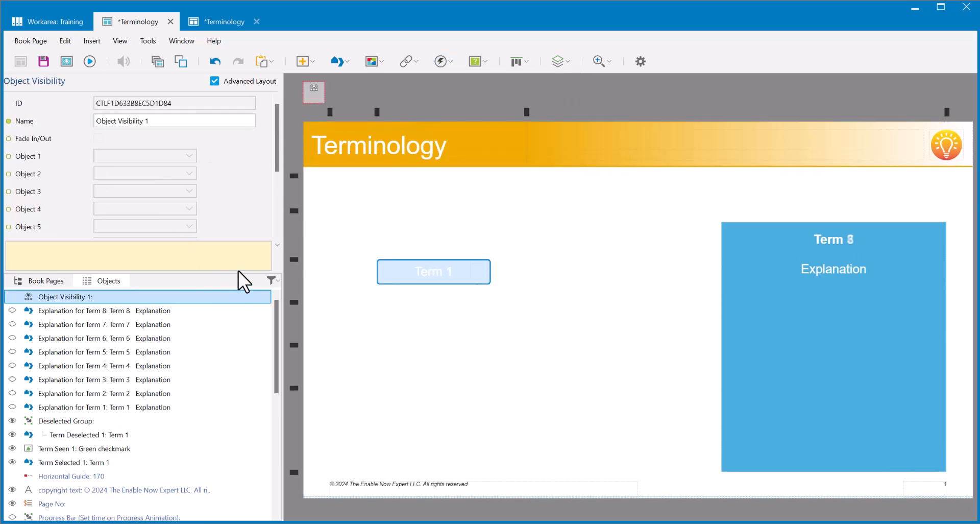
pyautogui.moveTo(238, 271); pyautogui.dragTo(236, 404)
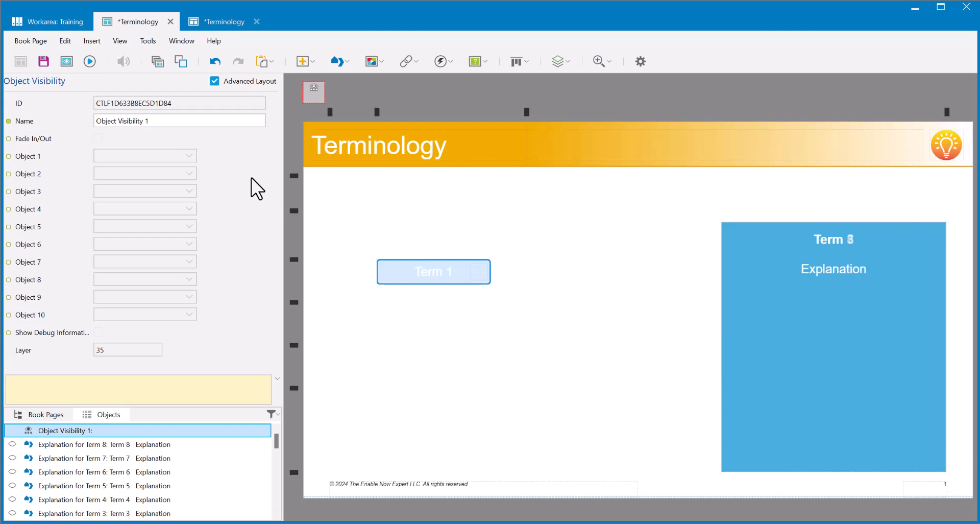
pyautogui.moveTo(150, 123); pyautogui.dragTo(54, 106)
pyautogui.write('Explanations')
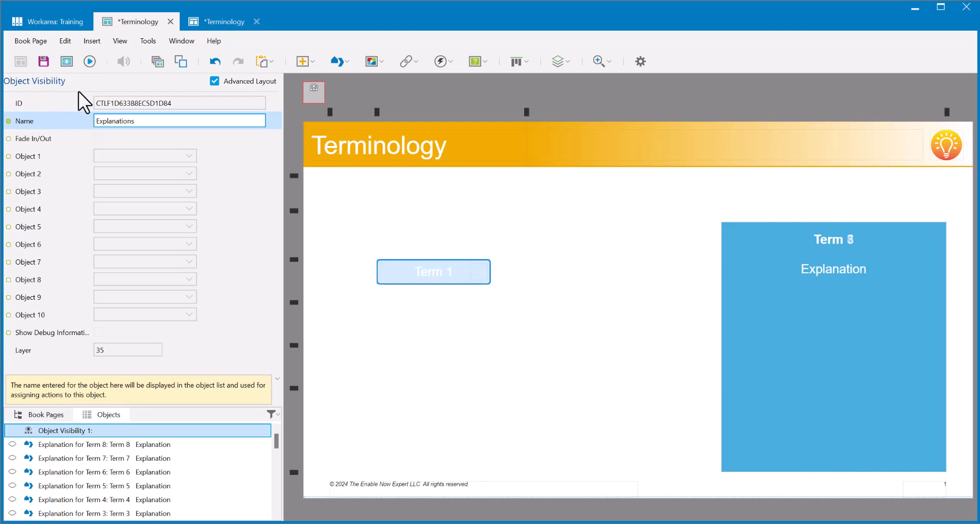
# - Enable the Object 1 through Object 8 parameters of the Explanations visibility control for editing
pyautogui.click(8, 157)
pyautogui.click(9, 156)
pyautogui.click(9, 174)
pyautogui.click(9, 192)
pyautogui.click(8, 209)
pyautogui.click(9, 227)
pyautogui.click(9, 244)
pyautogui.click(9, 262)
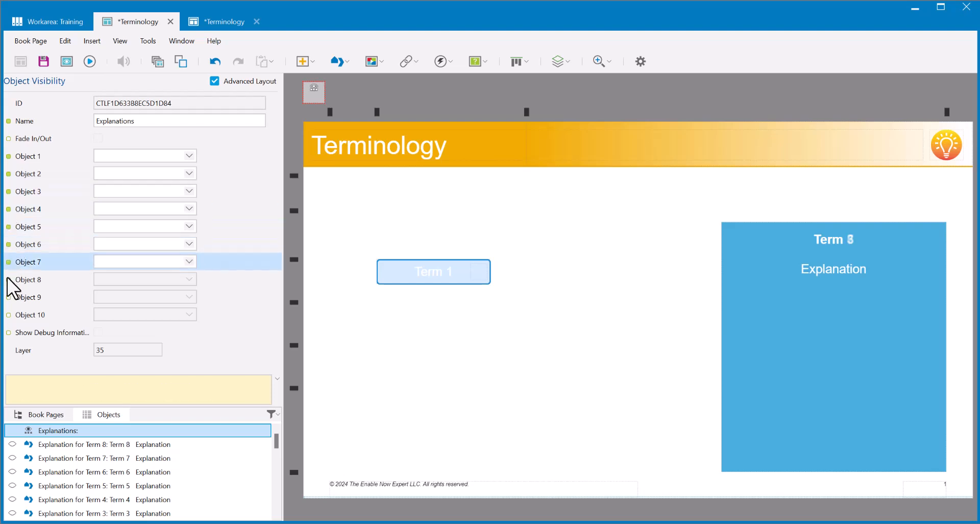
pyautogui.click(8, 279)
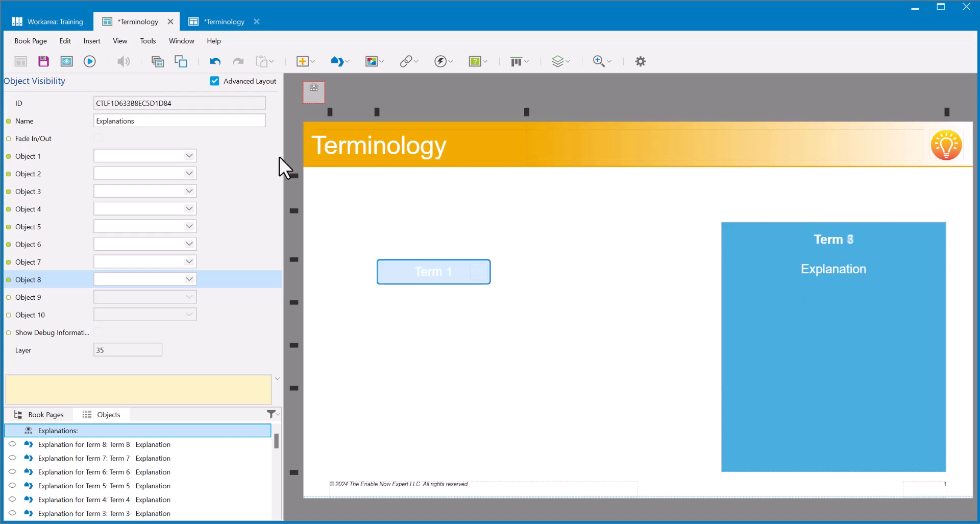
# - Assign Explanation for Term 1 through Term 4, in order, to Object 1 through Object 4 of the Explanations visibility control
pyautogui.click(189, 155)
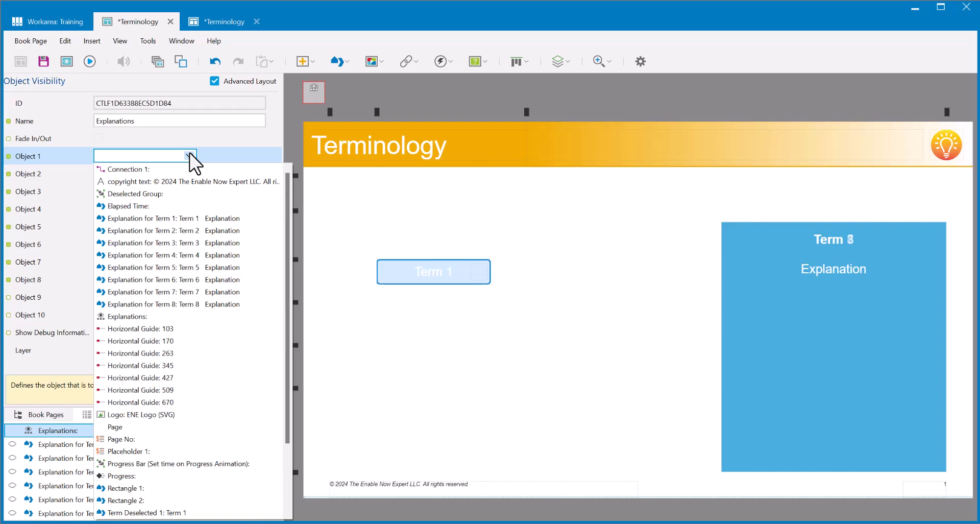
pyautogui.click(174, 219)
pyautogui.click(189, 174)
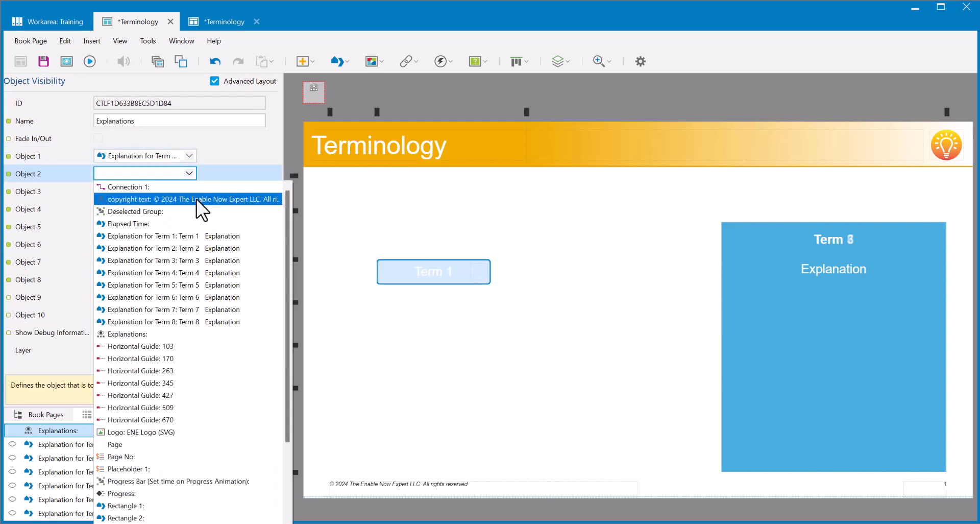
pyautogui.click(182, 248)
pyautogui.click(189, 192)
pyautogui.click(193, 279)
pyautogui.click(189, 209)
pyautogui.click(210, 307)
# - Assign Explanation for Term 5 through Term 8 to Object 5 through Object 8, and enable the Object 9 parameter for editing
pyautogui.click(189, 226)
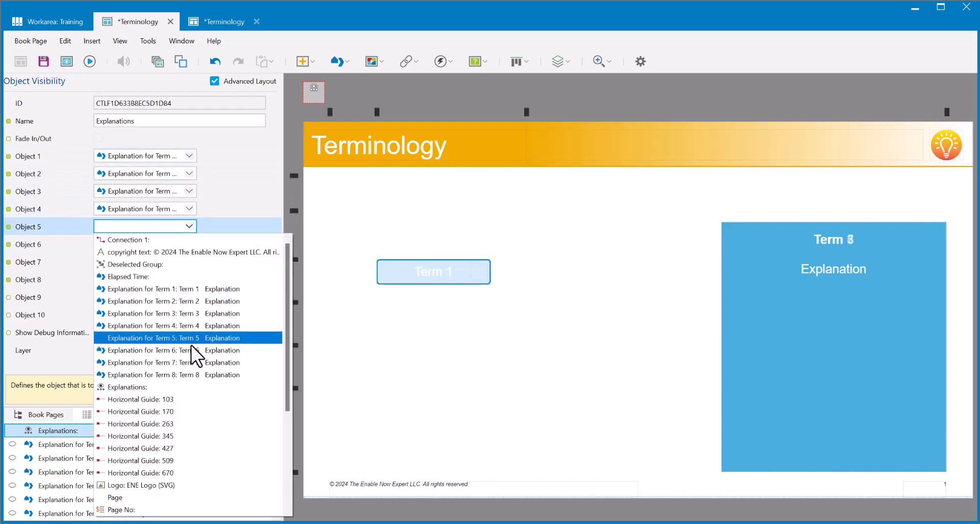
pyautogui.click(192, 337)
pyautogui.click(189, 244)
pyautogui.click(205, 367)
pyautogui.click(189, 262)
pyautogui.click(210, 398)
pyautogui.click(189, 279)
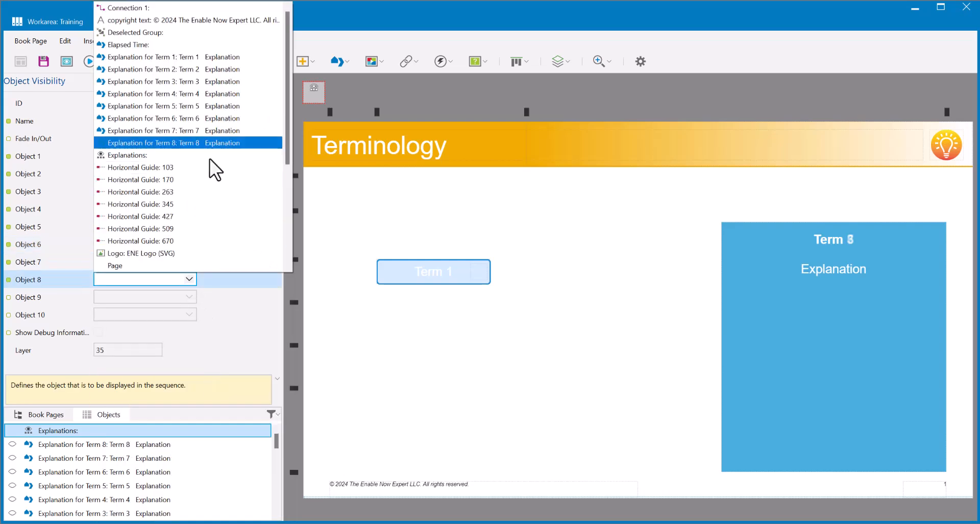
pyautogui.click(204, 143)
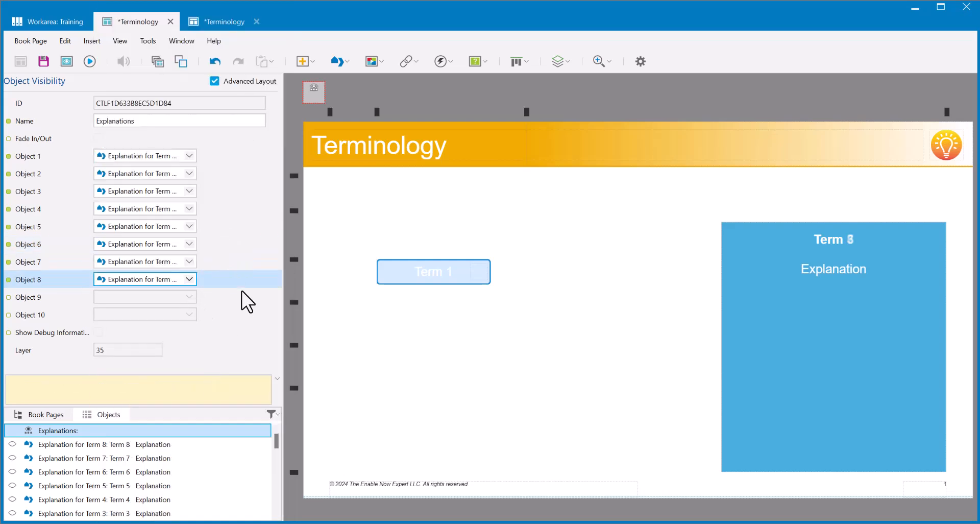
pyautogui.click(9, 297)
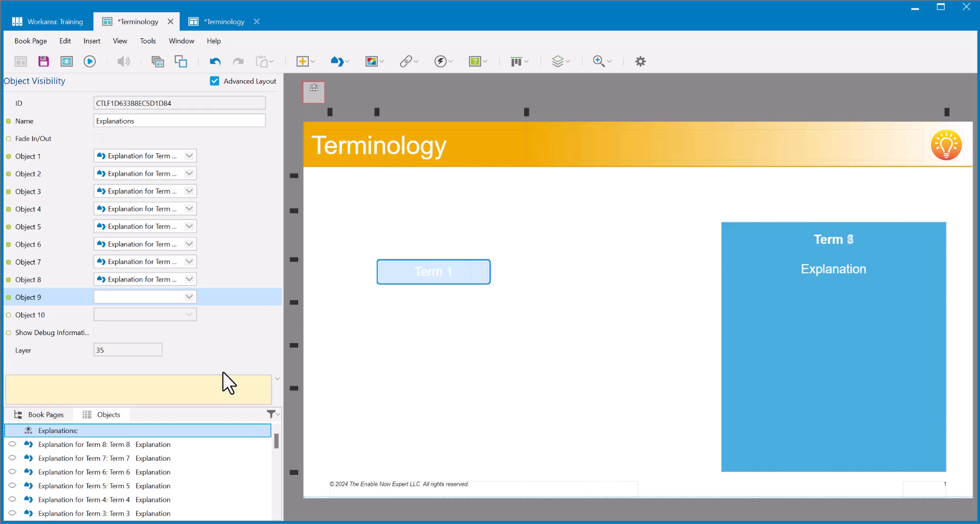
# - In the On Click actions of Term Deselected 1, set the Term Seen 1 action to Show
pyautogui.moveTo(237, 403); pyautogui.dragTo(237, 310)
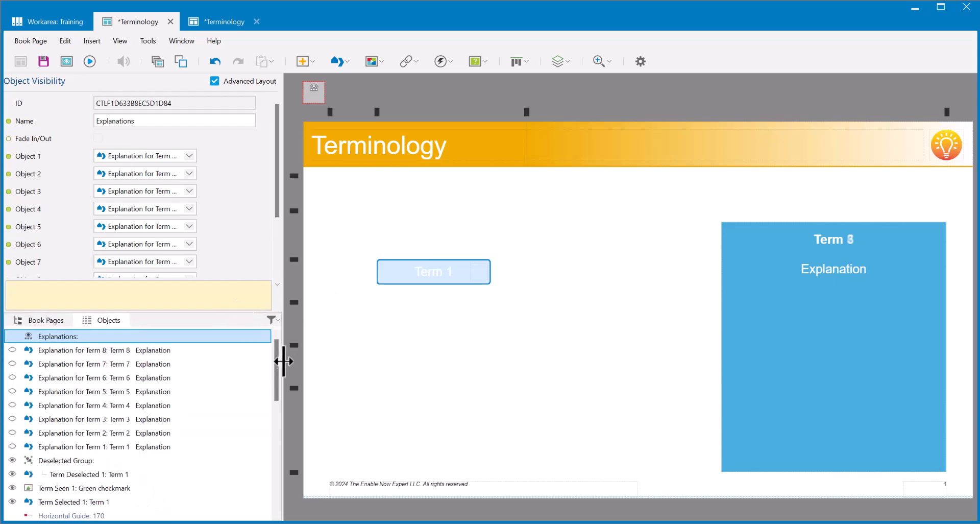
pyautogui.moveTo(277, 369); pyautogui.dragTo(279, 384)
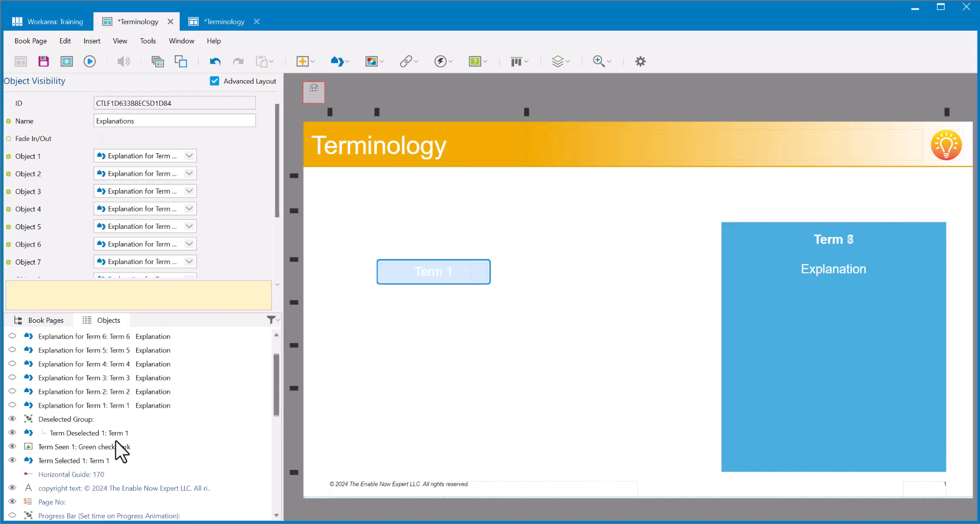
pyautogui.click(103, 433)
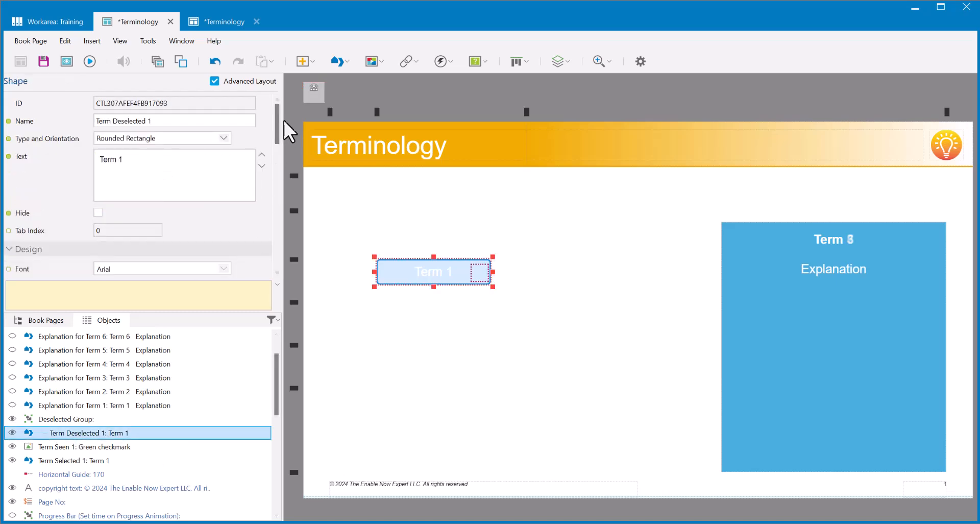
pyautogui.moveTo(277, 123); pyautogui.dragTo(284, 233)
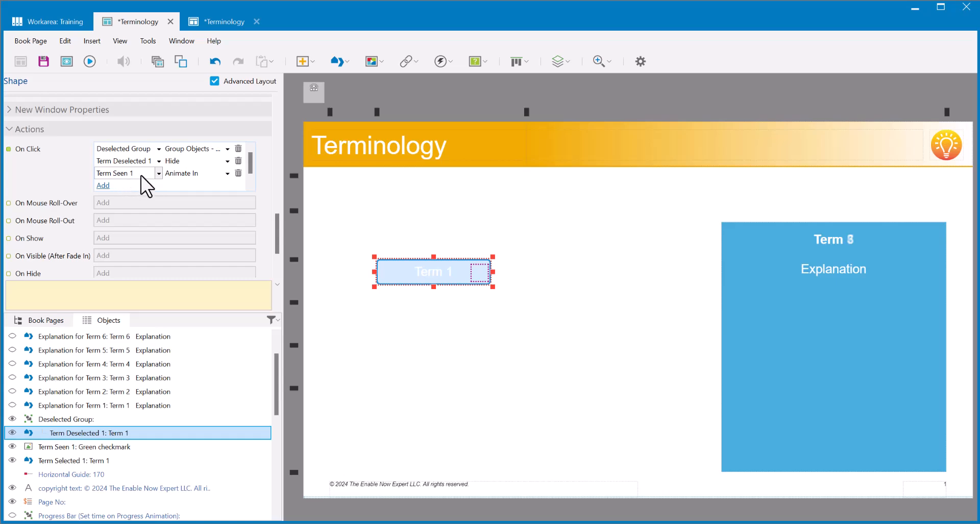
pyautogui.click(200, 173)
pyautogui.click(180, 235)
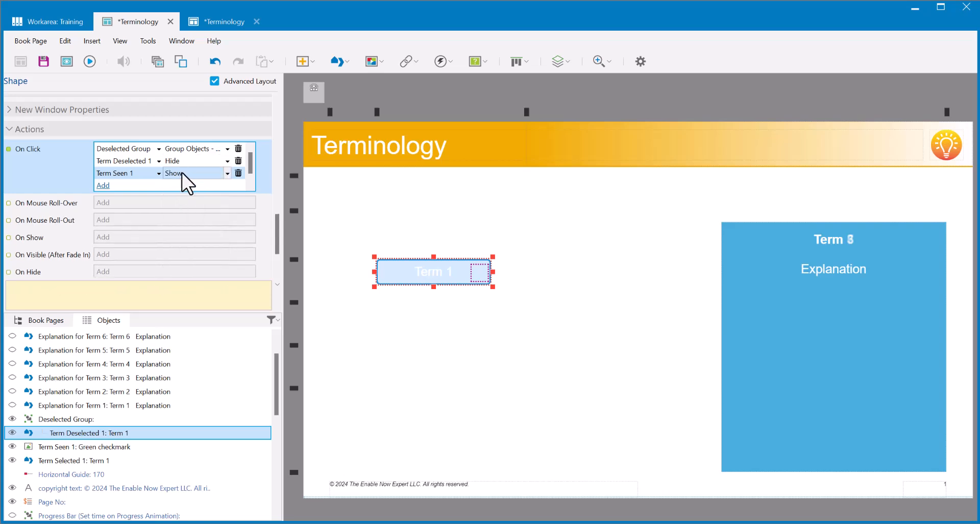
# - Add an On Click action to Term Deselected 1 that targets Explanations with Activate 01
pyautogui.click(103, 186)
pyautogui.click(119, 185)
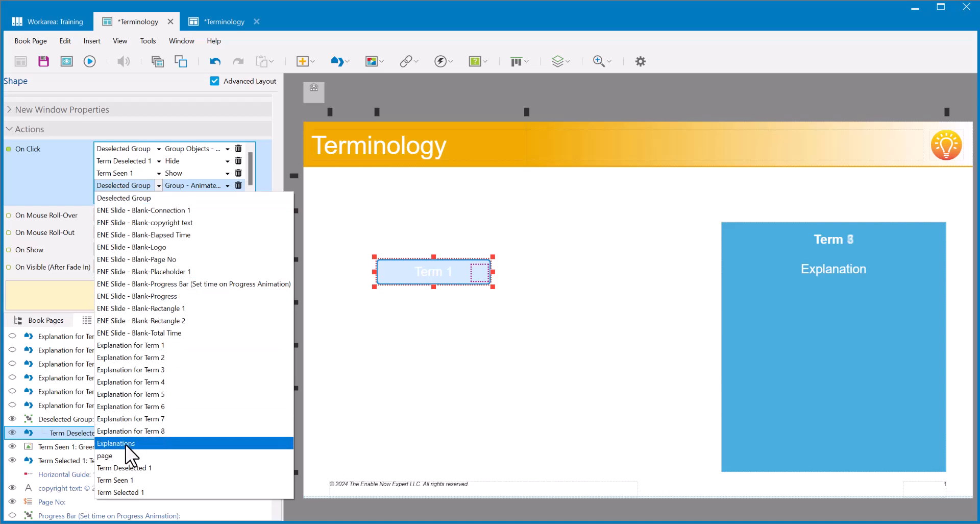
pyautogui.click(126, 443)
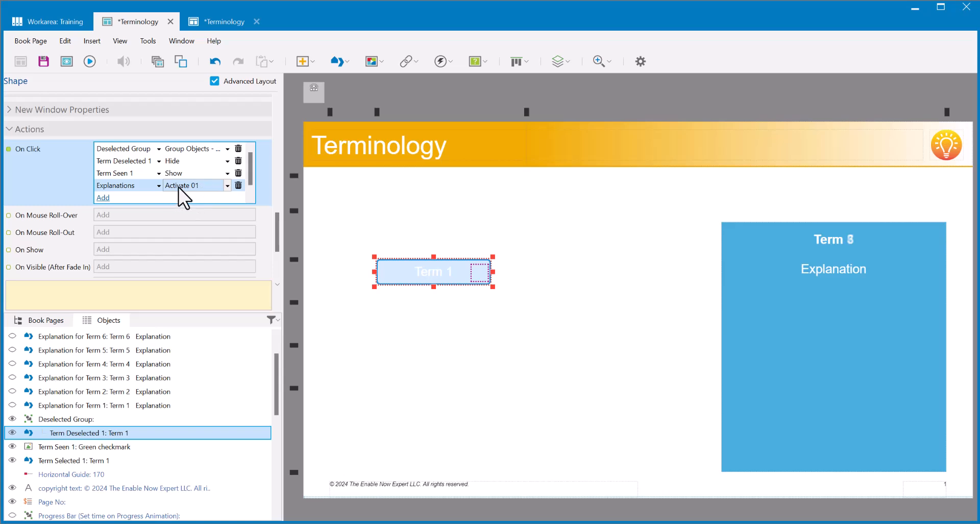
# - Check which explanation is assigned to Object 1 of the Explanations control, and review the On Click actions of Term Deselected 1
pyautogui.click(315, 90)
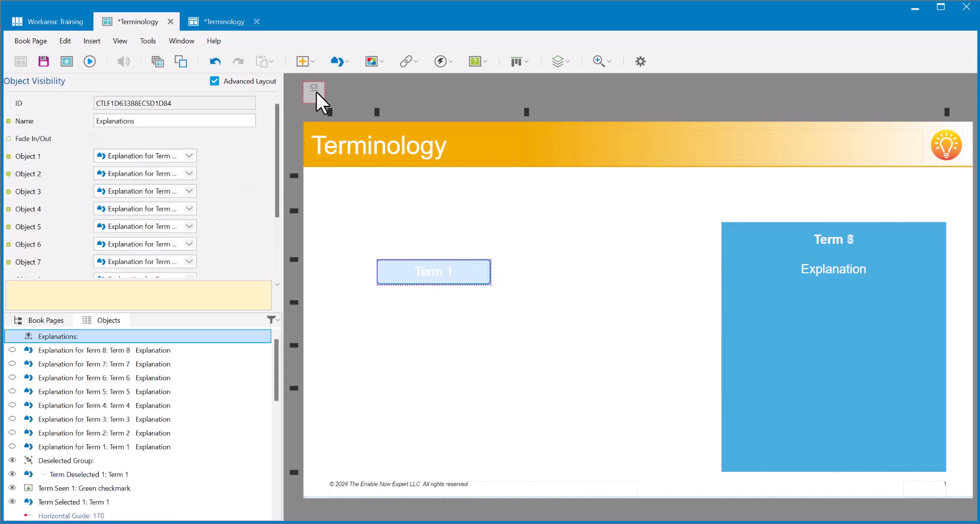
pyautogui.click(32, 157)
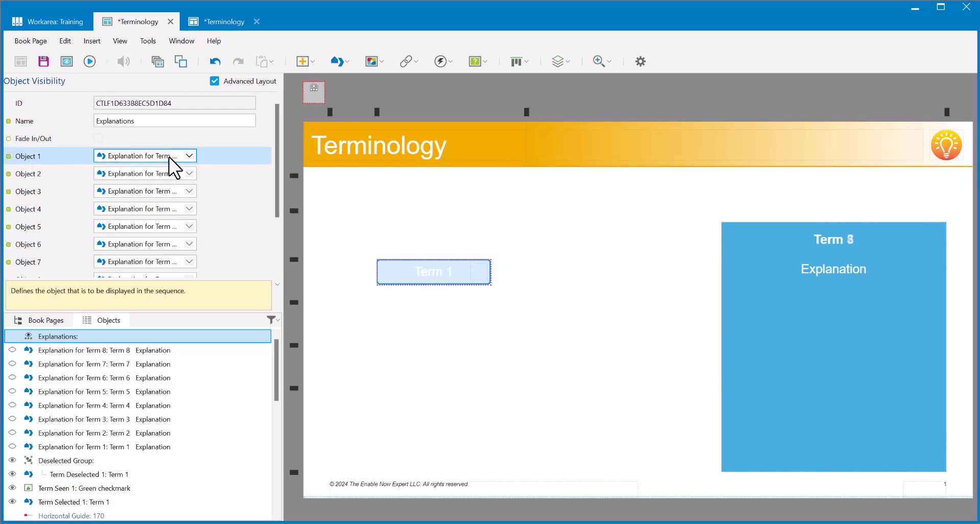
pyautogui.click(162, 156)
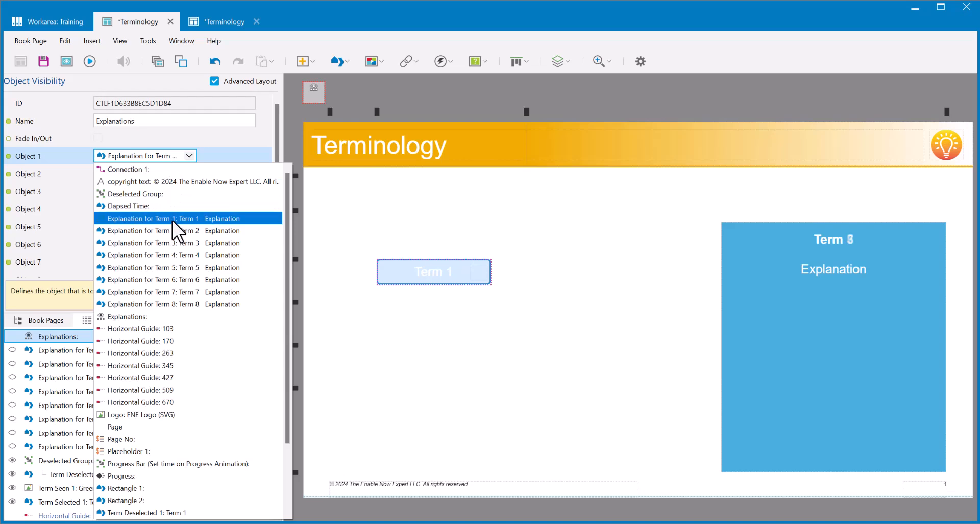
pyautogui.click(189, 157)
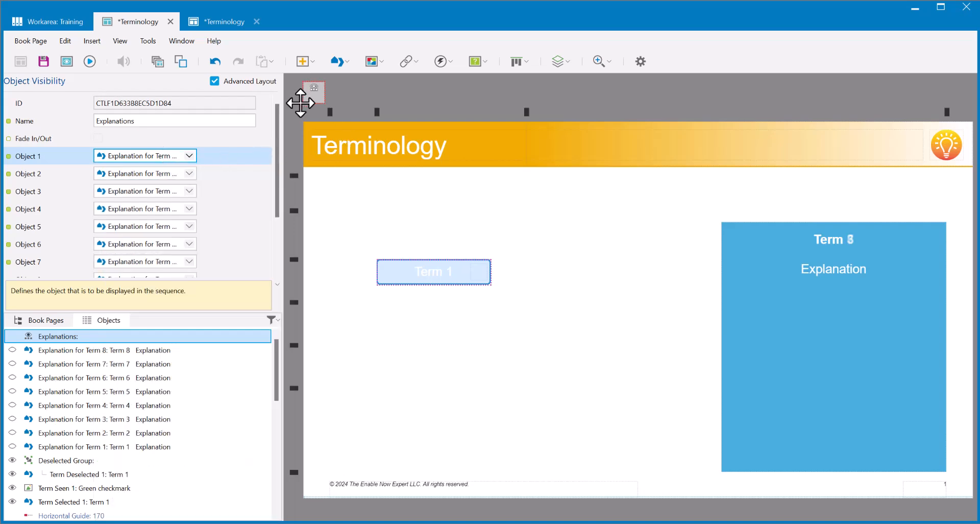
pyautogui.click(431, 275)
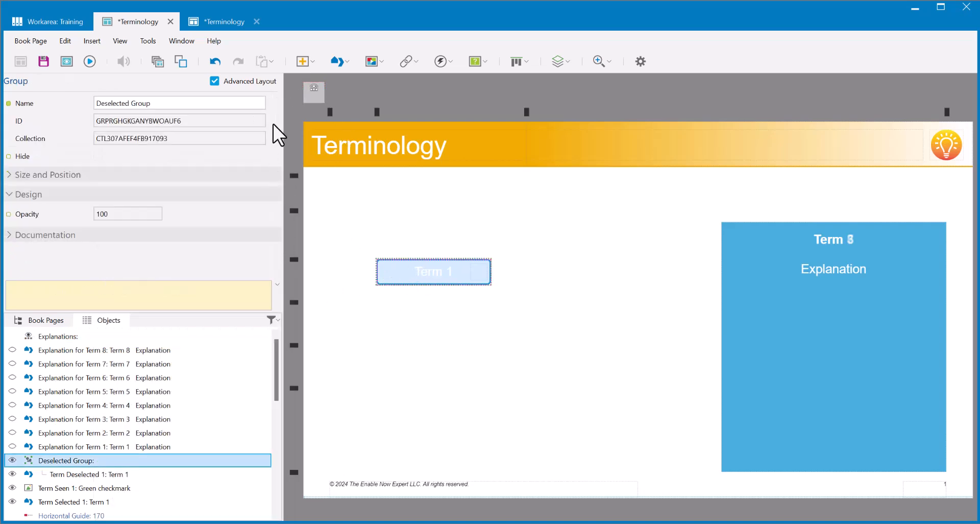
pyautogui.click(427, 271)
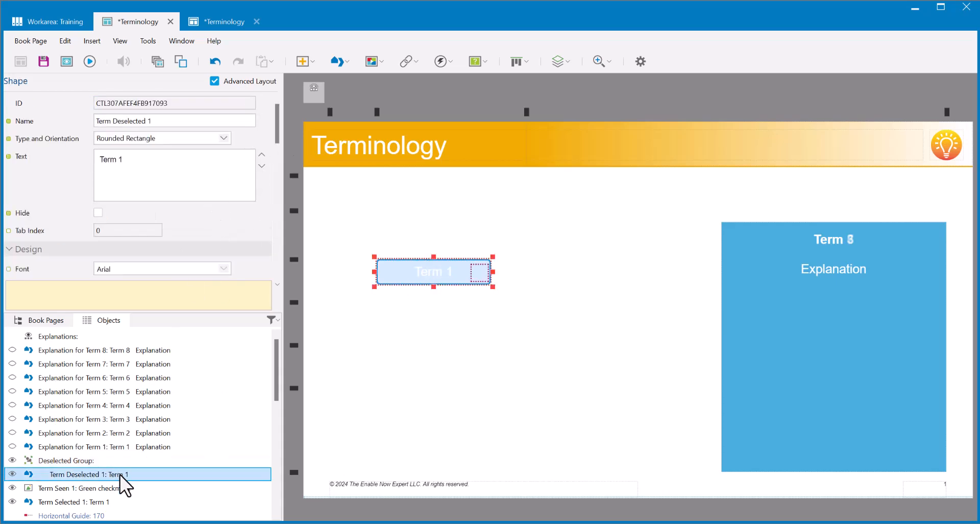
pyautogui.moveTo(277, 126); pyautogui.dragTo(284, 246)
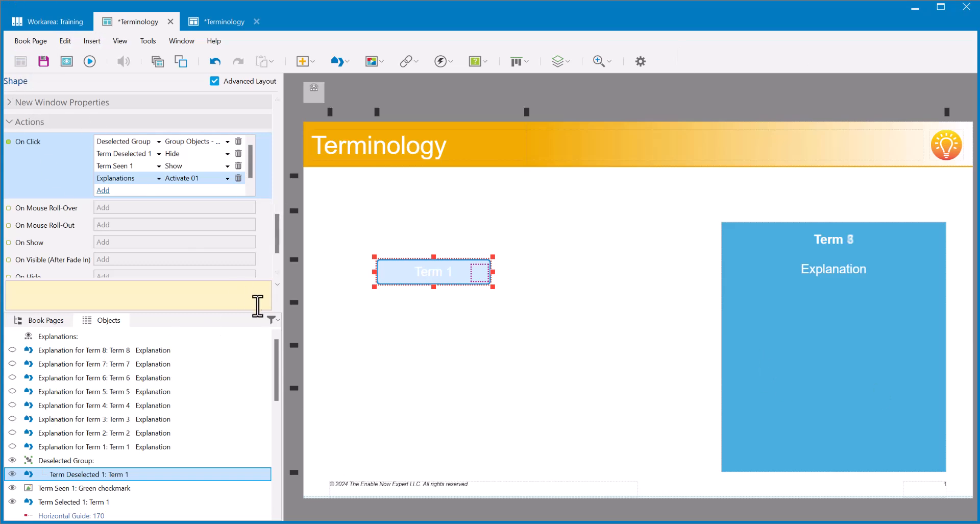
# - Duplicate Term Deselected 1, Term Seen 1 and Term Selected 1 together, leaving out the Deselected Group
pyautogui.moveTo(351, 240); pyautogui.dragTo(627, 357)
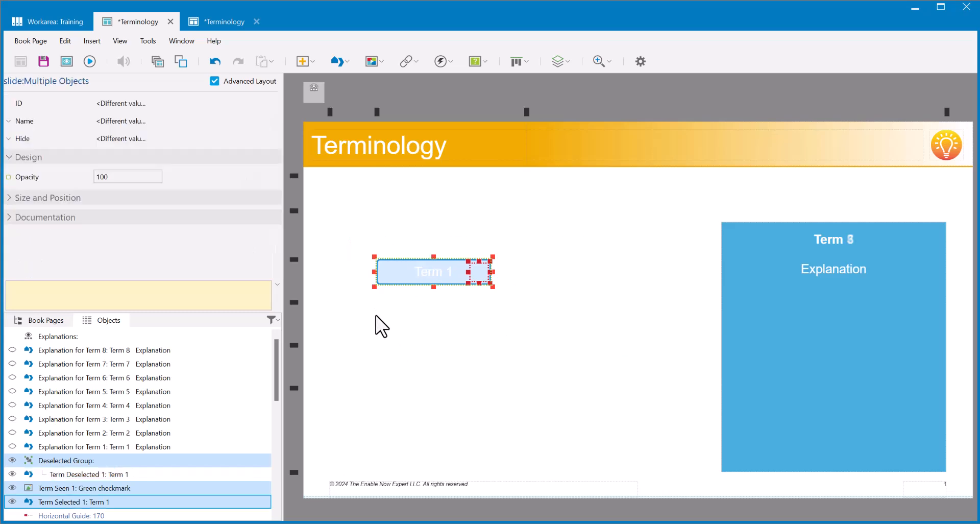
pyautogui.moveTo(275, 349); pyautogui.dragTo(278, 372)
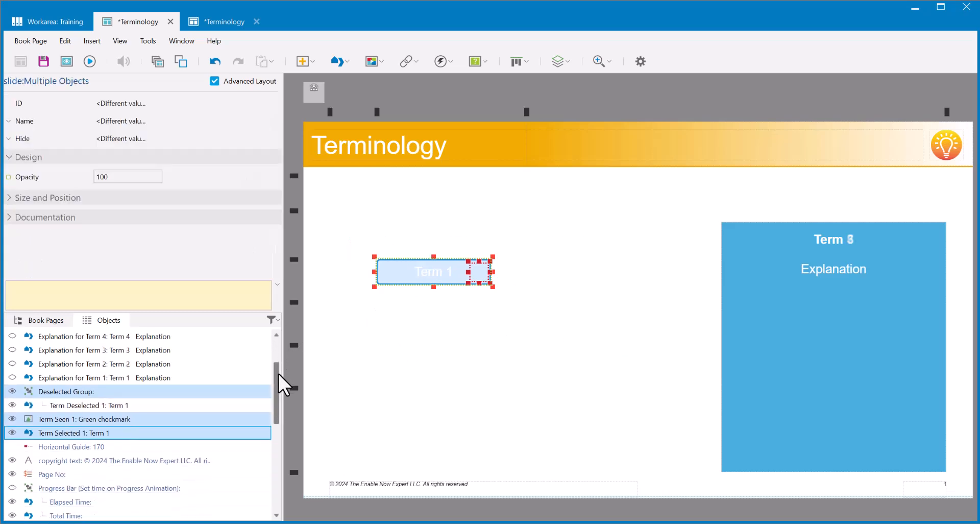
pyautogui.click(102, 405)
pyautogui.click(61, 432)
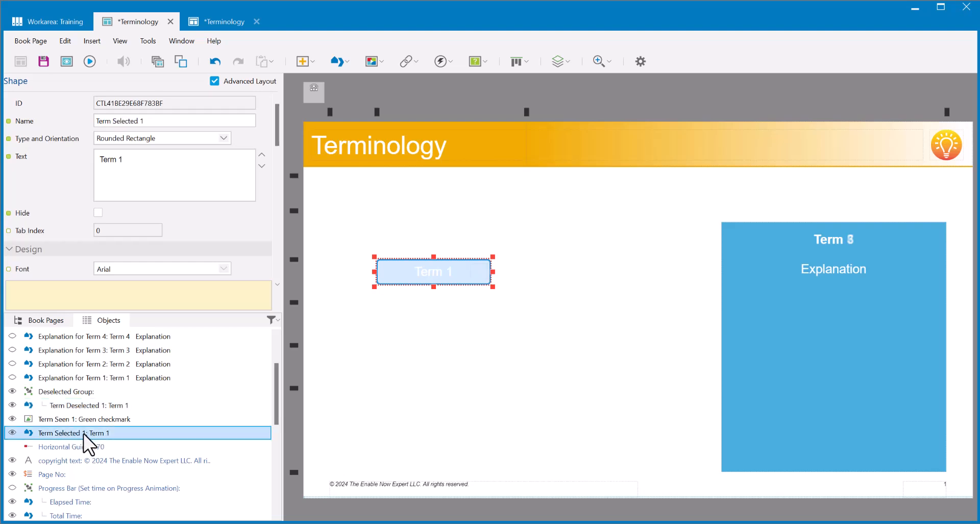
pyautogui.keyDown('ctrl'); pyautogui.click(134, 404); pyautogui.keyUp('ctrl')
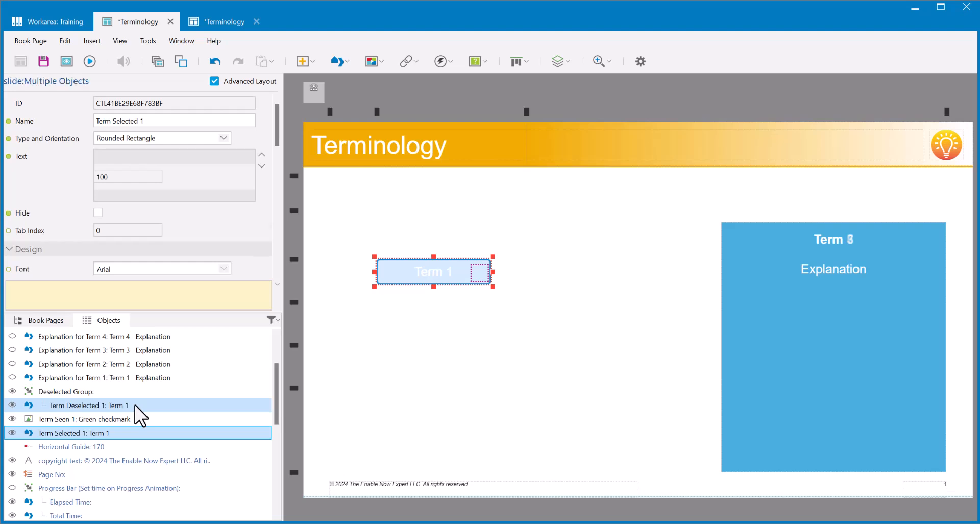
pyautogui.keyDown('ctrl'); pyautogui.click(86, 420); pyautogui.keyUp('ctrl')
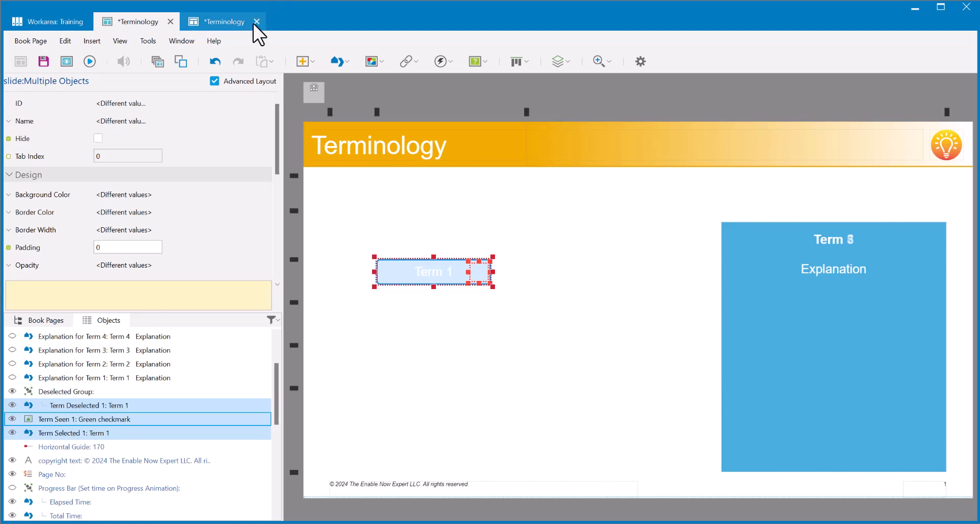
pyautogui.click(181, 64)
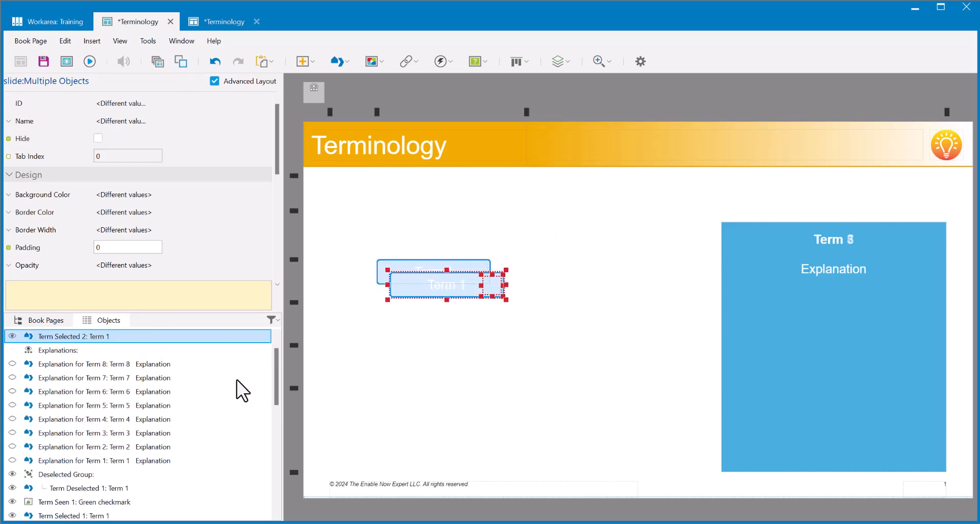
# - Move the duplicated term objects directly below the Term 1 bubble, aligned with its left edge and the next horizontal guide
pyautogui.scroll(1, 275, 357)
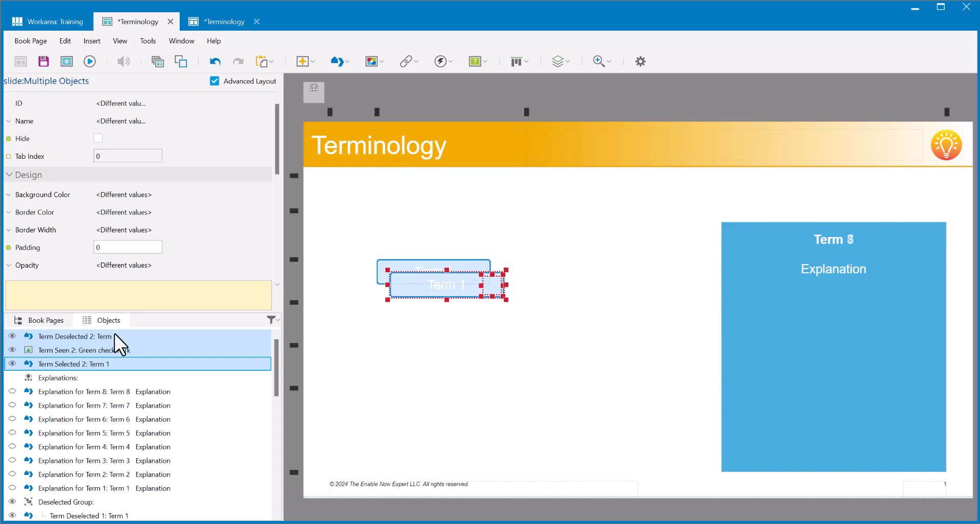
pyautogui.moveTo(460, 280); pyautogui.dragTo(449, 311)
pyautogui.click(351, 362)
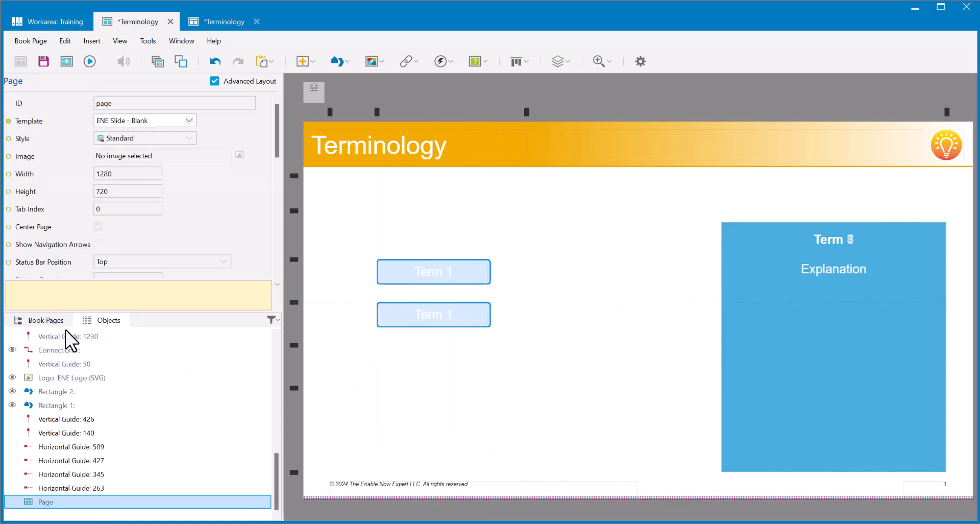
# - Change the text of the Term Selected 2 shape to Term 2
pyautogui.moveTo(277, 466); pyautogui.dragTo(270, 341)
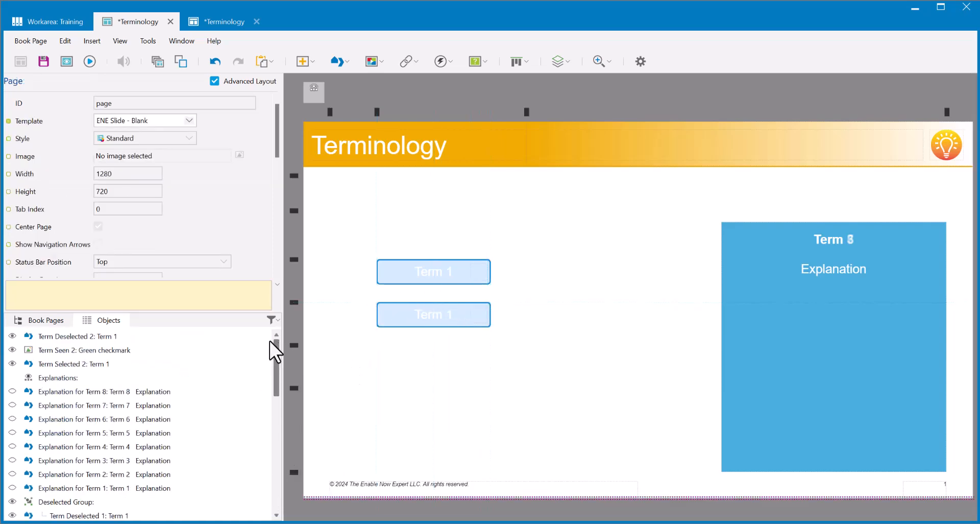
pyautogui.click(65, 365)
pyautogui.click(121, 159)
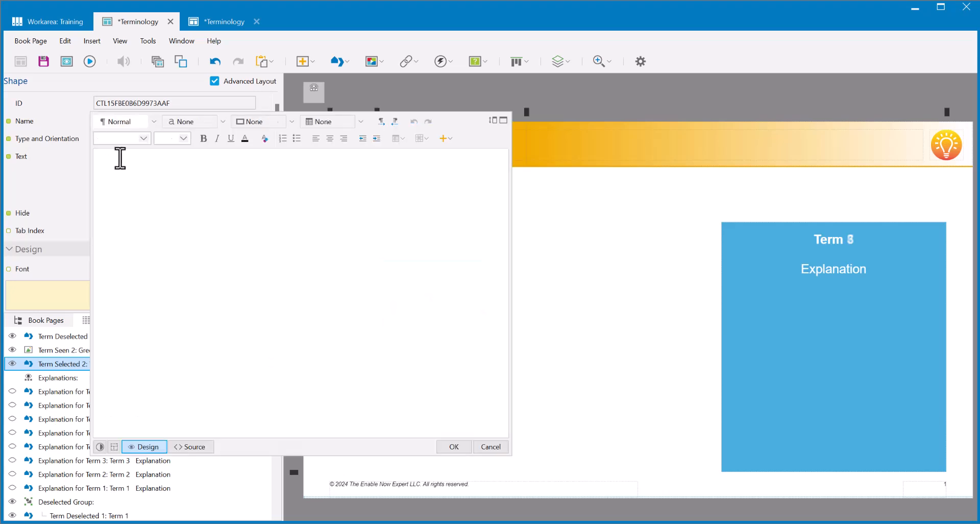
pyautogui.press('BackSpace')
pyautogui.write('2')
pyautogui.click(454, 446)
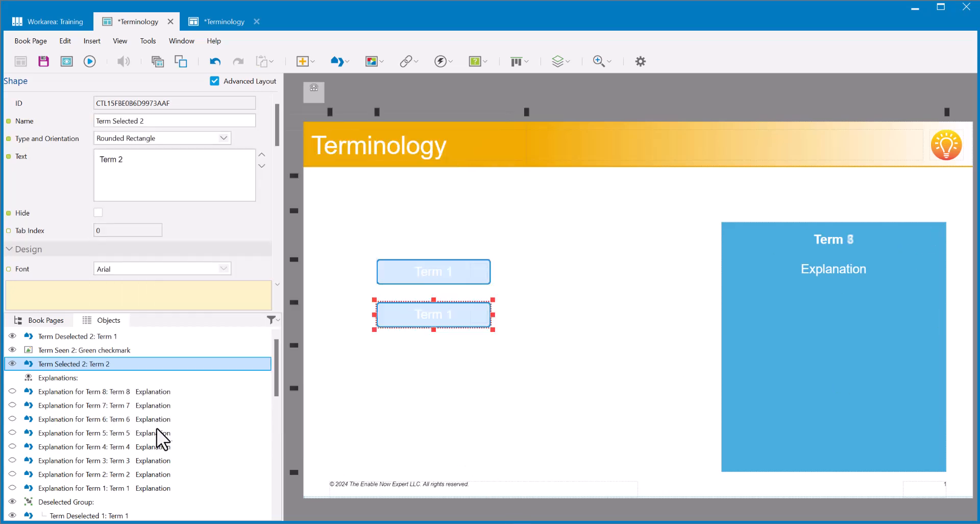
# - Change the text of the Term Deselected 2 shape to Term 2
pyautogui.click(90, 336)
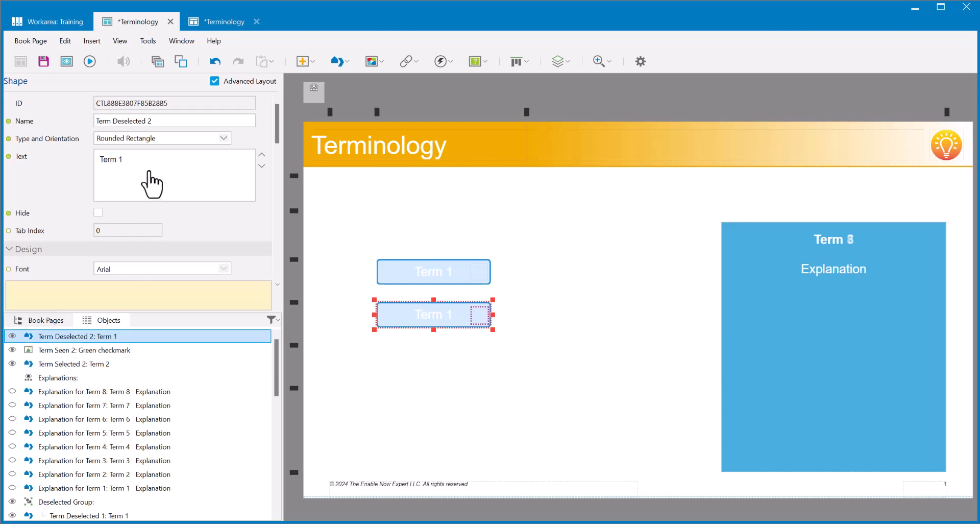
pyautogui.click(114, 164)
pyautogui.press('BackSpace')
pyautogui.write('2')
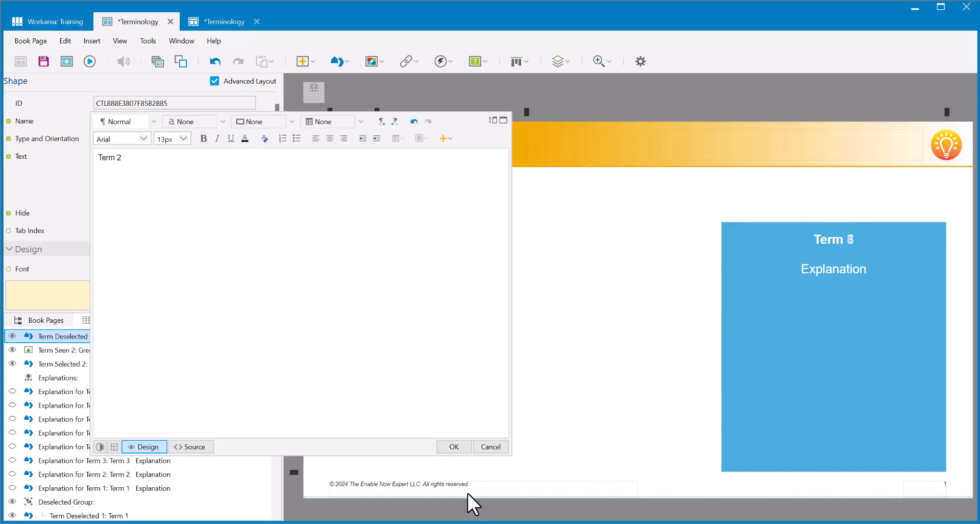
pyautogui.click(454, 446)
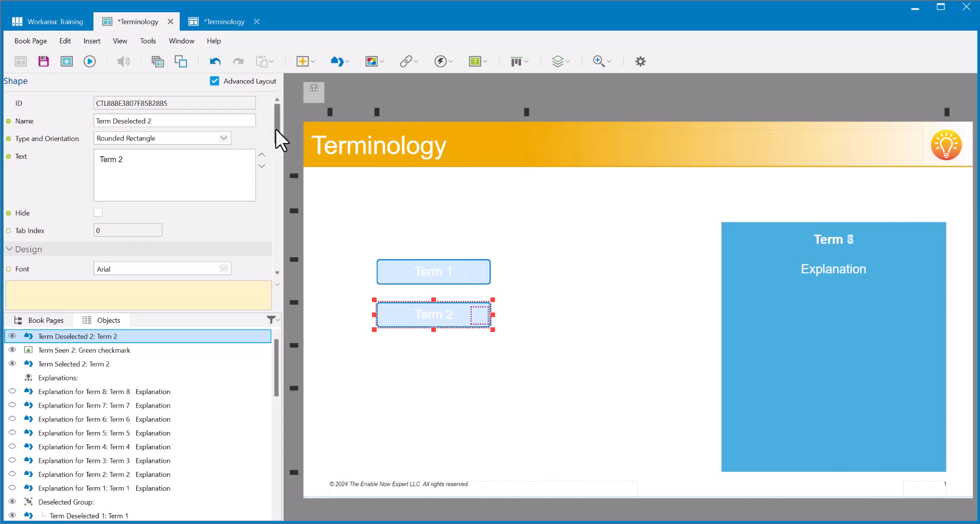
# - Set the Explanations action in Term Deselected 2's On Click list to Activate 02
pyautogui.moveTo(275, 123); pyautogui.dragTo(290, 232)
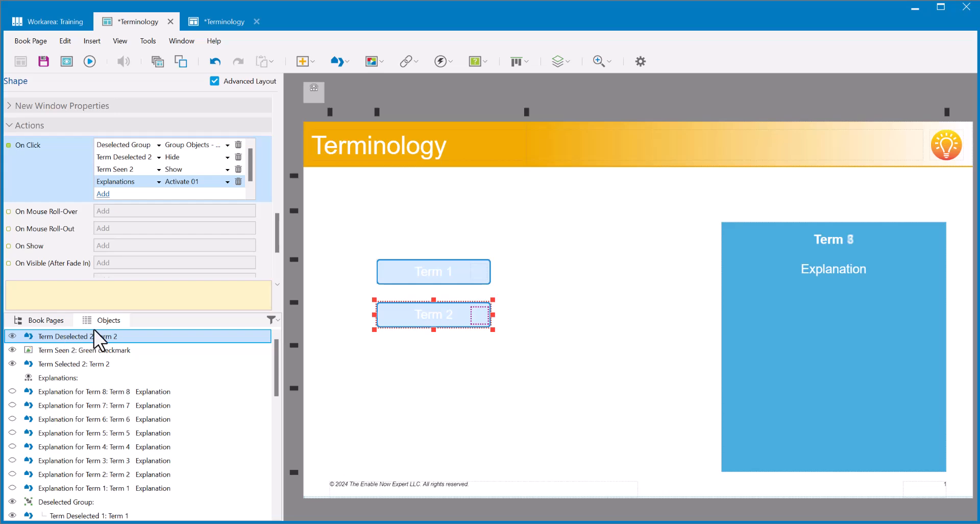
pyautogui.click(190, 181)
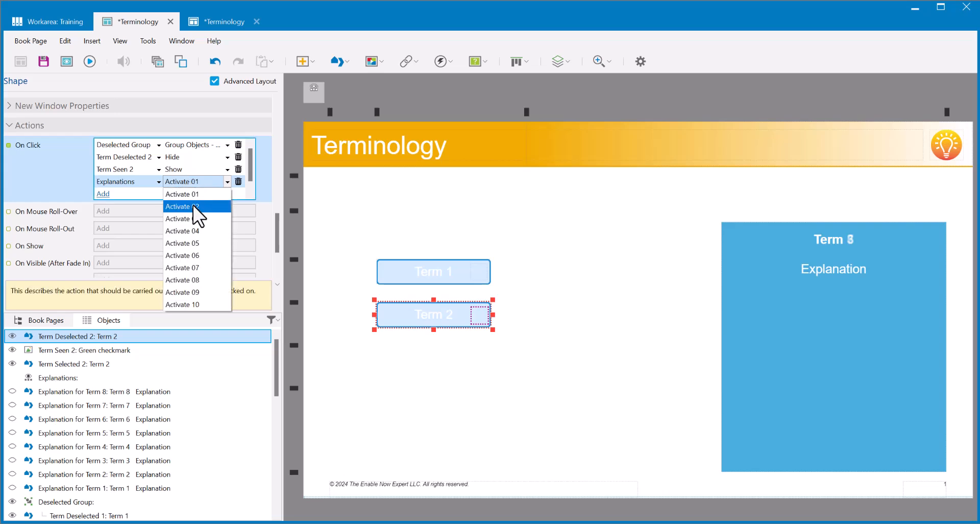
pyautogui.click(194, 206)
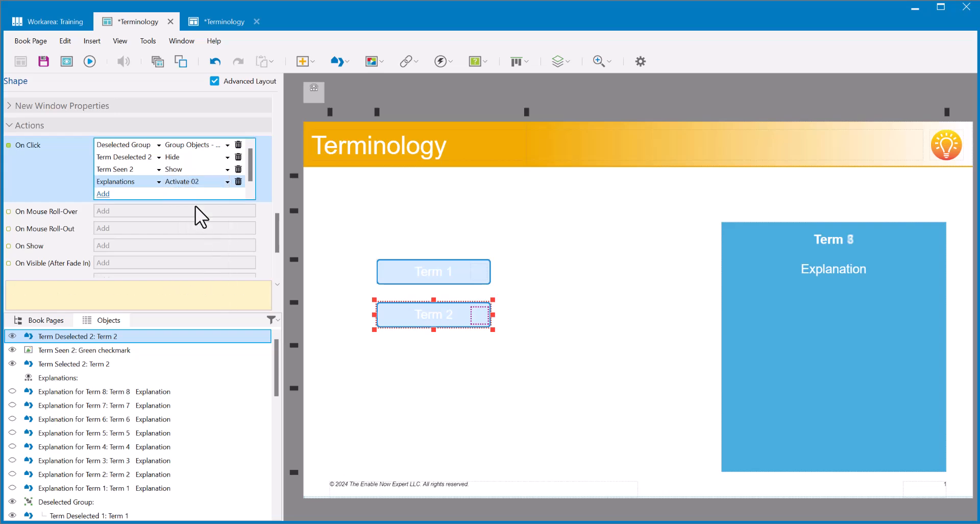
pyautogui.click(328, 214)
pyautogui.moveTo(543, 365); pyautogui.dragTo(342, 293)
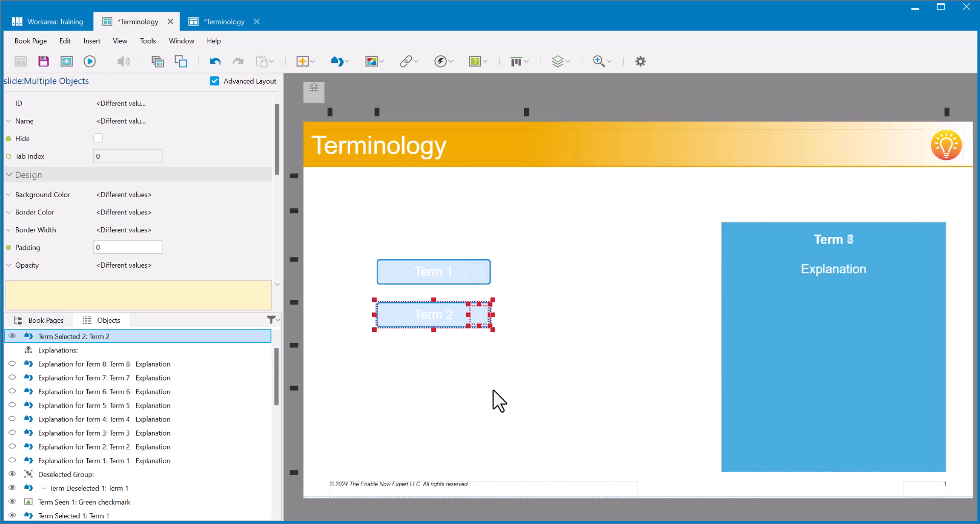
pyautogui.click(449, 377)
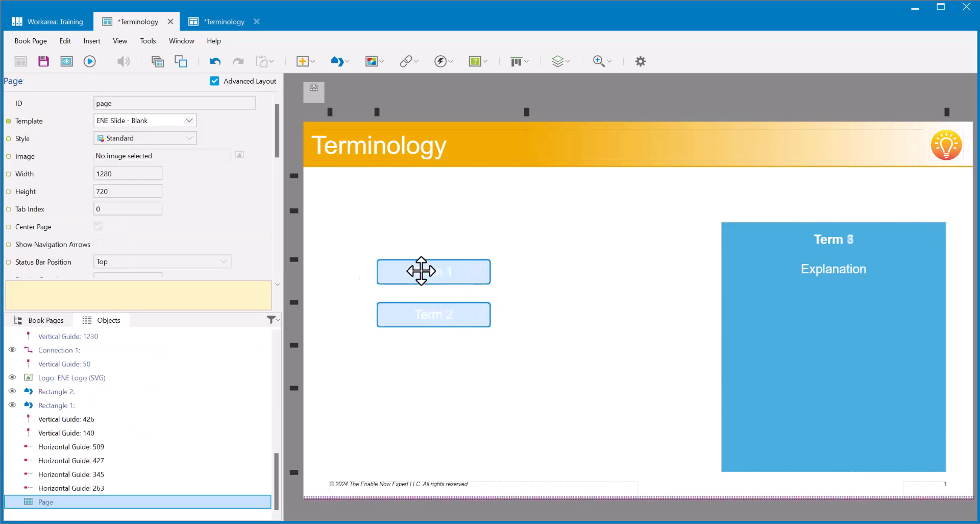
# - Enable On Click actions for Term Selected 1 and add one that sets Explanations to Activate 09
pyautogui.moveTo(273, 473); pyautogui.dragTo(290, 339)
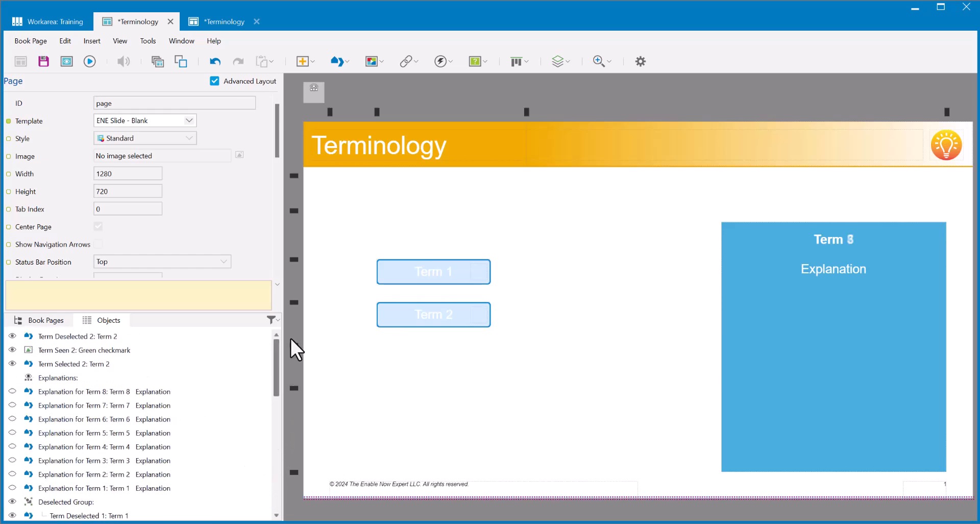
pyautogui.click(79, 365)
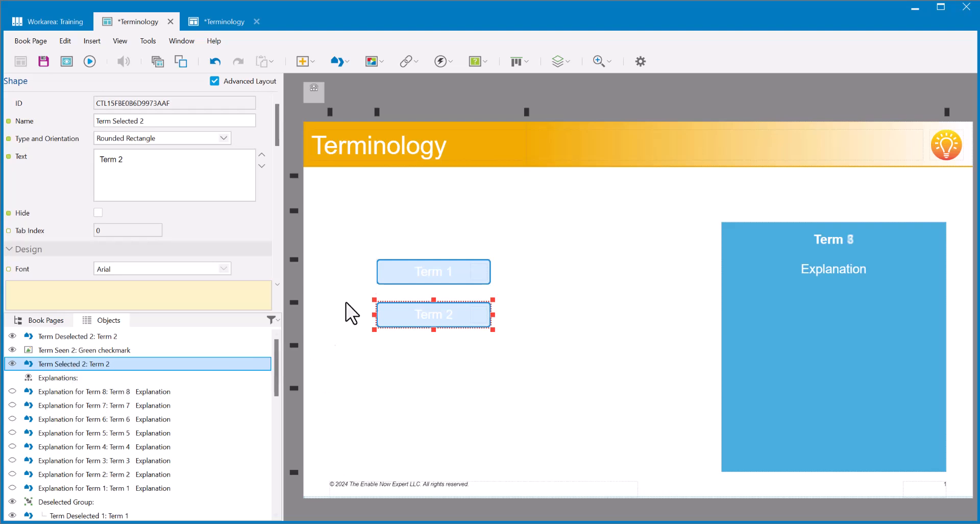
pyautogui.moveTo(276, 353); pyautogui.dragTo(277, 381)
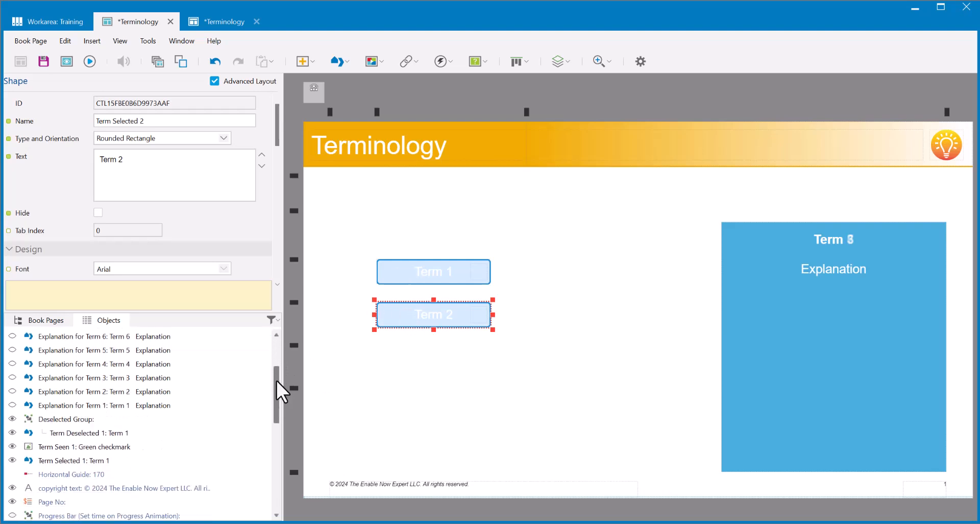
pyautogui.click(90, 461)
pyautogui.moveTo(278, 125); pyautogui.dragTo(274, 232)
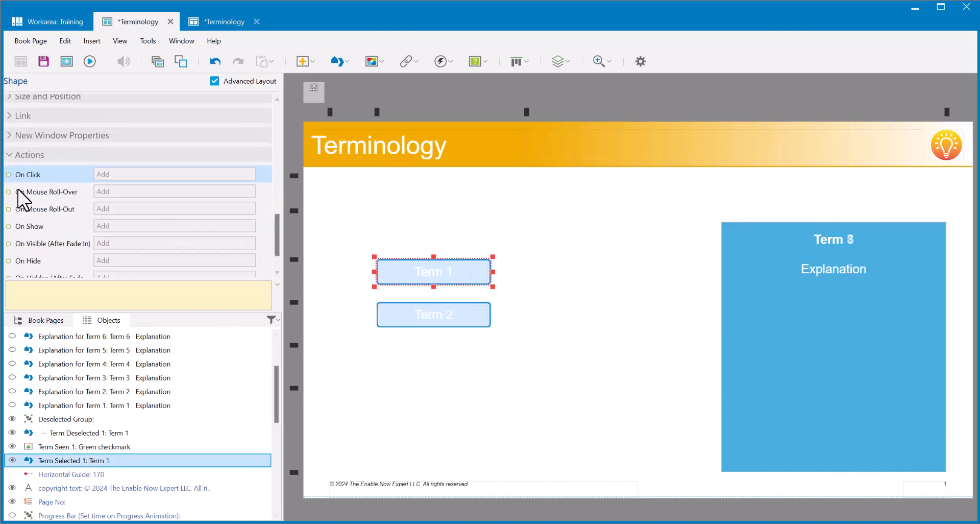
pyautogui.click(8, 175)
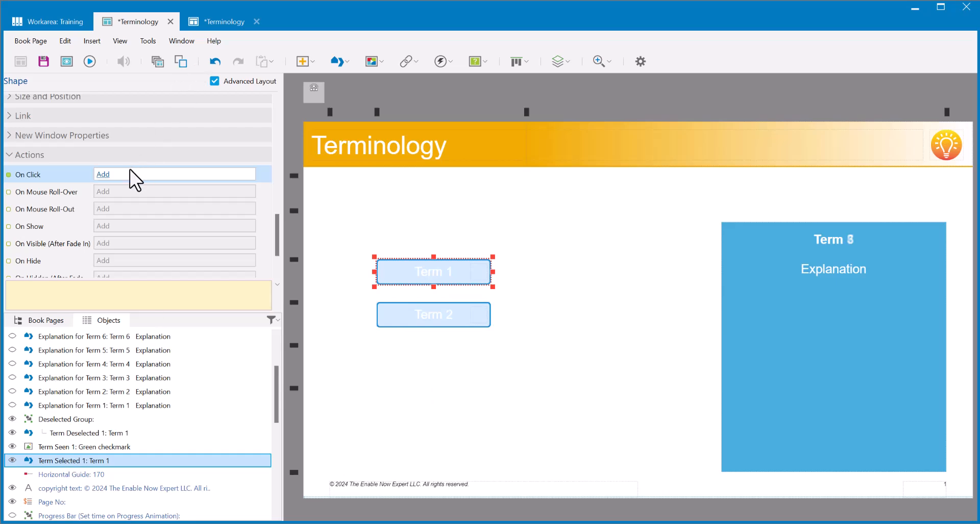
pyautogui.click(104, 175)
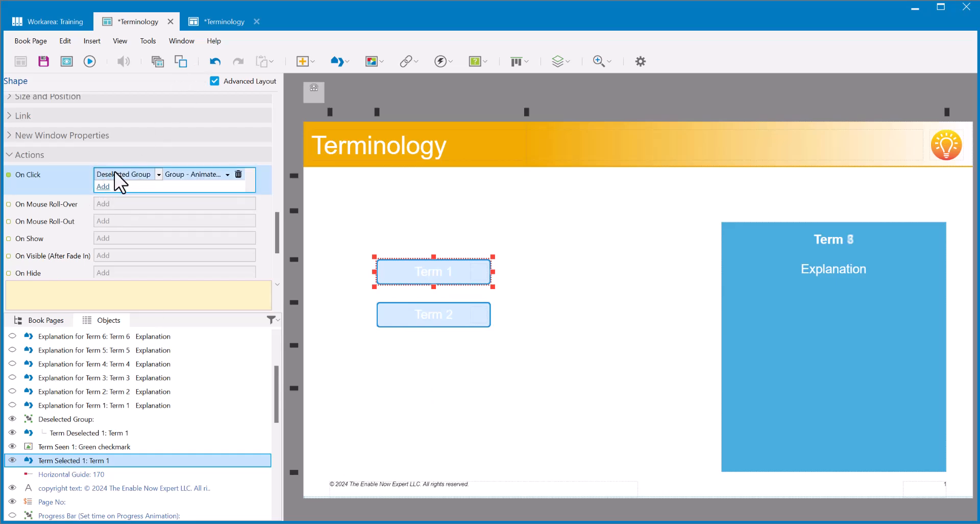
pyautogui.click(114, 173)
pyautogui.click(117, 432)
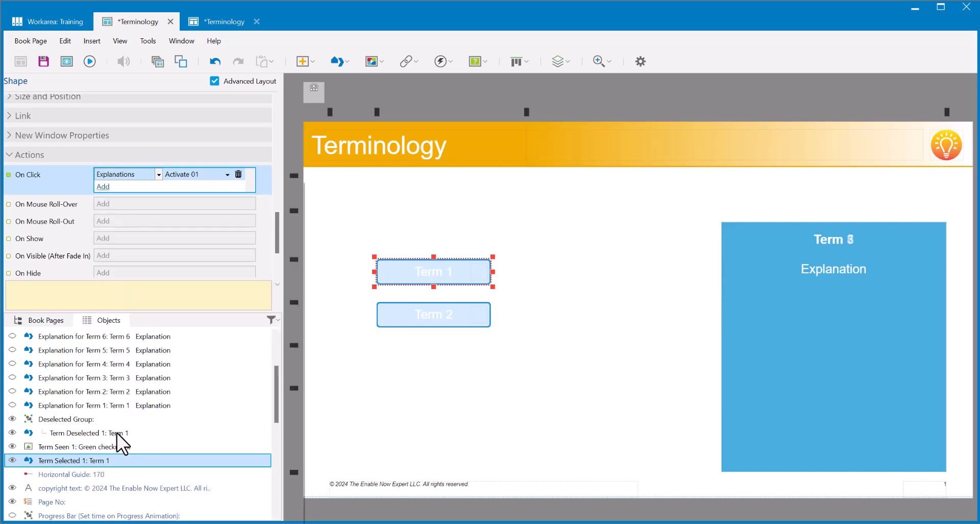
pyautogui.click(194, 173)
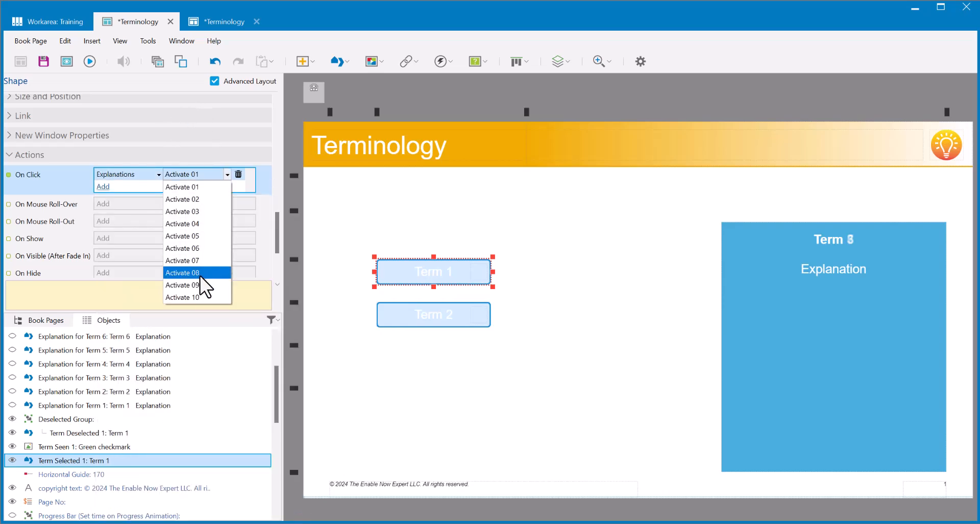
pyautogui.click(198, 286)
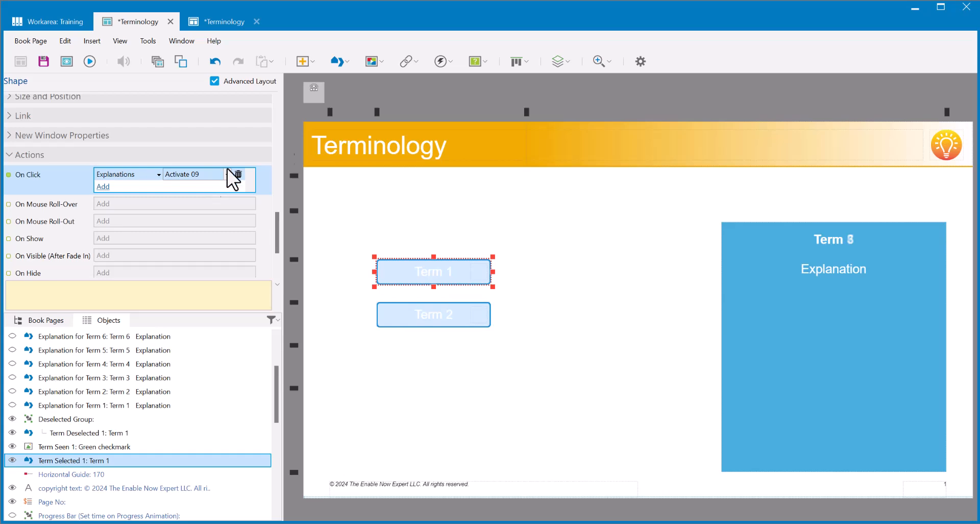
pyautogui.click(310, 100)
pyautogui.scroll(-2, 54, 244)
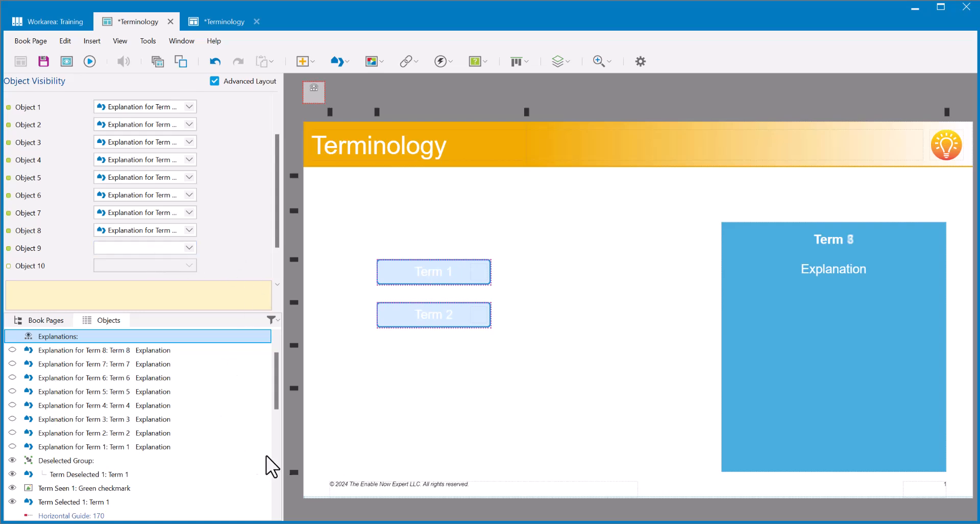
# - Add a second On Click action to Term Selected 1 that targets Term Deselected 1 with Hide
pyautogui.click(98, 502)
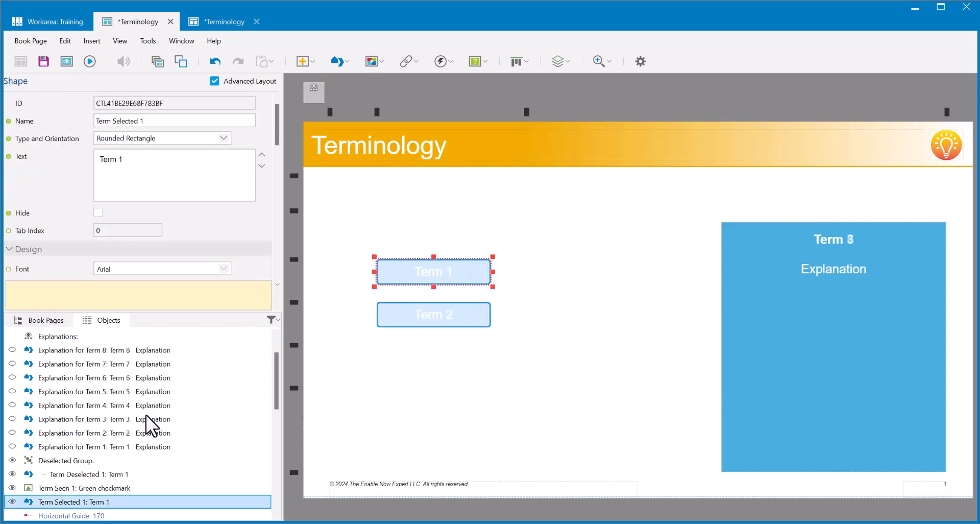
pyautogui.moveTo(277, 114); pyautogui.dragTo(276, 232)
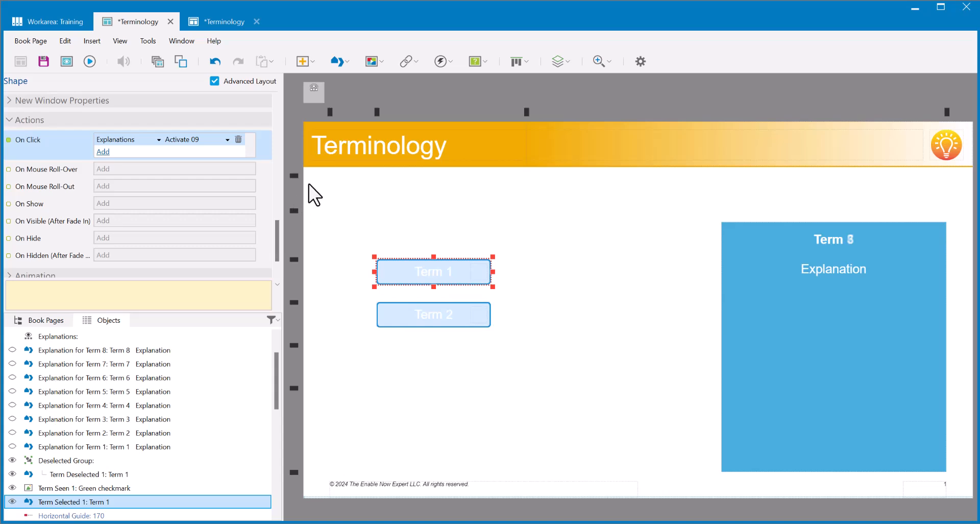
pyautogui.click(105, 152)
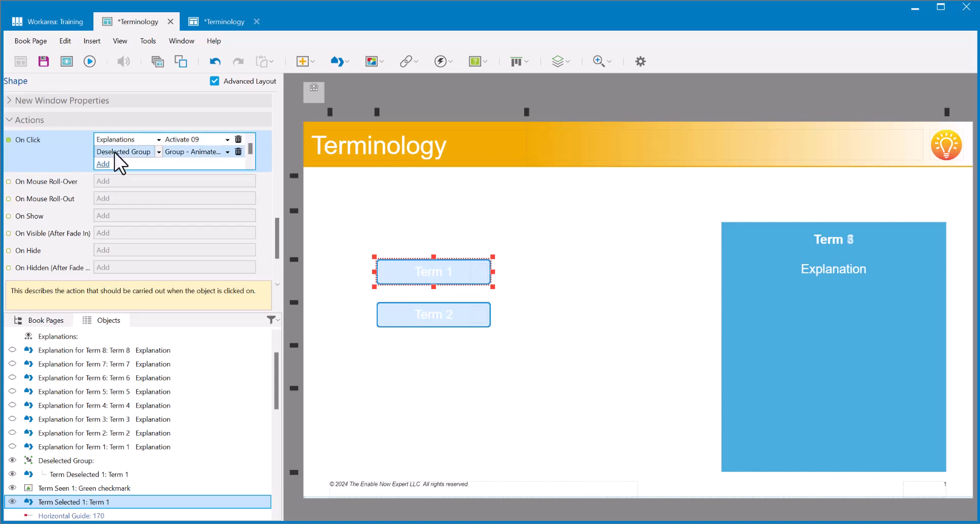
pyautogui.click(118, 151)
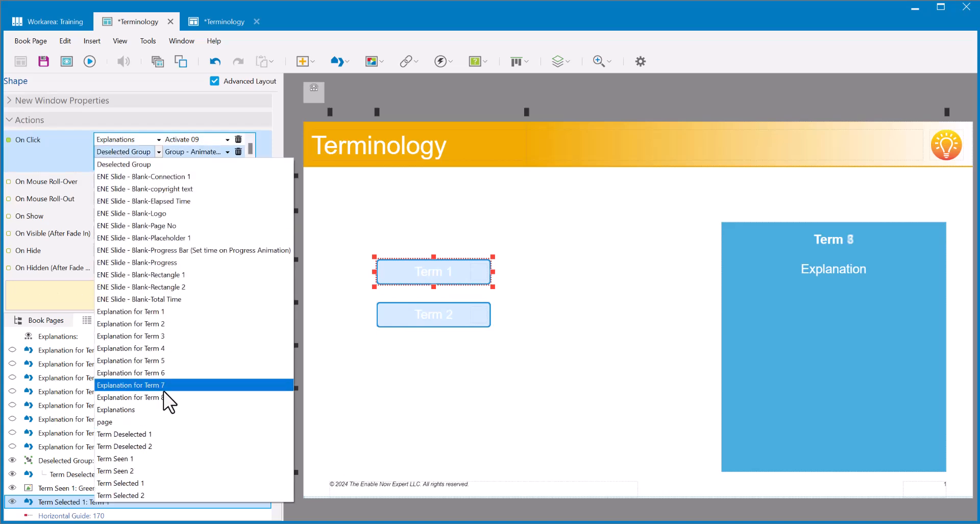
pyautogui.click(145, 434)
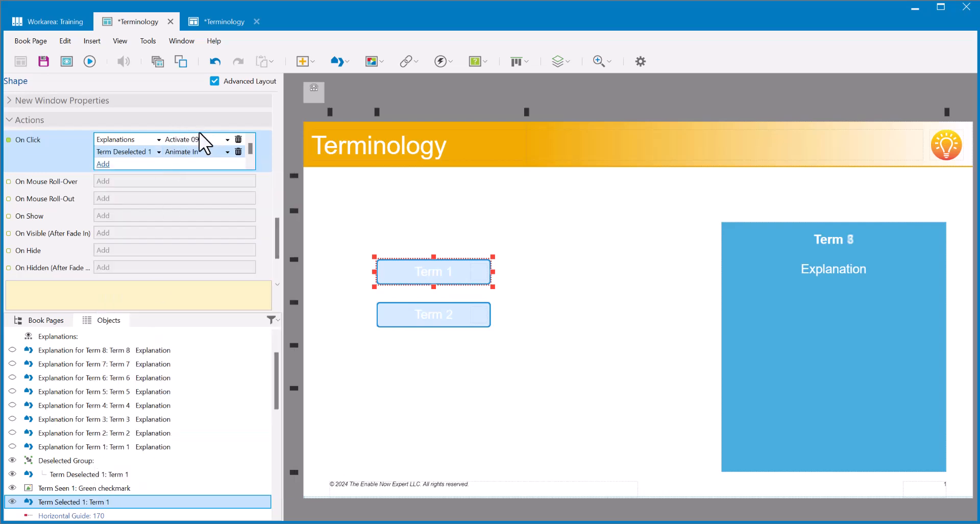
pyautogui.click(189, 150)
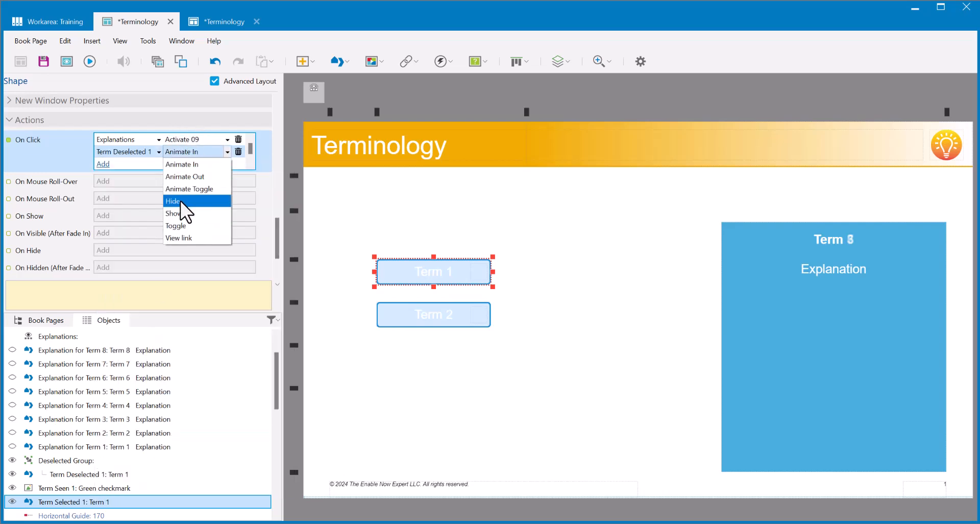
pyautogui.click(181, 201)
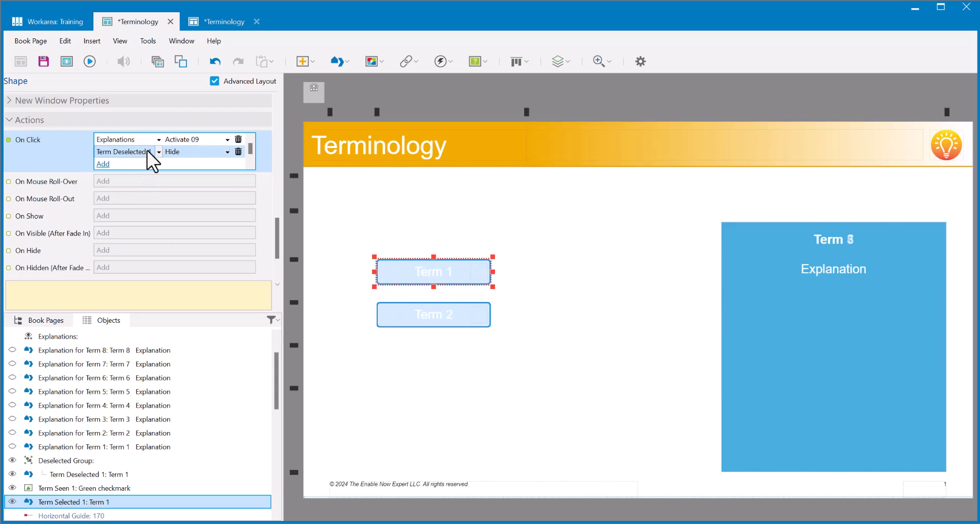
pyautogui.click(611, 418)
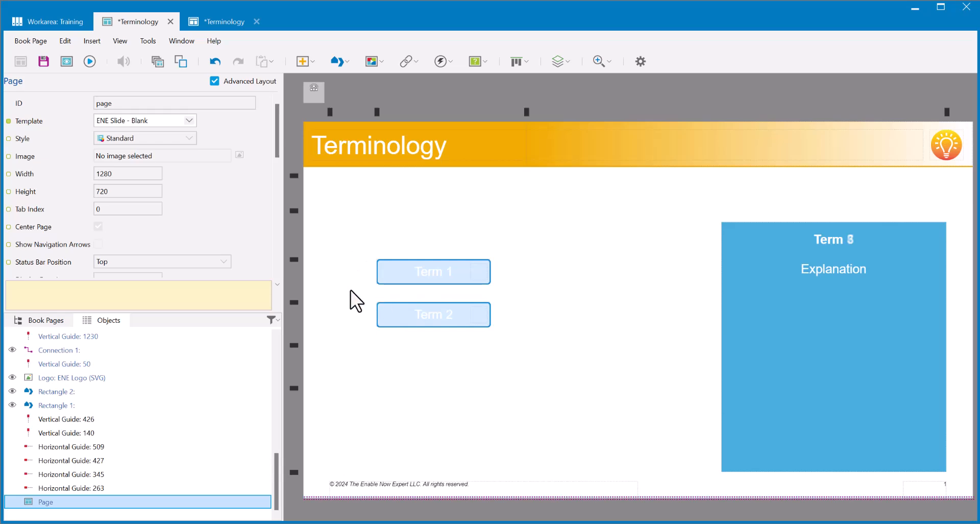
pyautogui.moveTo(351, 290); pyautogui.dragTo(498, 313)
pyautogui.click(345, 227)
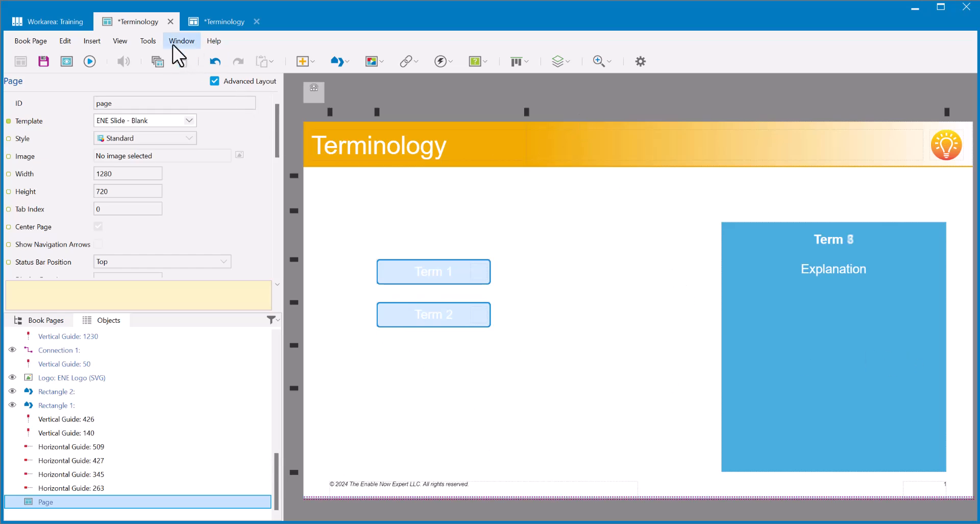
# - Switch to the completed Terminology page and review the On Click actions of Term Deselected 1 and Term Selected 1
pyautogui.click(220, 22)
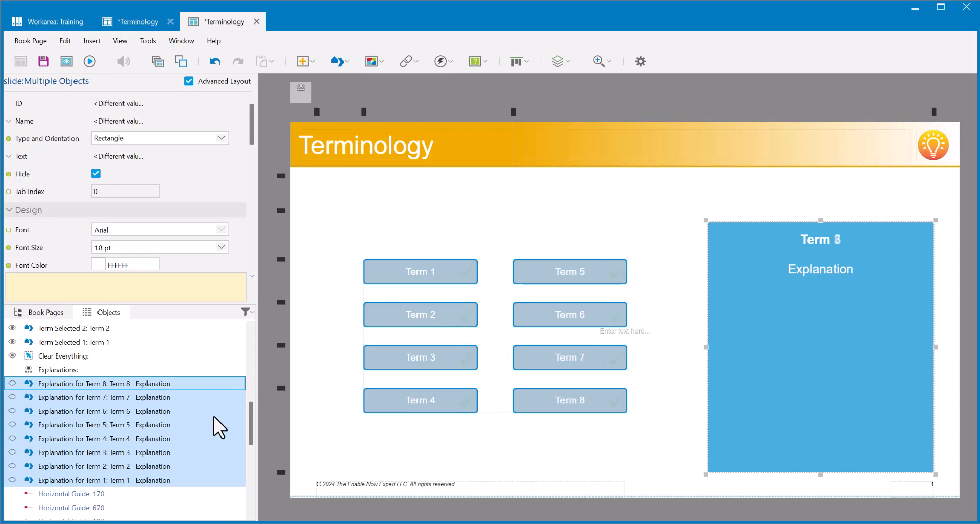
pyautogui.moveTo(253, 425); pyautogui.dragTo(253, 355)
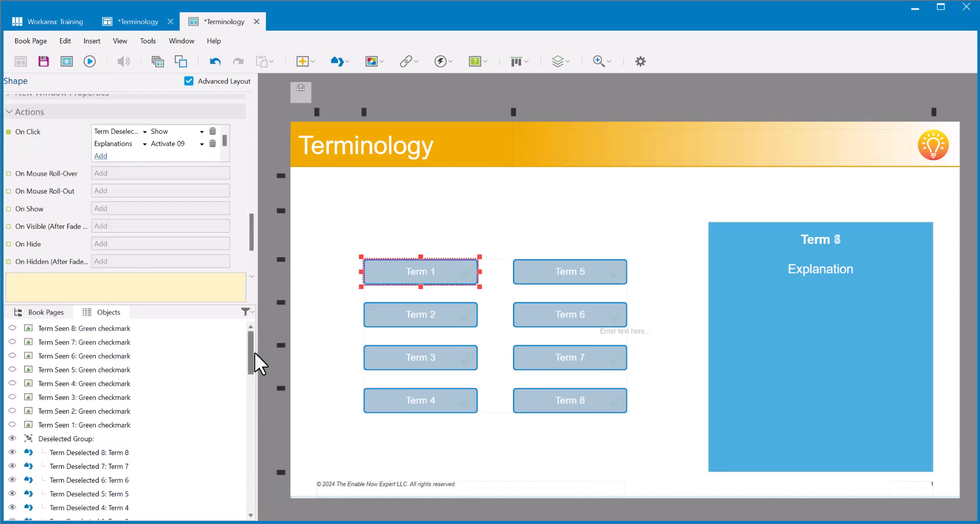
pyautogui.moveTo(253, 354); pyautogui.dragTo(254, 375)
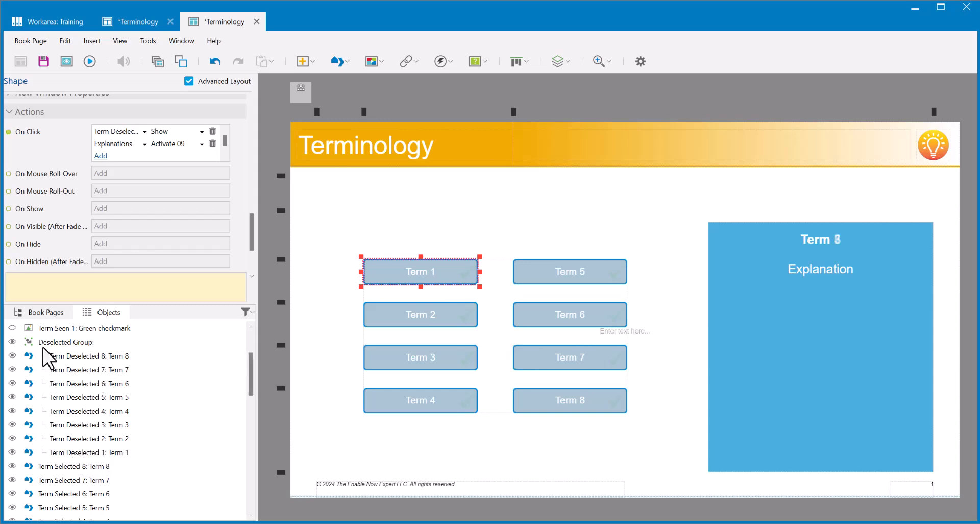
pyautogui.click(91, 452)
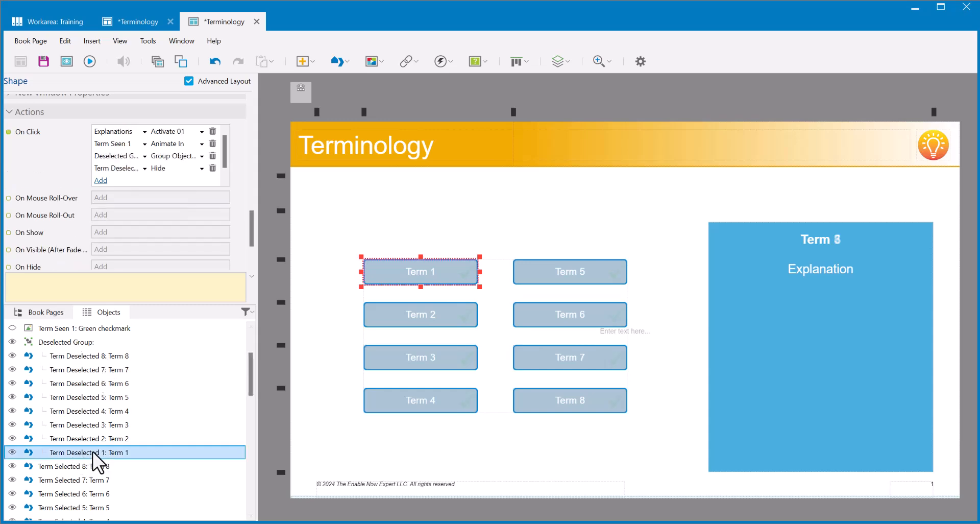
pyautogui.click(181, 131)
pyautogui.click(143, 128)
pyautogui.click(167, 130)
pyautogui.click(138, 141)
pyautogui.moveTo(251, 370); pyautogui.dragTo(252, 393)
pyautogui.click(89, 452)
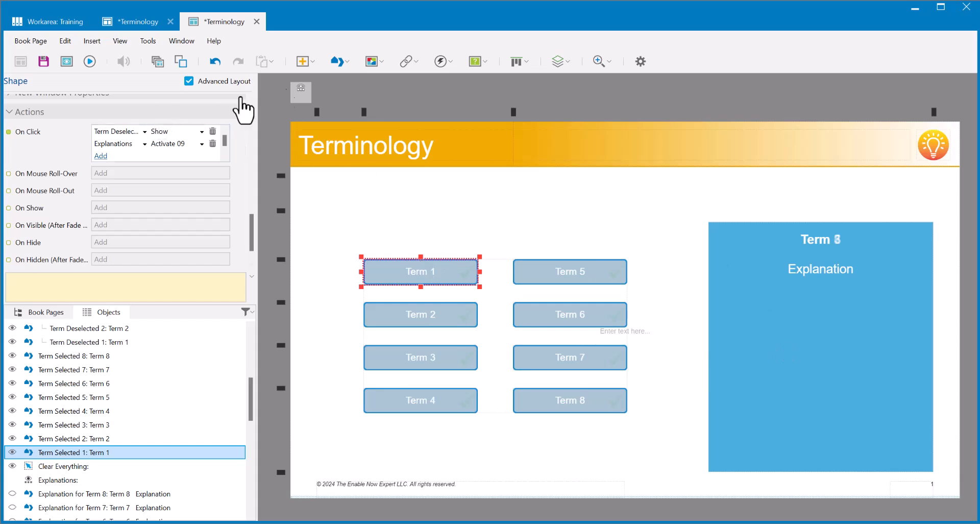
pyautogui.click(186, 64)
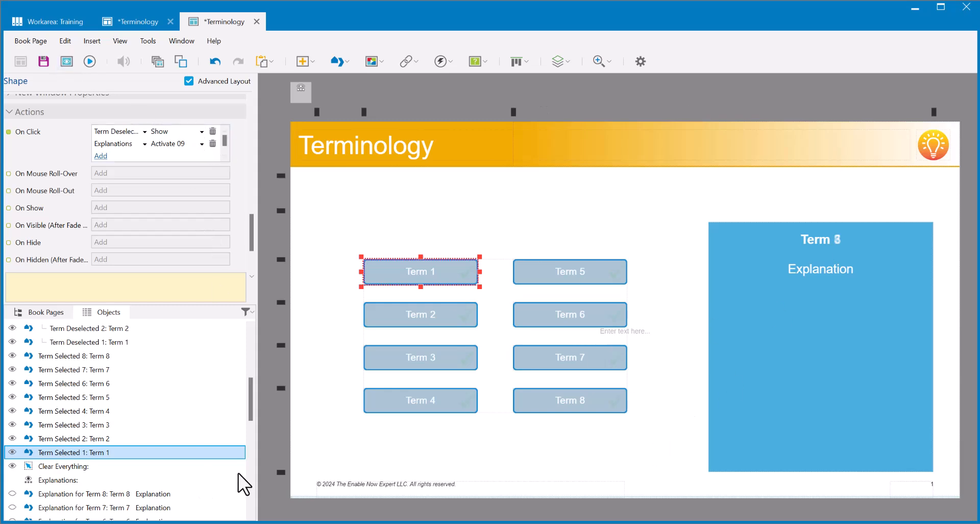
# - Review the object slots of the Explanations visibility object and the properties of the Explanation for Term 6 shape
pyautogui.moveTo(250, 395); pyautogui.dragTo(253, 423)
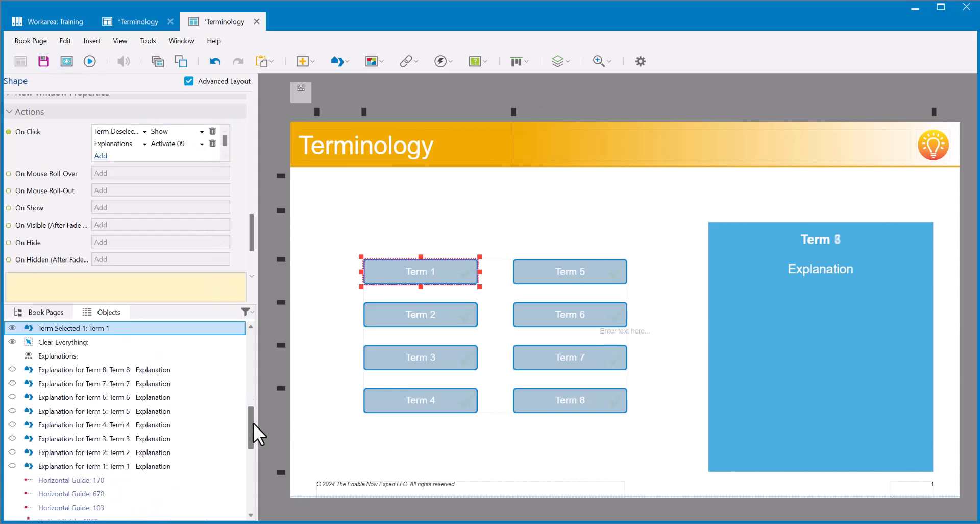
pyautogui.click(56, 356)
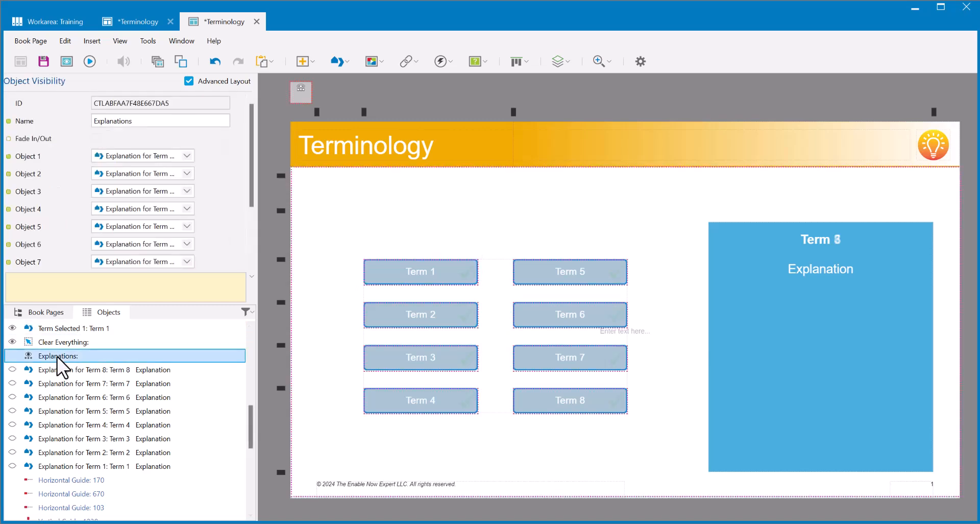
pyautogui.moveTo(253, 162); pyautogui.dragTo(255, 219)
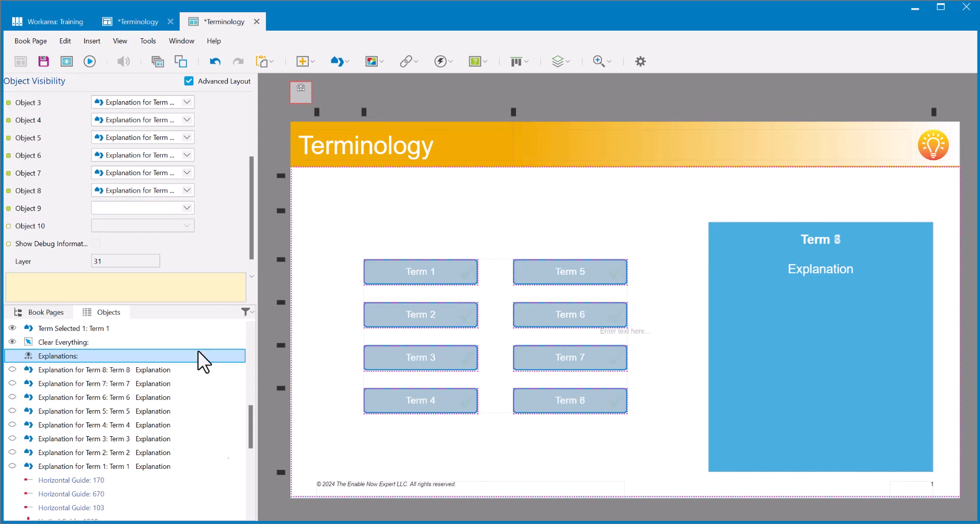
pyautogui.click(102, 397)
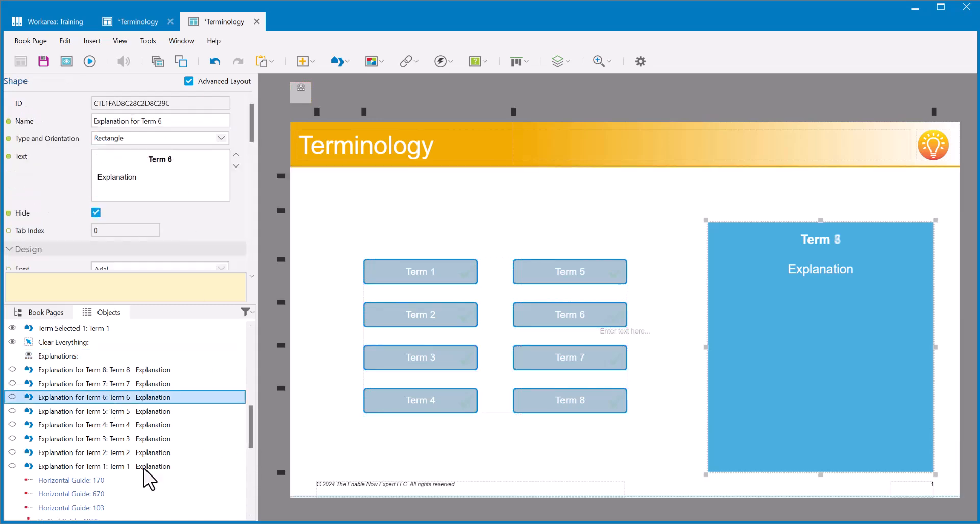
pyautogui.moveTo(249, 425); pyautogui.dragTo(250, 354)
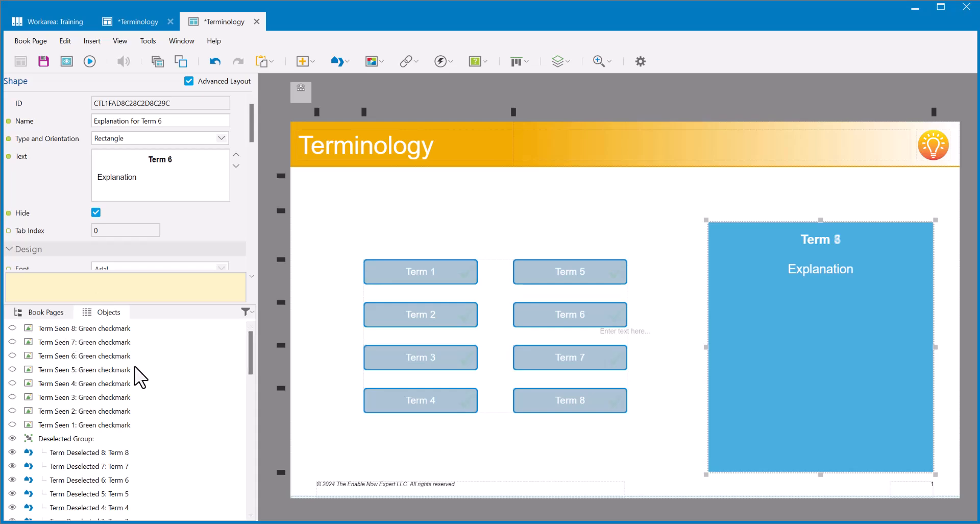
# - Preview the completed Terminology page and test selecting and then deselecting Term 1
pyautogui.click(66, 61)
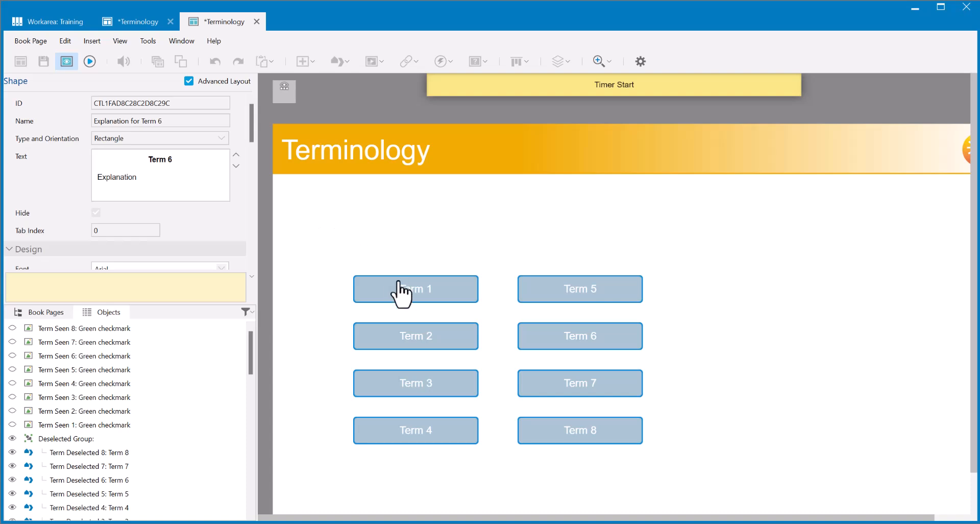
pyautogui.click(418, 288)
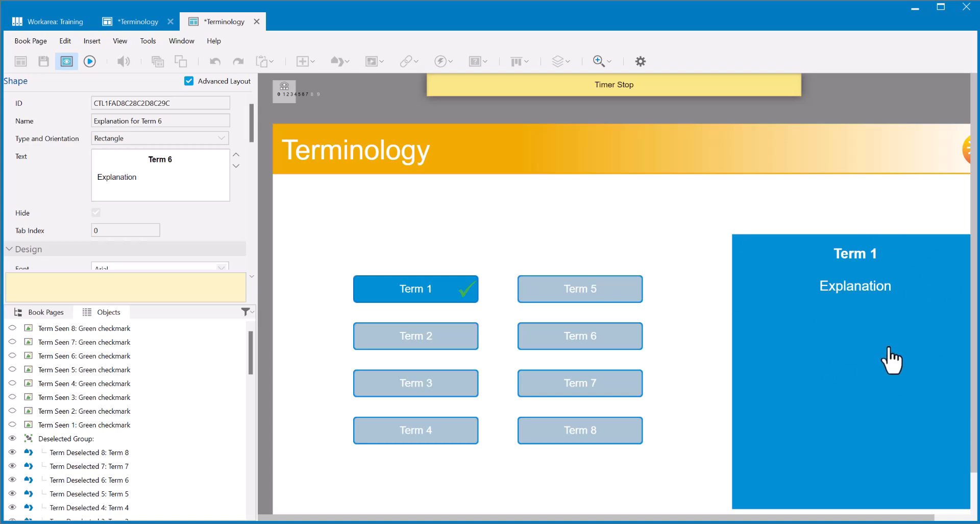
pyautogui.click(380, 301)
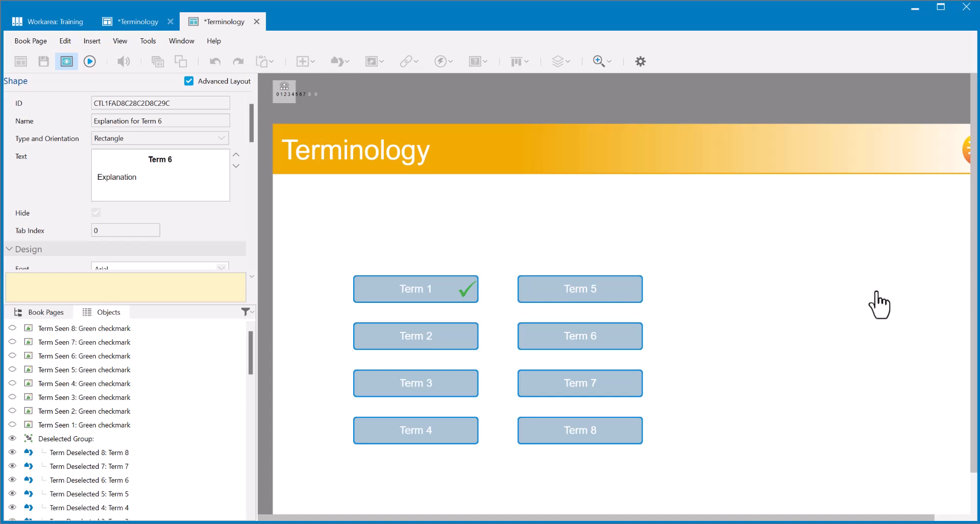
# - Test Terms 6, 3, 8, 4, 7, 5 and 2 one after another in the preview, then end the preview
pyautogui.click(588, 340)
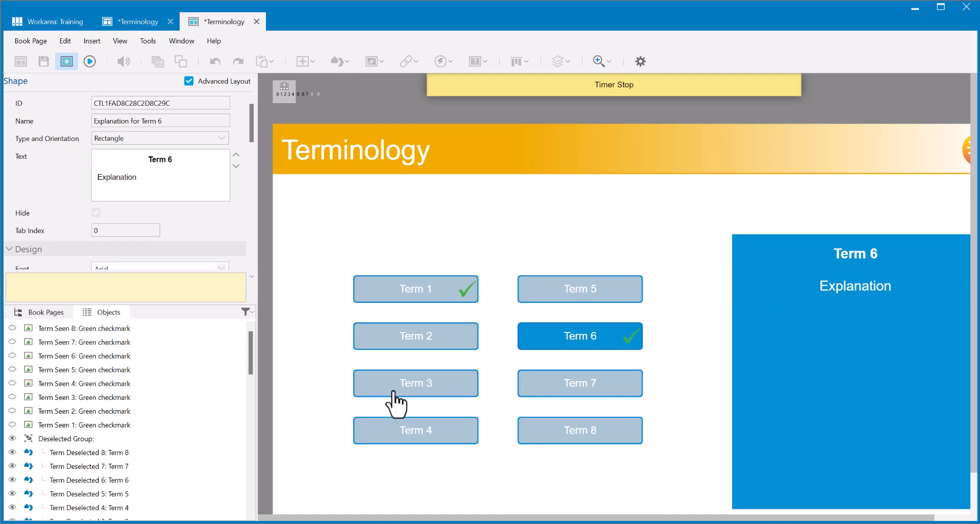
pyautogui.click(376, 397)
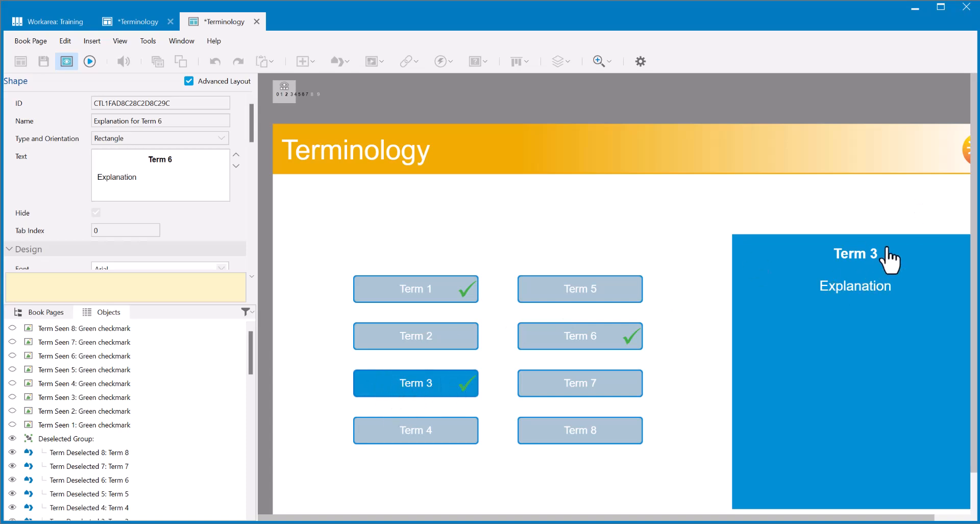
pyautogui.click(604, 440)
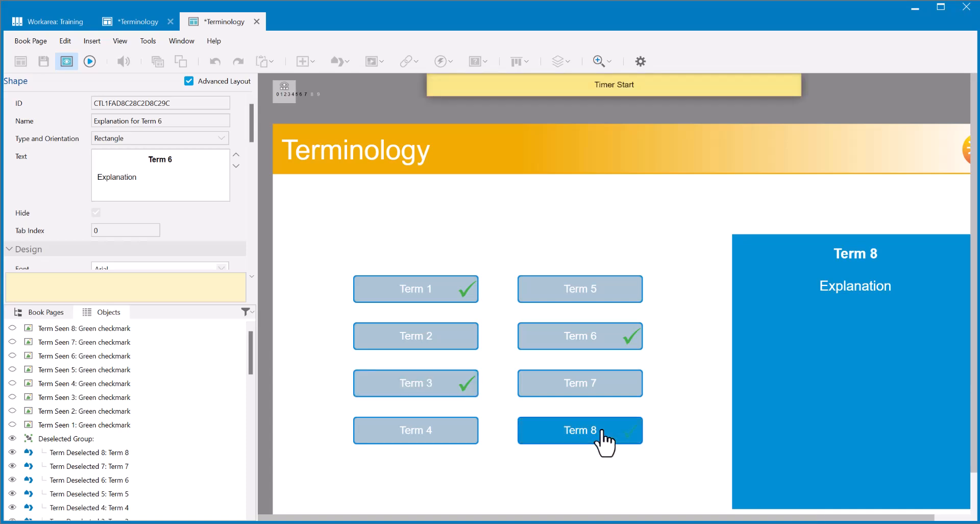
pyautogui.click(432, 438)
pyautogui.click(586, 390)
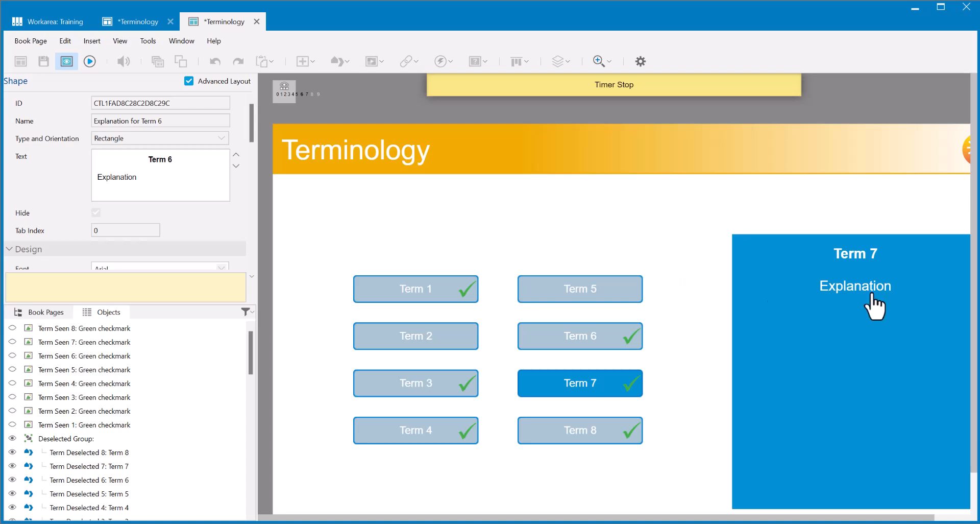
pyautogui.click(617, 287)
pyautogui.click(430, 348)
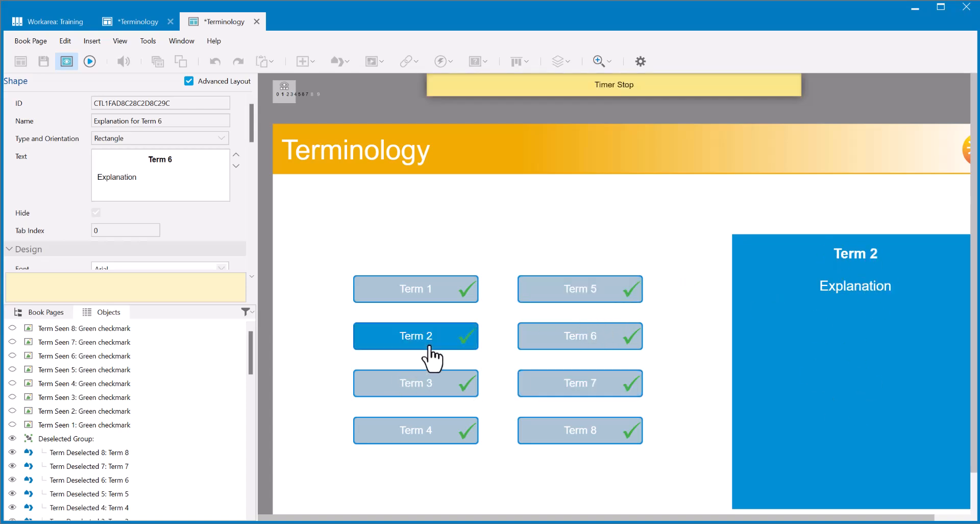
pyautogui.click(66, 60)
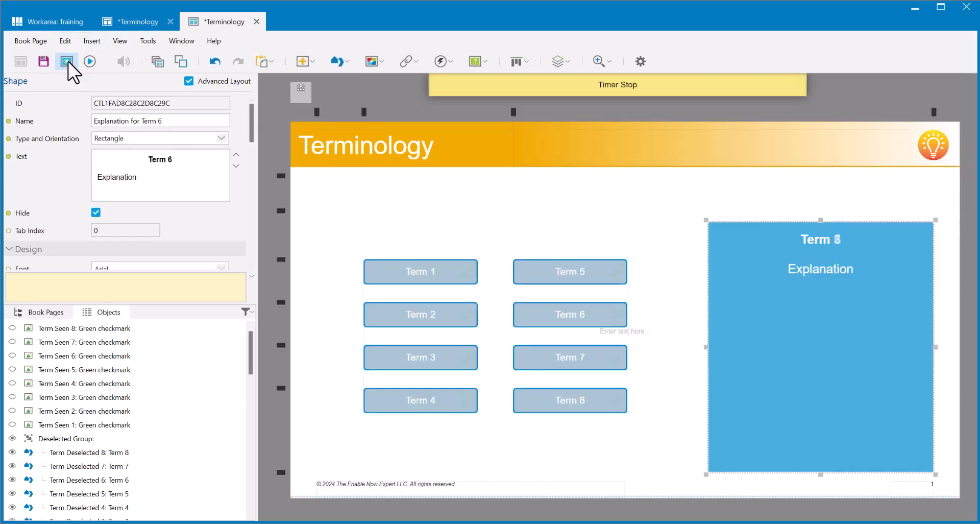
# - Review the Scenario note, highlighting the requirement to hide all definitions when the user clicks outside a term, and minimize it
pyautogui.hotkey('alt', 'Tab')
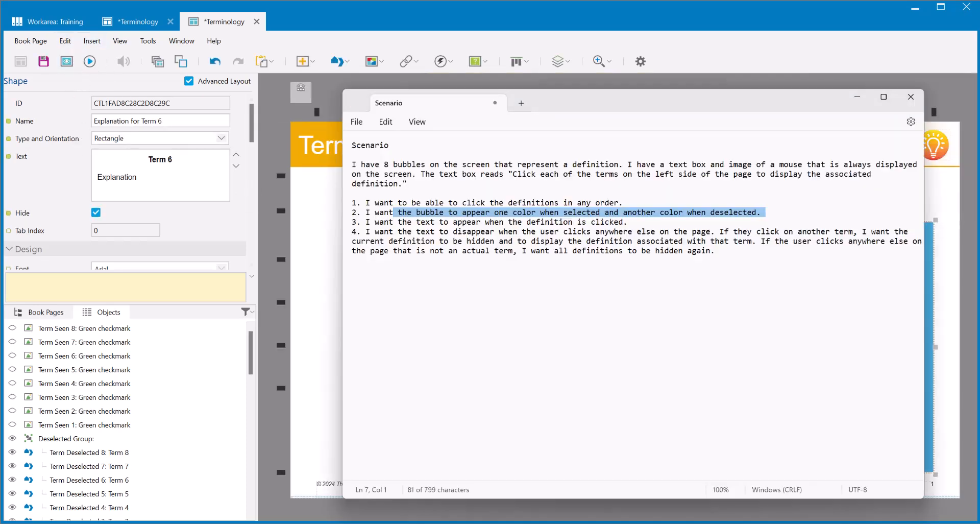
pyautogui.click(475, 228)
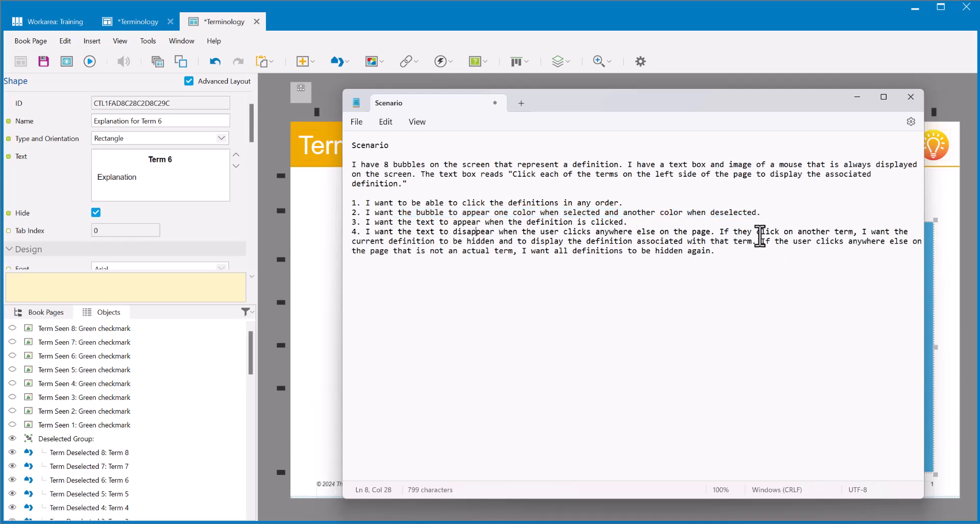
pyautogui.moveTo(761, 241); pyautogui.dragTo(433, 264)
pyautogui.moveTo(504, 253); pyautogui.dragTo(721, 253)
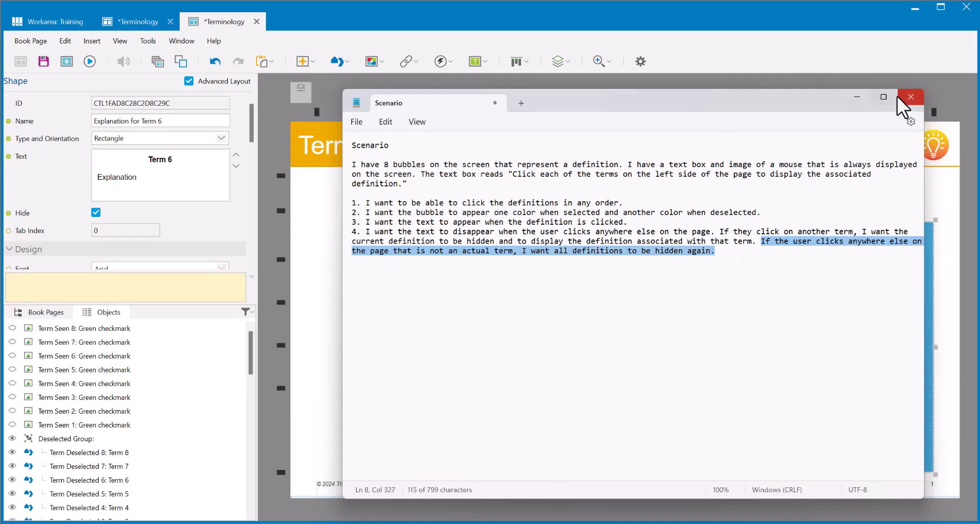
pyautogui.click(856, 96)
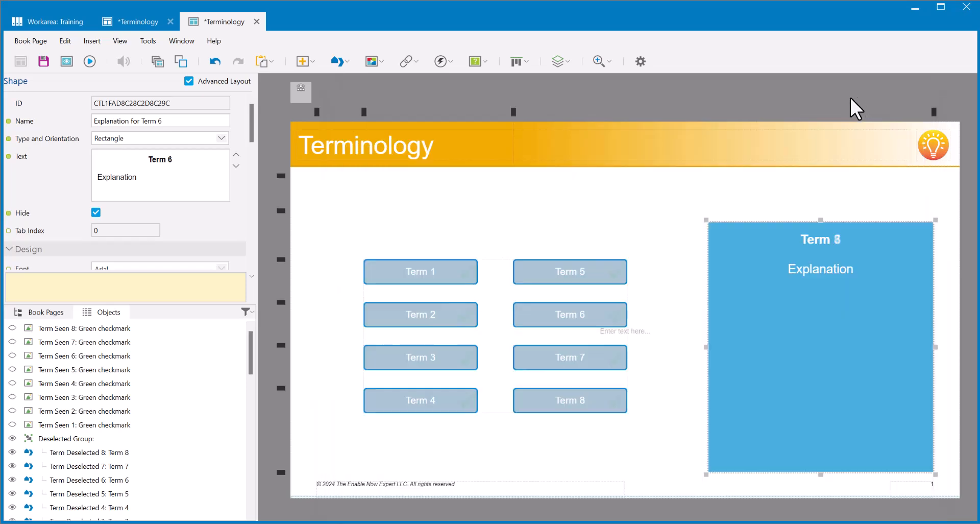
# - Review the On Click actions of the Clear Everything active area
pyautogui.click(345, 213)
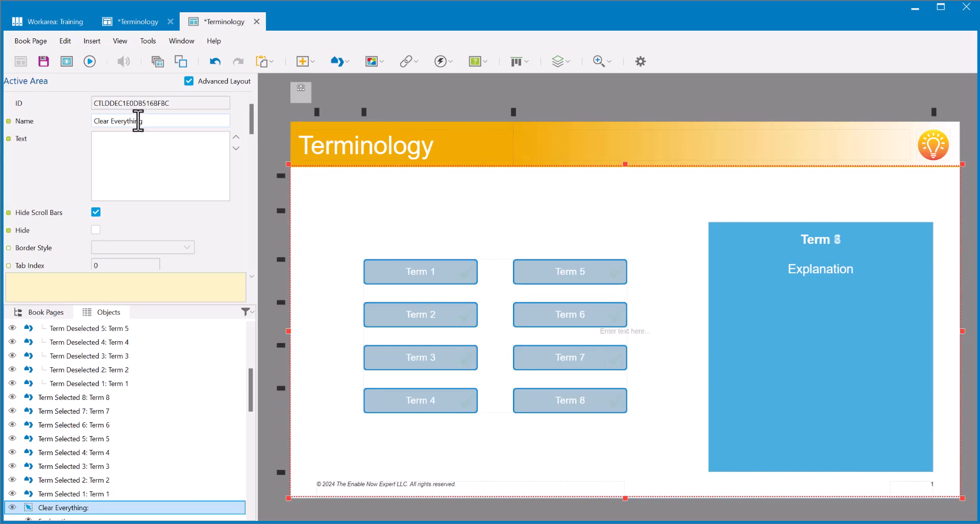
pyautogui.moveTo(252, 125); pyautogui.dragTo(245, 232)
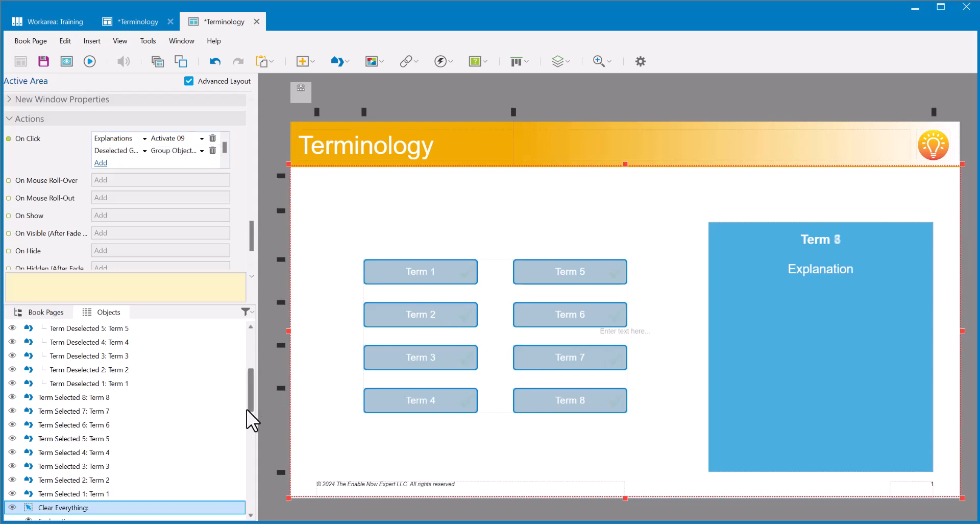
pyautogui.moveTo(250, 392); pyautogui.dragTo(253, 413)
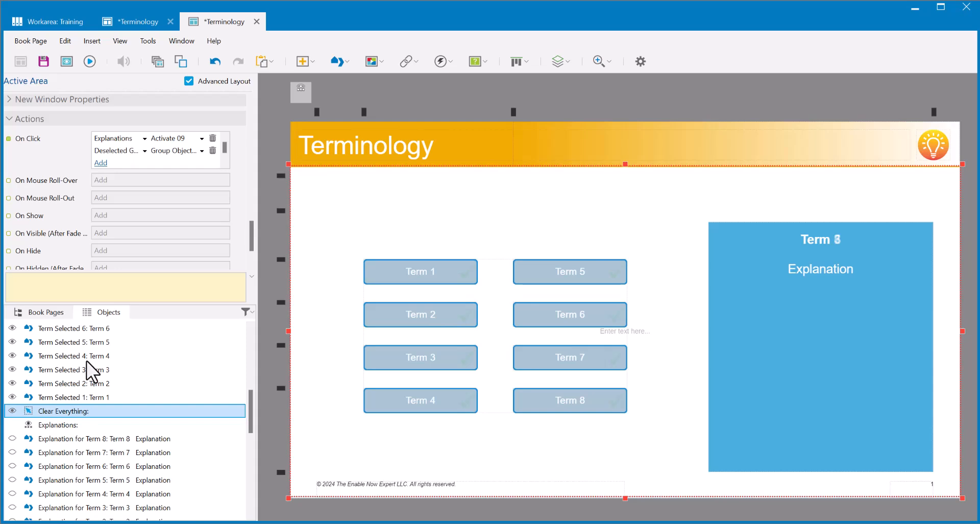
# - Examine the stacking order of the objects, from Term Seen 8 down to the Clear Everything active area
pyautogui.moveTo(251, 418); pyautogui.dragTo(251, 361)
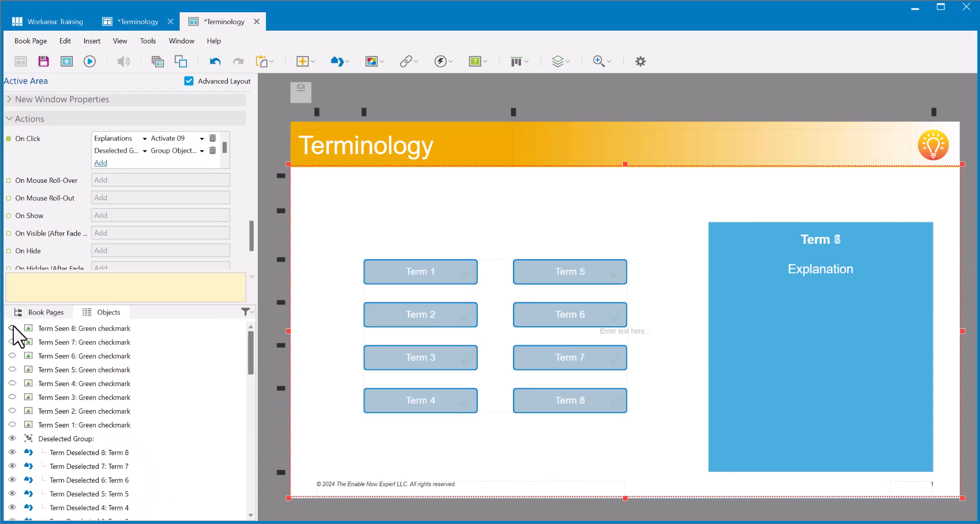
pyautogui.click(83, 330)
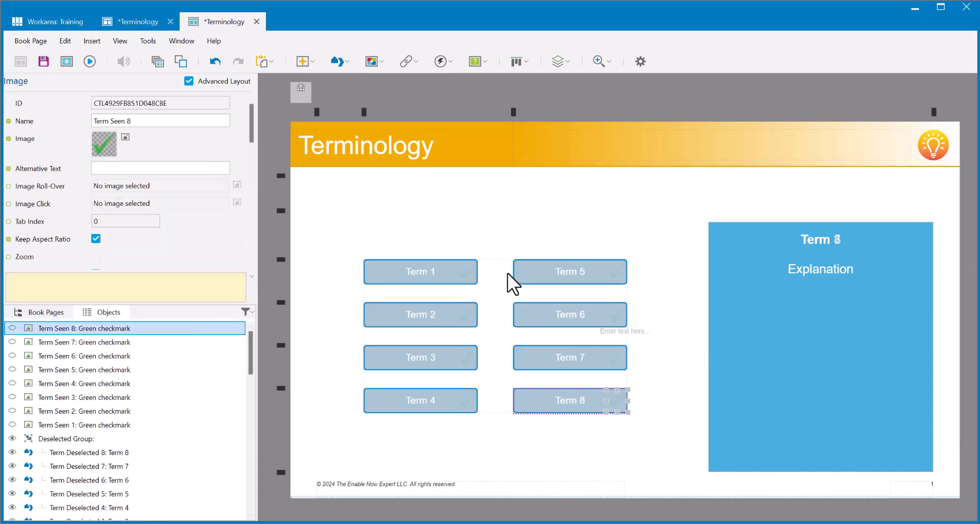
pyautogui.moveTo(253, 348); pyautogui.dragTo(256, 405)
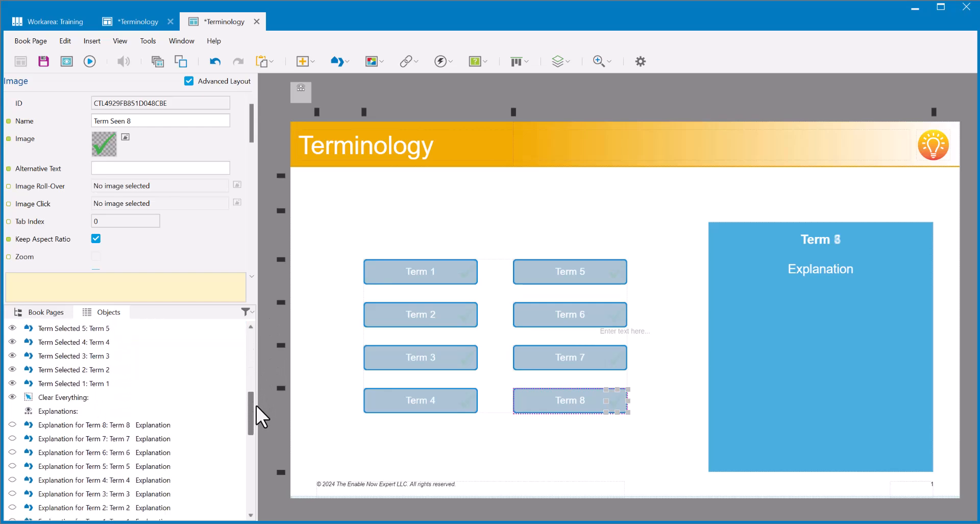
pyautogui.click(61, 400)
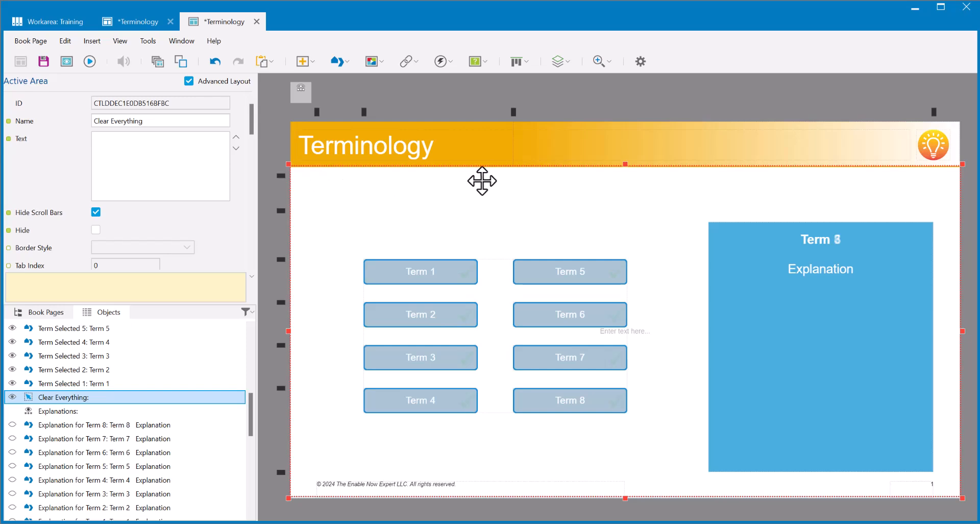
pyautogui.moveTo(252, 411); pyautogui.dragTo(252, 373)
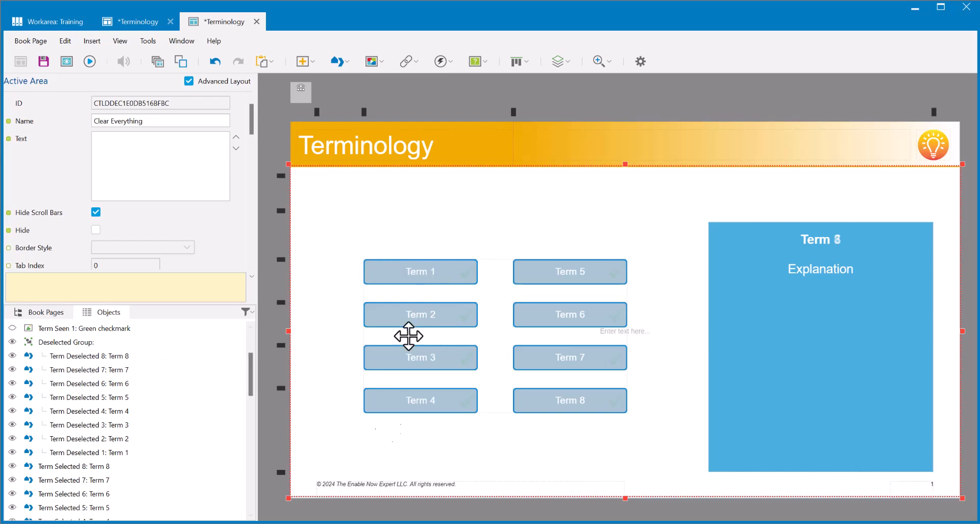
# - Preview the page again to test showing and clearing the Term 1 explanation, then return to editing
pyautogui.click(66, 61)
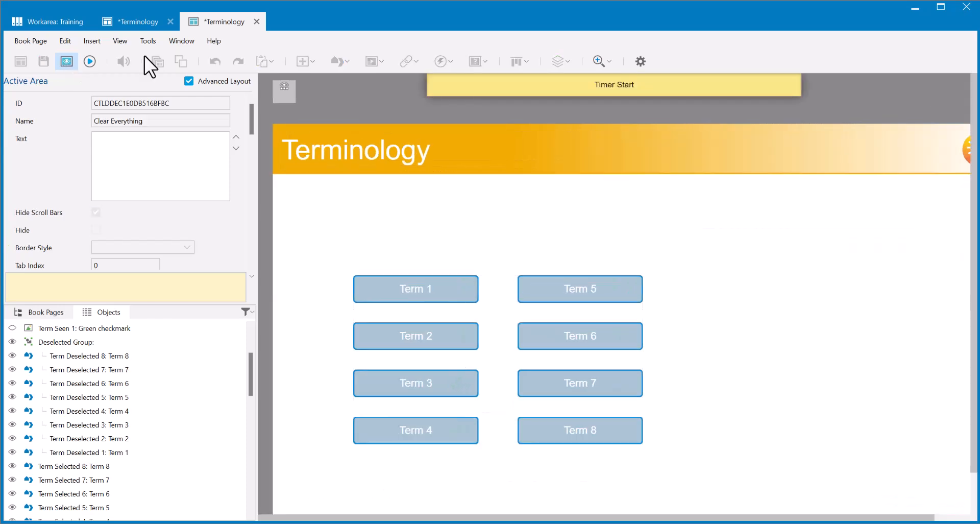
pyautogui.click(419, 287)
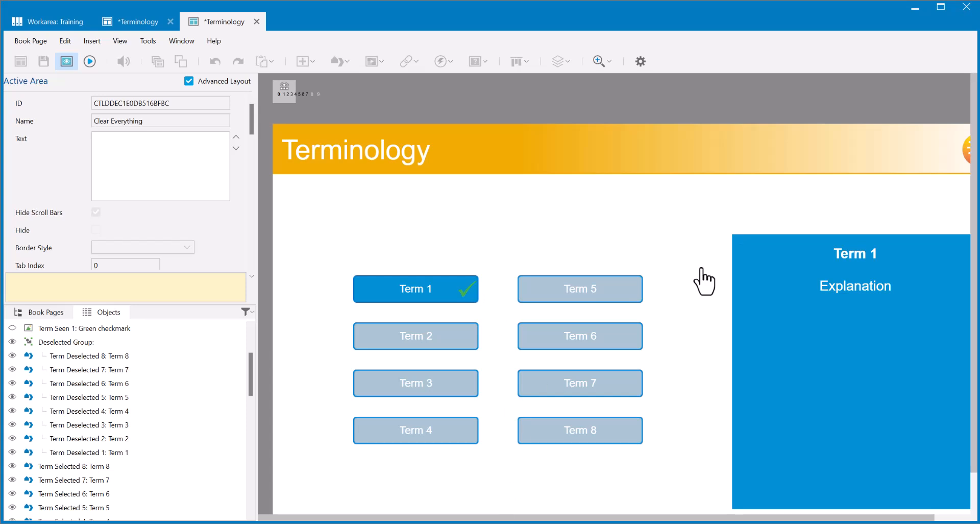
pyautogui.click(486, 300)
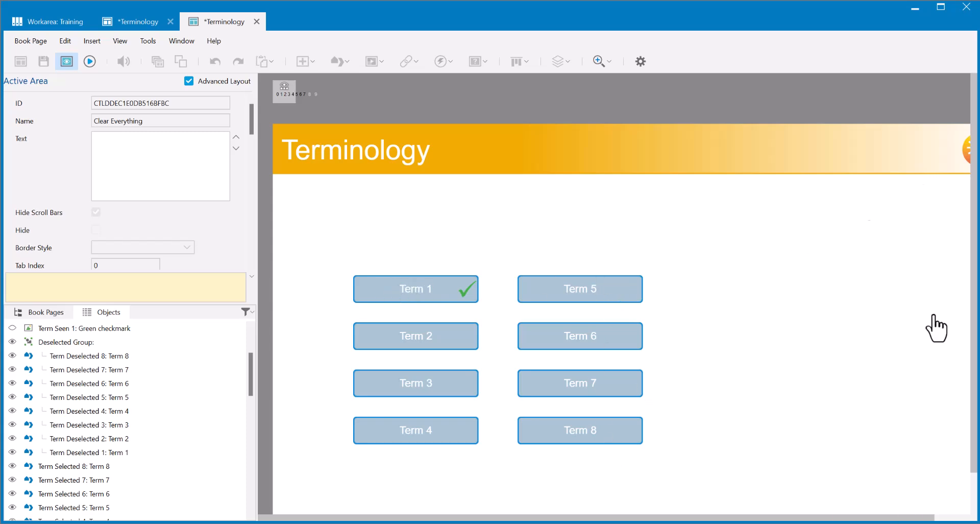
pyautogui.click(66, 61)
# - Examine the Deselected Group and its members Term Deselected 8 and Term Deselected 1
pyautogui.moveTo(251, 377); pyautogui.dragTo(254, 416)
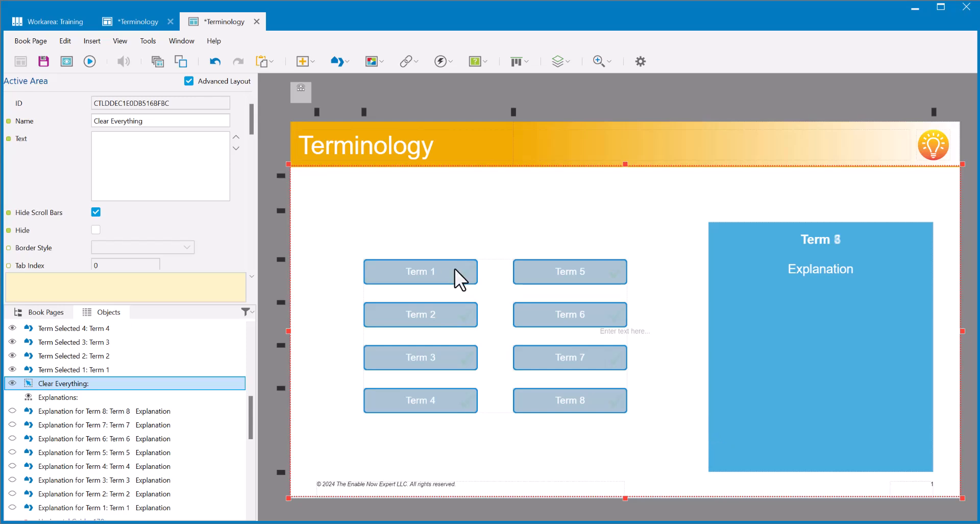
pyautogui.moveTo(250, 432); pyautogui.dragTo(251, 387)
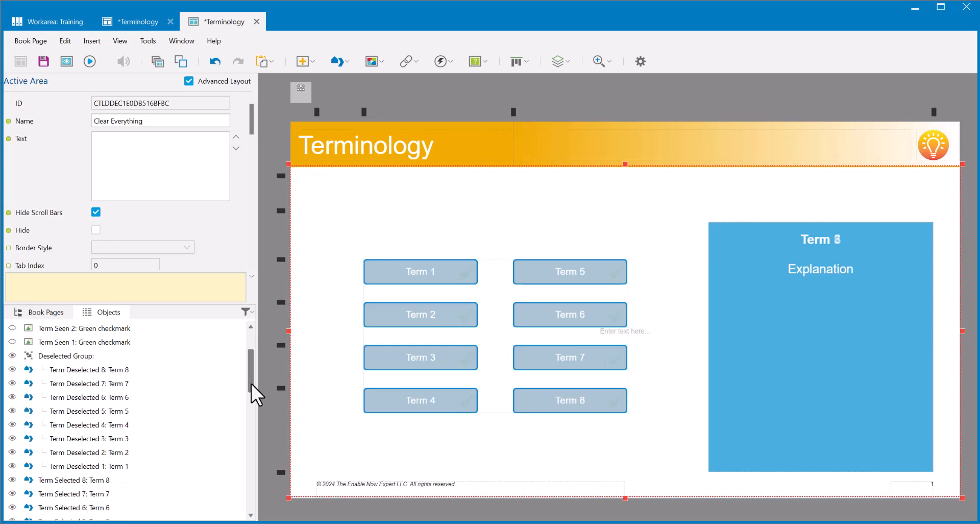
pyautogui.click(74, 356)
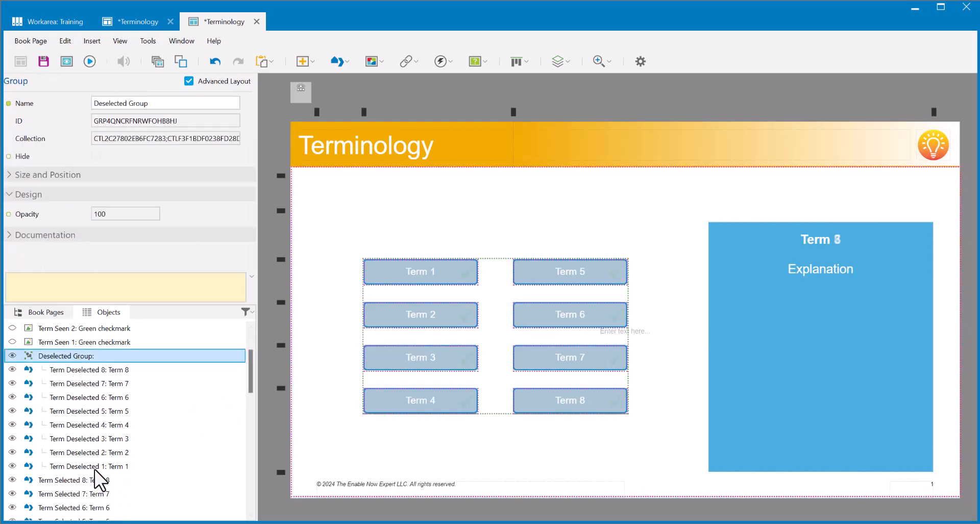
pyautogui.click(100, 369)
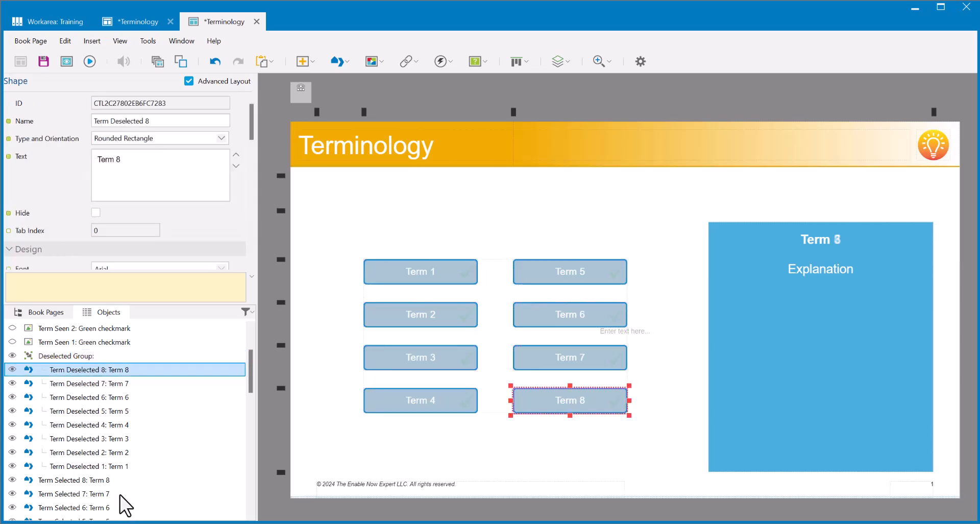
pyautogui.click(111, 466)
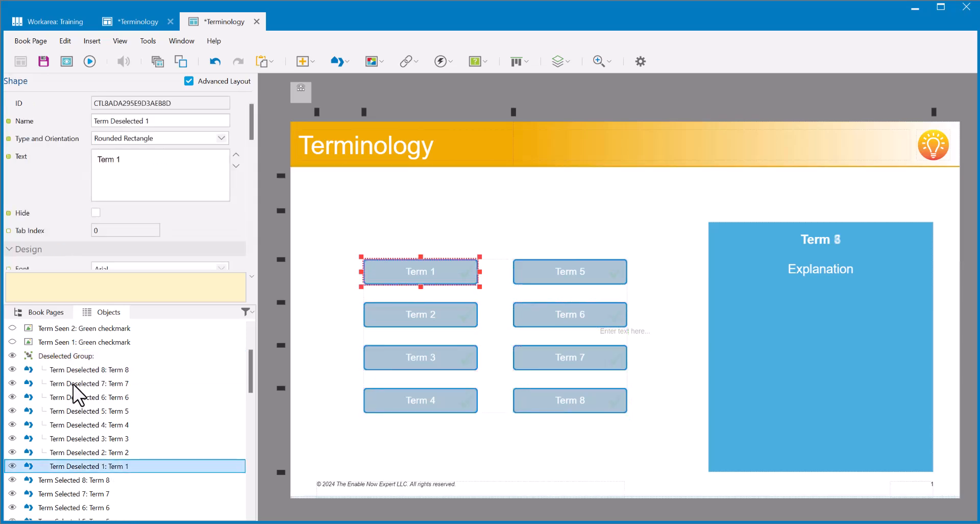
# - Switch to the unfinished Terminology page and enlarge its object list
pyautogui.click(130, 17)
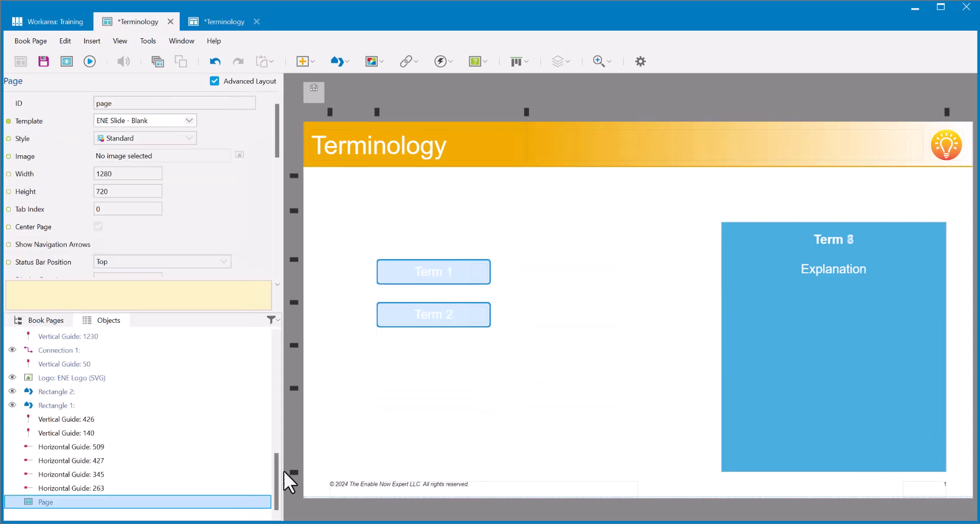
pyautogui.moveTo(275, 477); pyautogui.dragTo(283, 329)
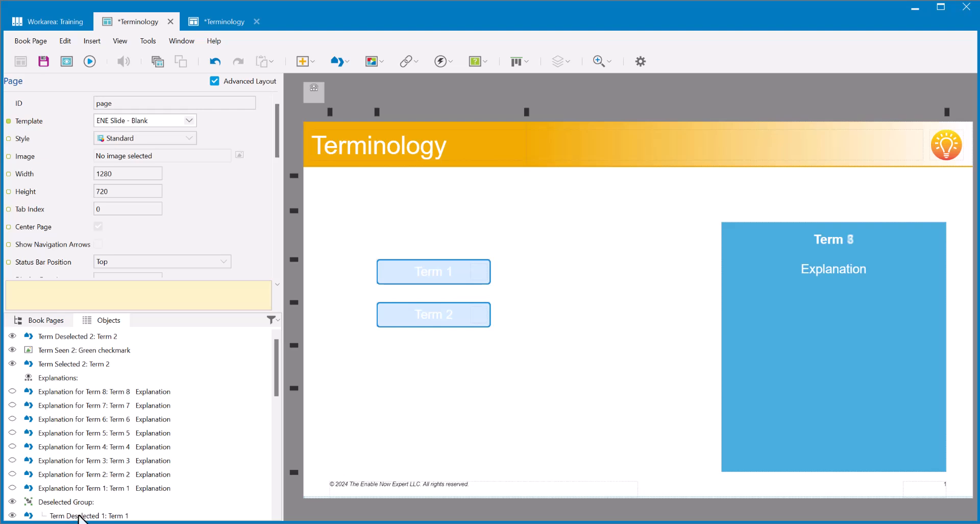
pyautogui.moveTo(278, 376); pyautogui.dragTo(278, 385)
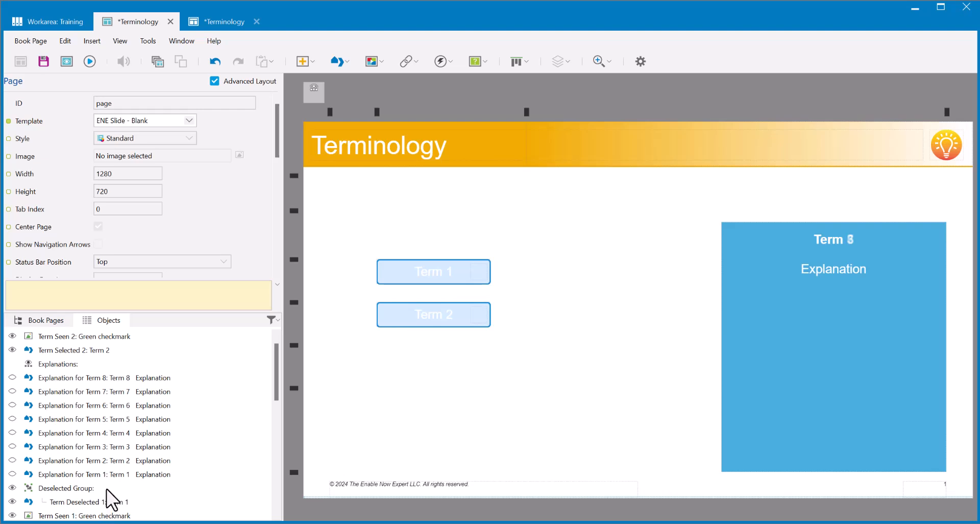
pyautogui.scroll(1, 280, 385)
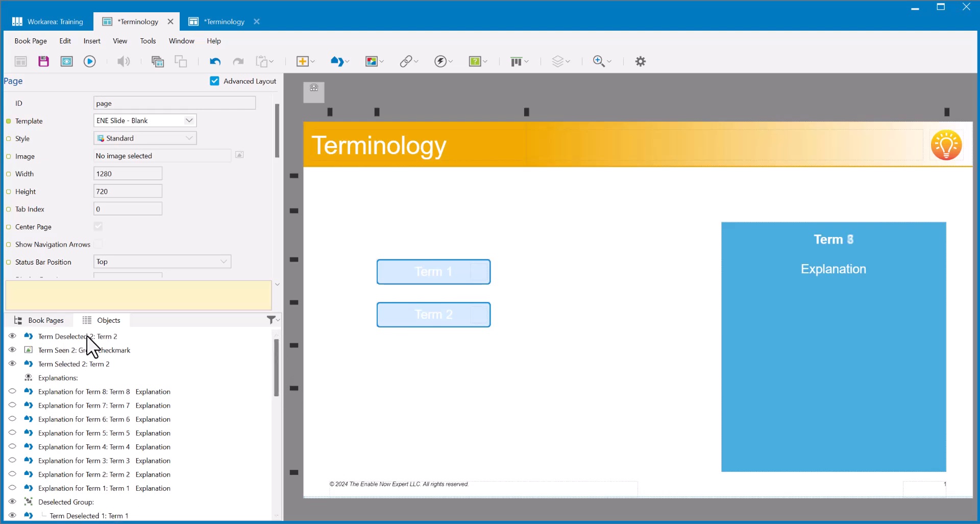
pyautogui.moveTo(135, 311); pyautogui.dragTo(134, 258)
# - Enlarge the object list further and add the Term Deselected 2 shape to the Deselected Group
pyautogui.moveTo(76, 283)
pyautogui.mouseDown()
pyautogui.moveTo(74, 465)
pyautogui.moveTo(72, 287)
pyautogui.mouseUp()
pyautogui.click(69, 445)
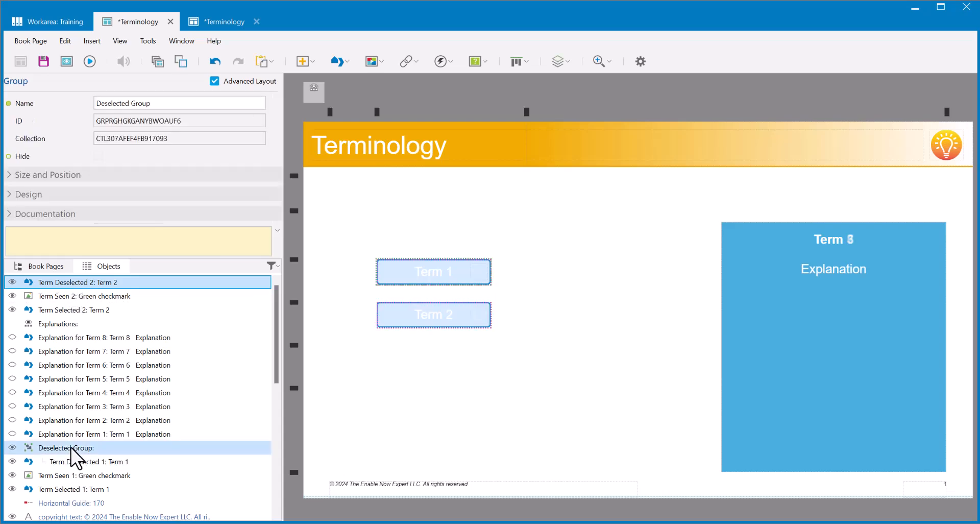
pyautogui.keyDown('ctrl'); pyautogui.click(78, 283); pyautogui.keyUp('ctrl')
pyautogui.rightClick(78, 283)
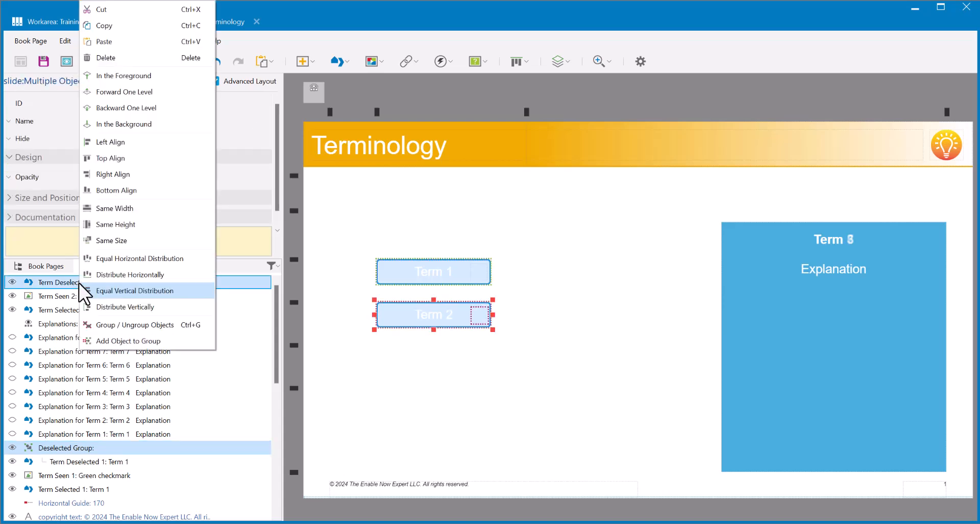
pyautogui.click(136, 341)
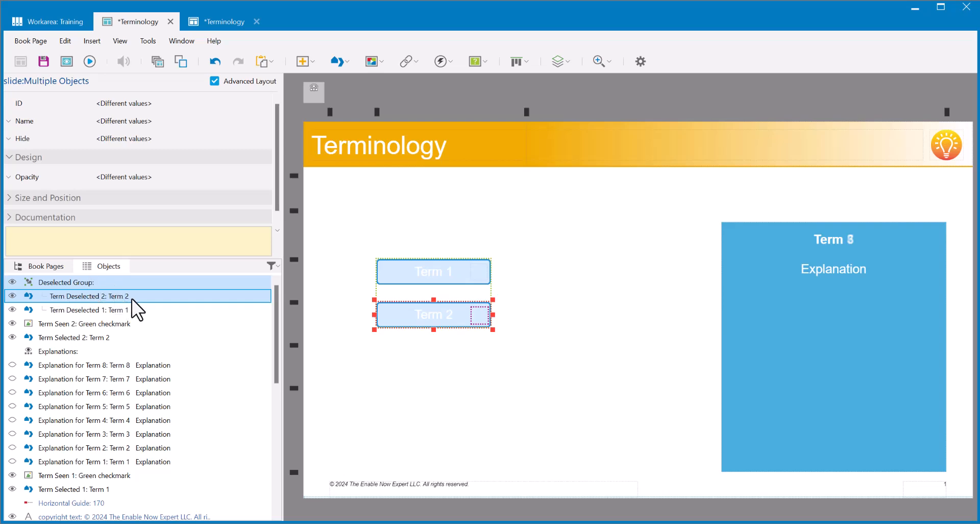
pyautogui.click(80, 281)
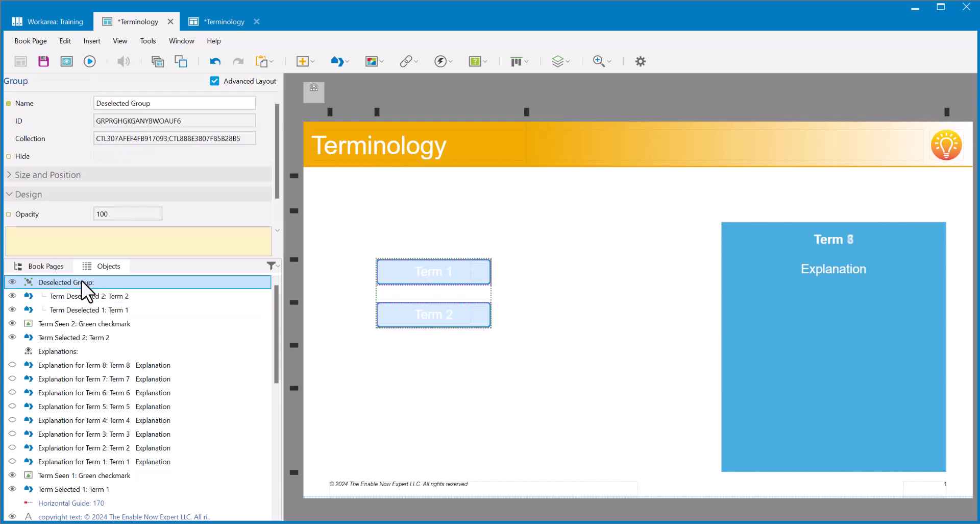
# - Reorder the objects so the Term Seen 2 and Term Seen 1 checkmarks sit directly above the Deselected Group
pyautogui.click(59, 337)
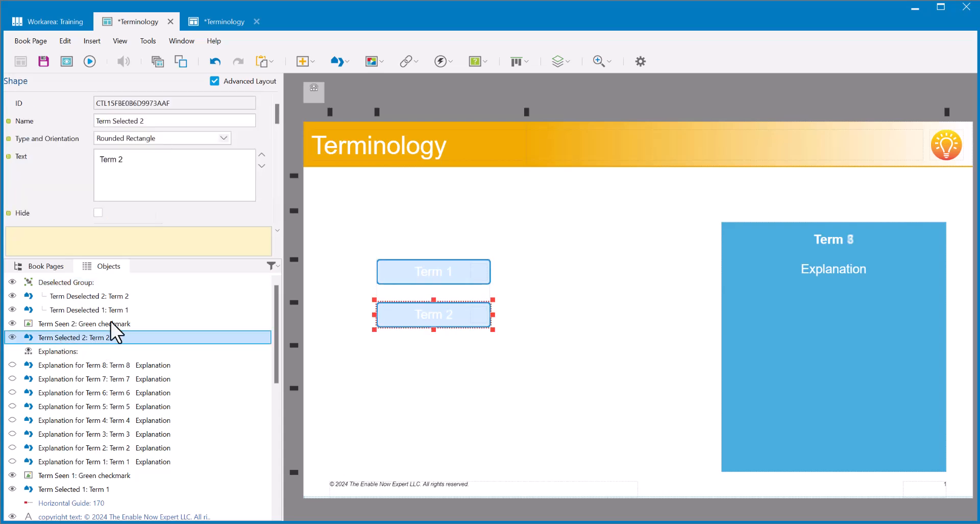
pyautogui.click(108, 323)
pyautogui.click(93, 283)
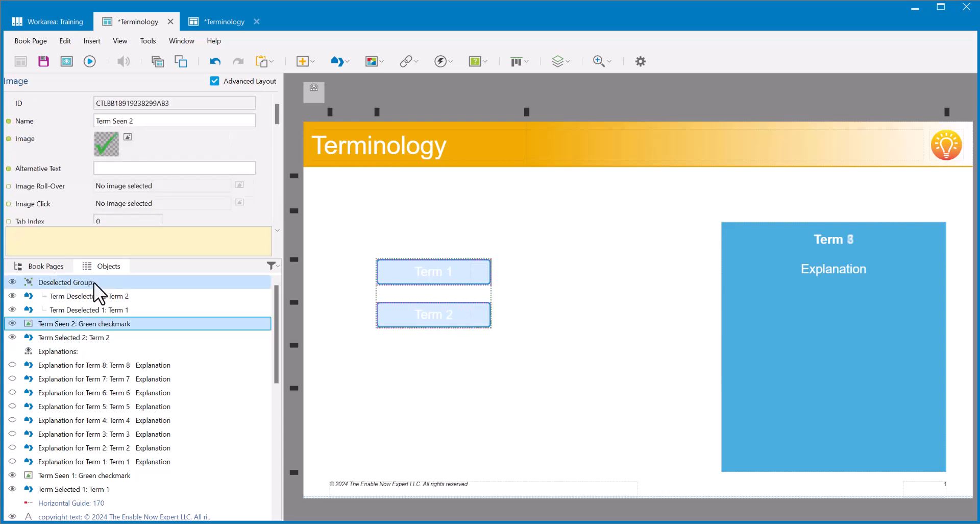
pyautogui.moveTo(87, 286); pyautogui.dragTo(90, 330)
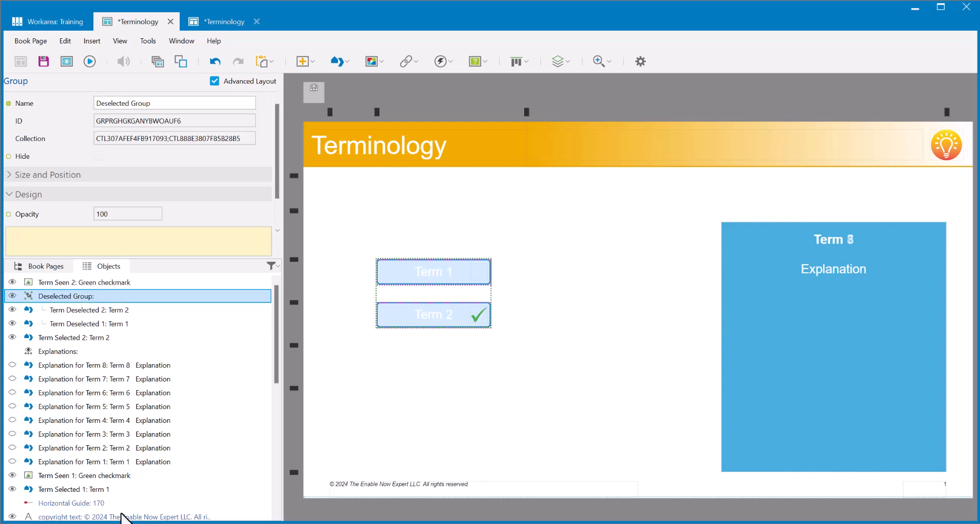
pyautogui.moveTo(127, 478); pyautogui.dragTo(106, 289)
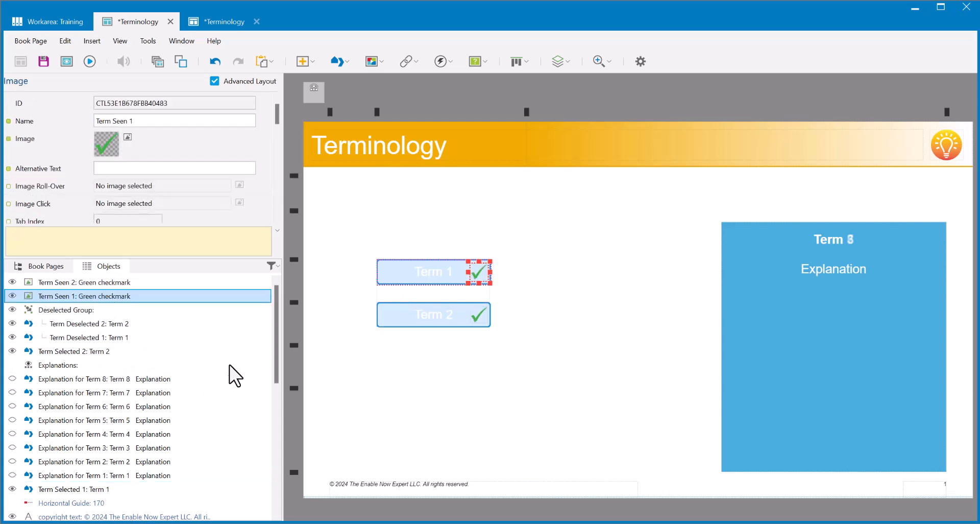
# - Switch to the finished Terminology page with all eight terms and select the large area covering the page below its title
pyautogui.click(235, 20)
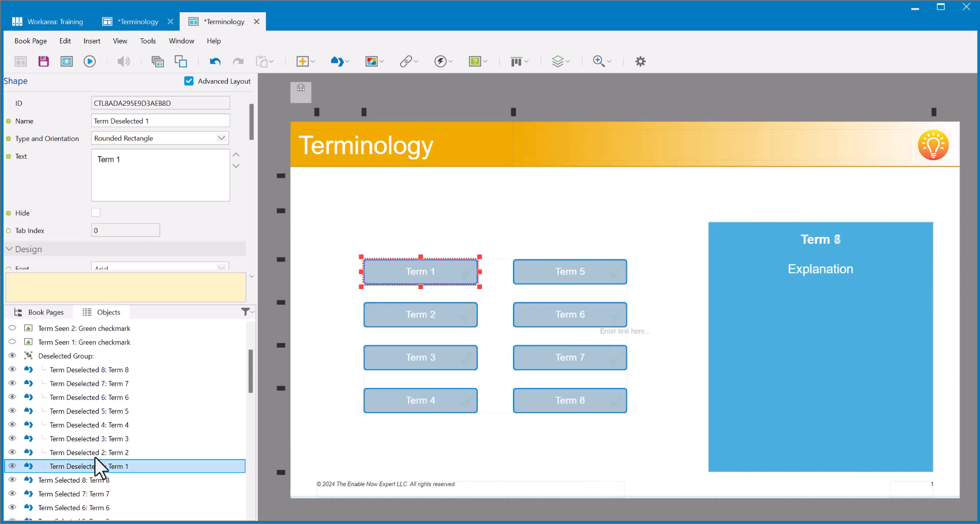
pyautogui.click(329, 412)
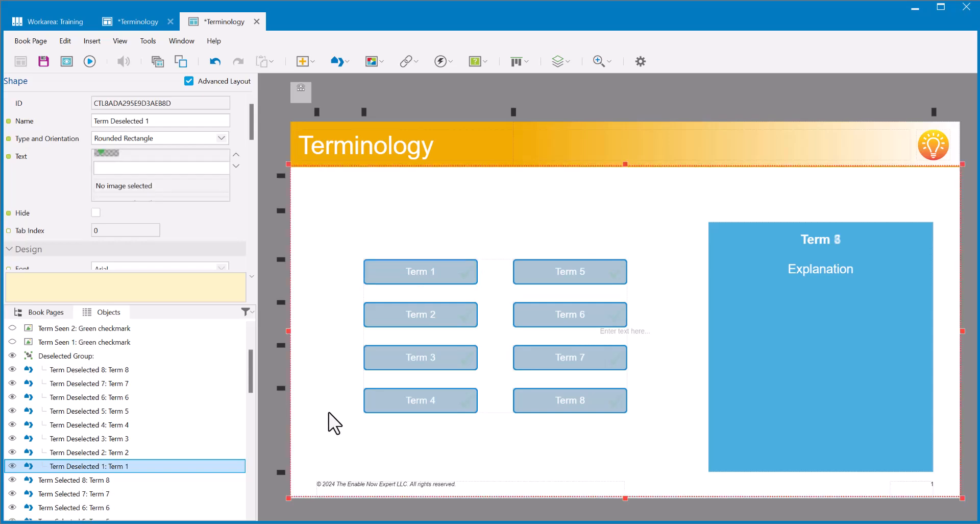